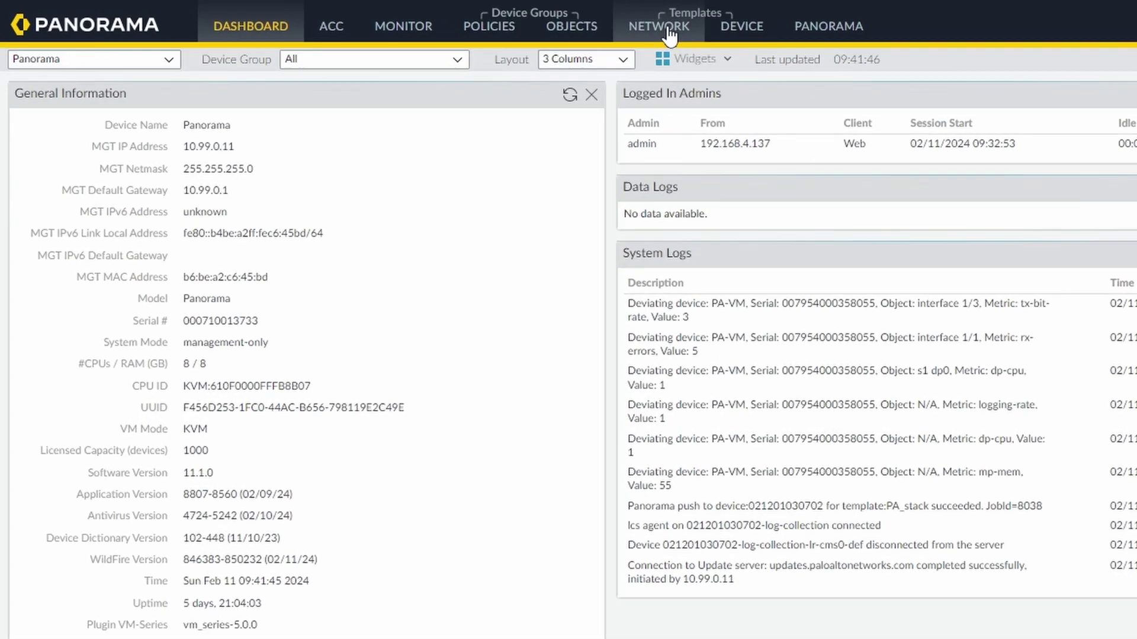
# - Review the GlobalProtect portals and gateways, then the device certificates list in Panorama
pyautogui.click(669, 36)
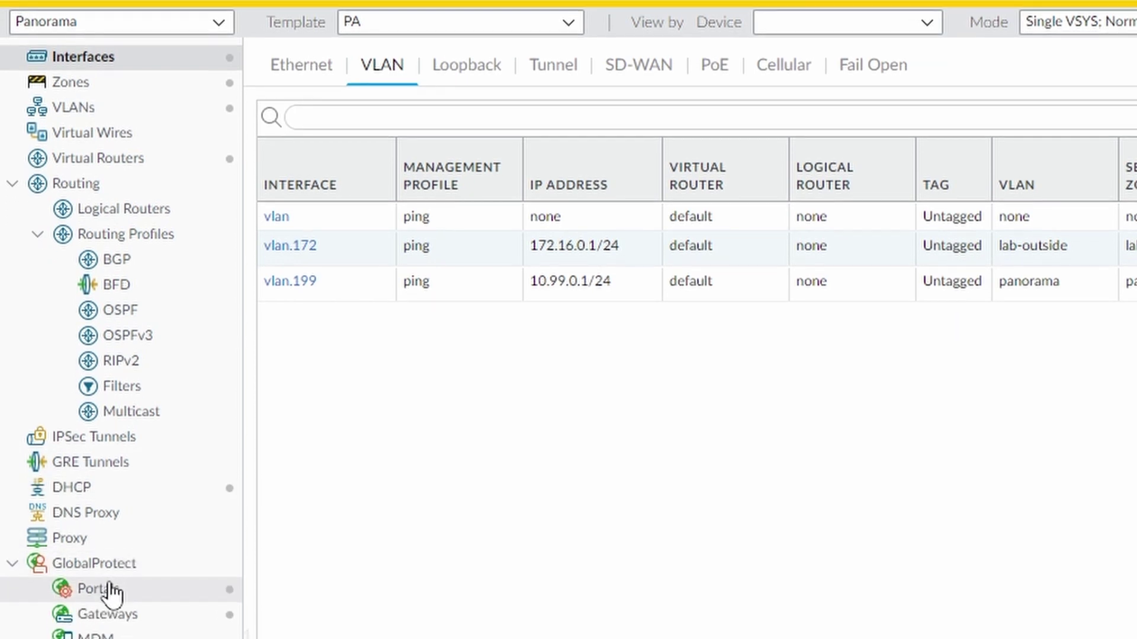
pyautogui.click(109, 592)
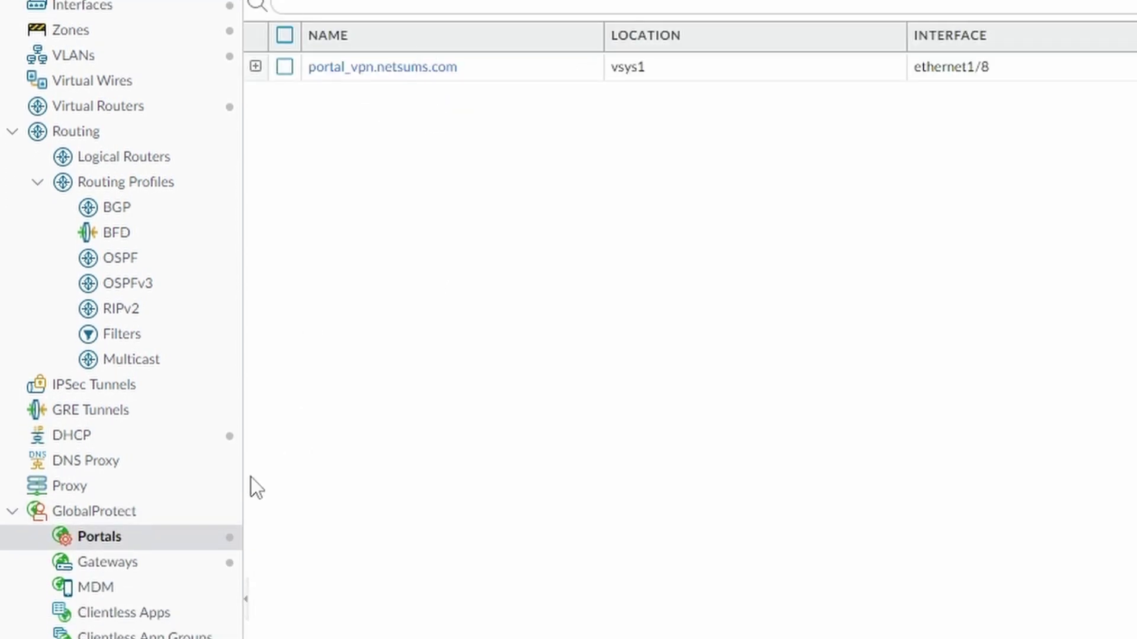
pyautogui.click(149, 567)
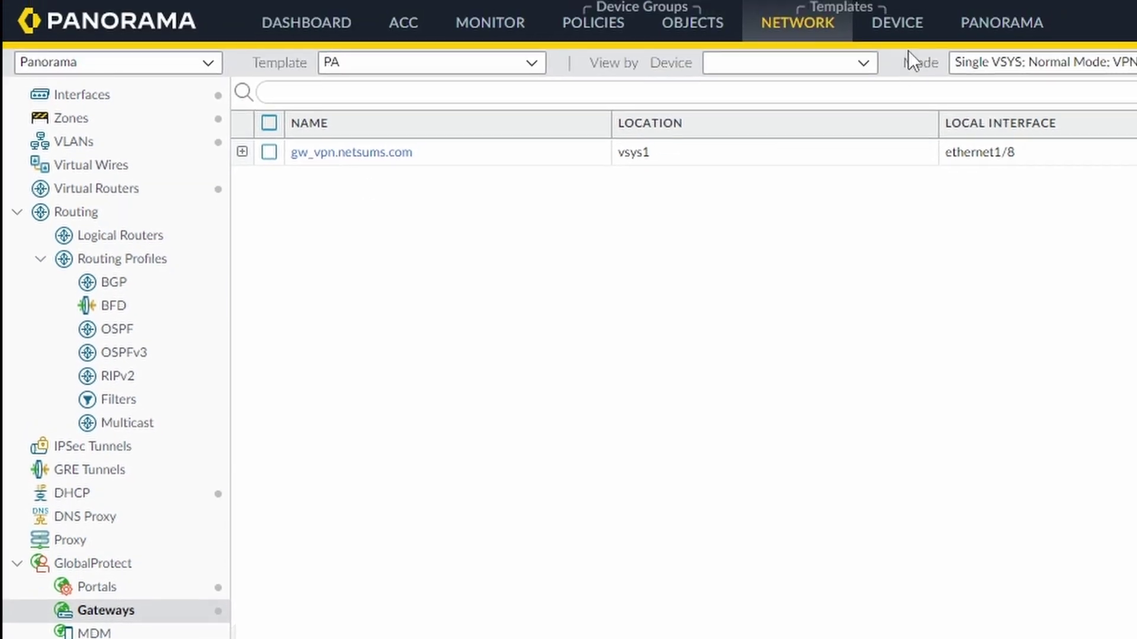
pyautogui.click(906, 29)
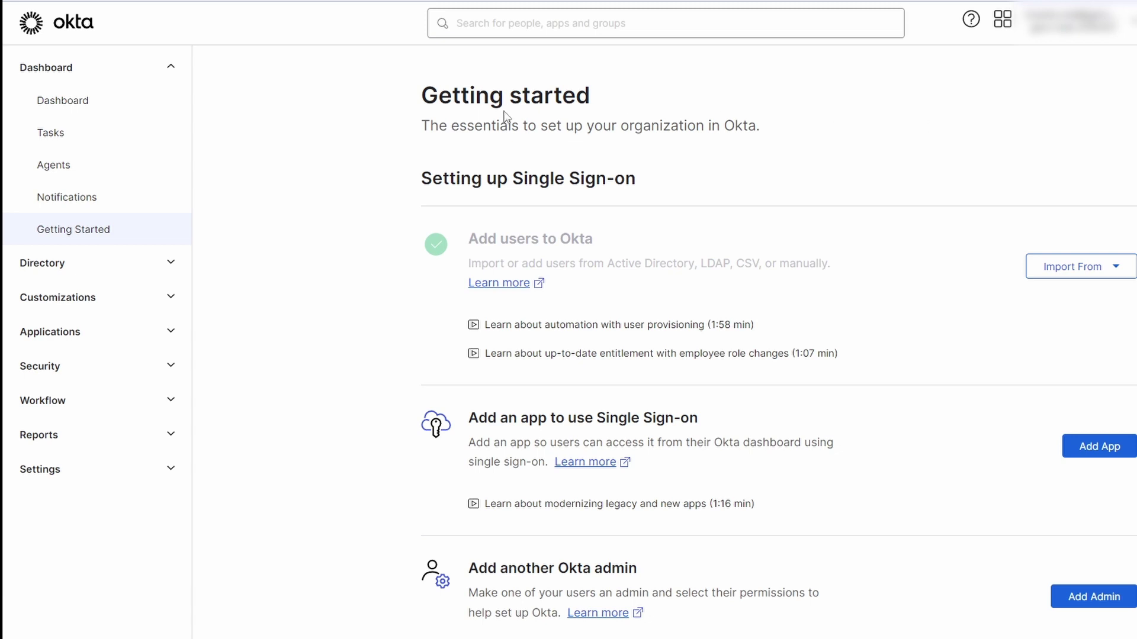
# - Inspect the Inside-Corporate-Network zone under Security > Networks, then open Global Session Policy
pyautogui.click(172, 368)
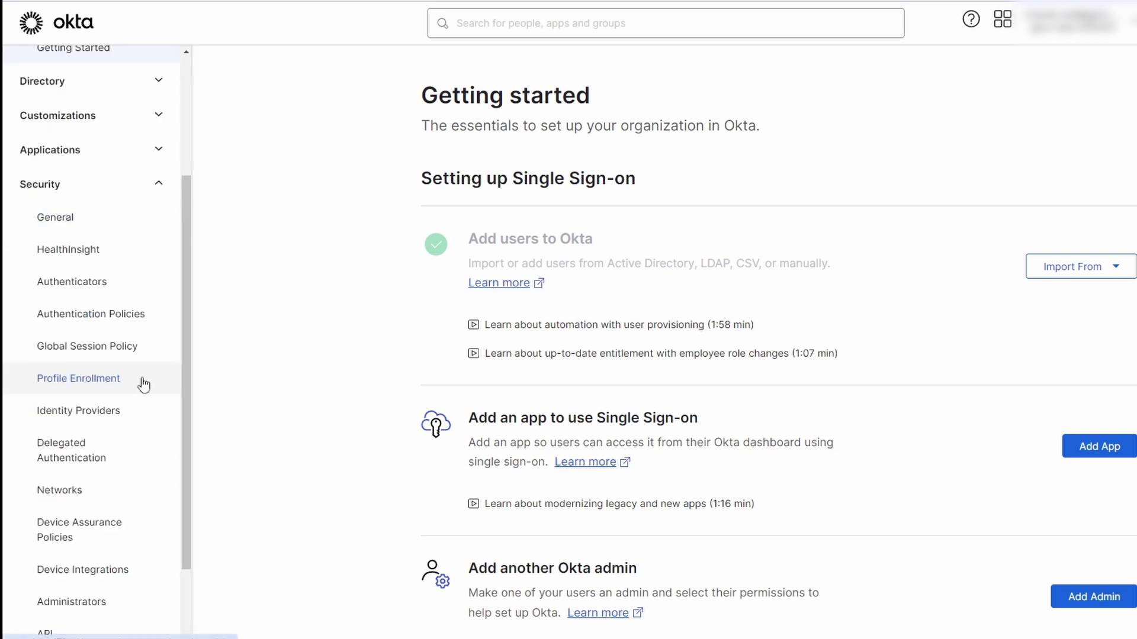
pyautogui.click(94, 522)
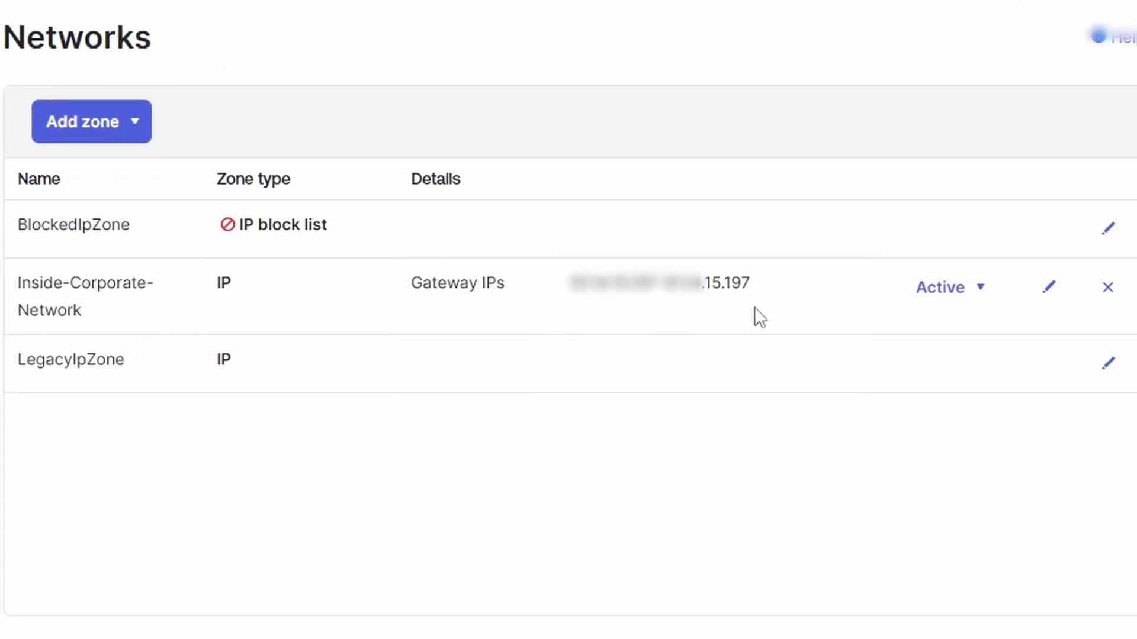
pyautogui.click(1057, 288)
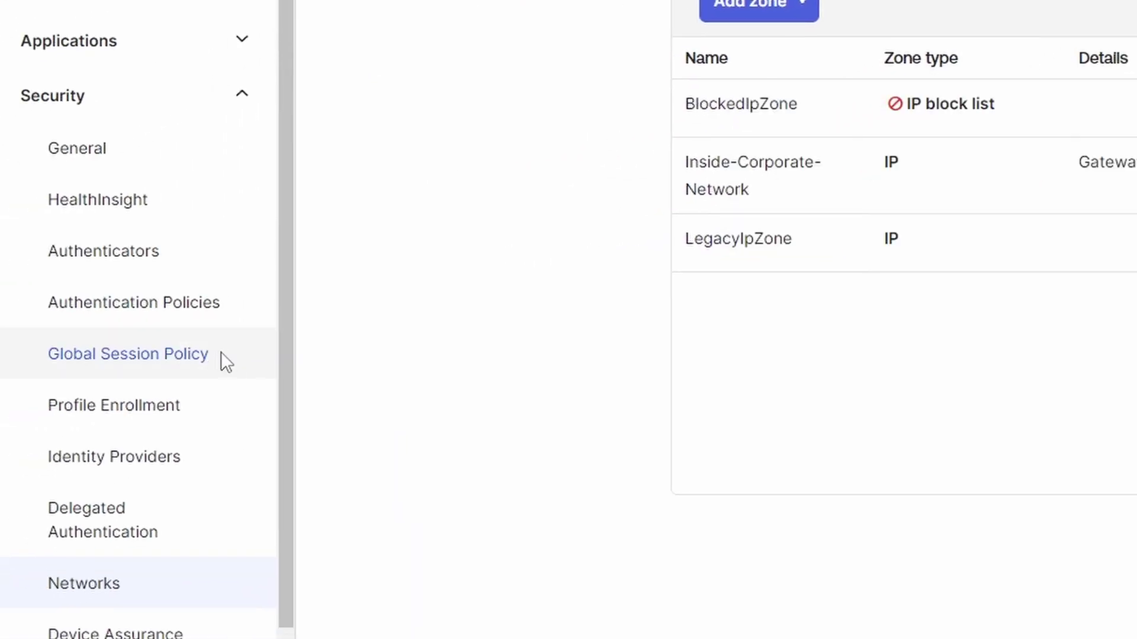
pyautogui.click(223, 360)
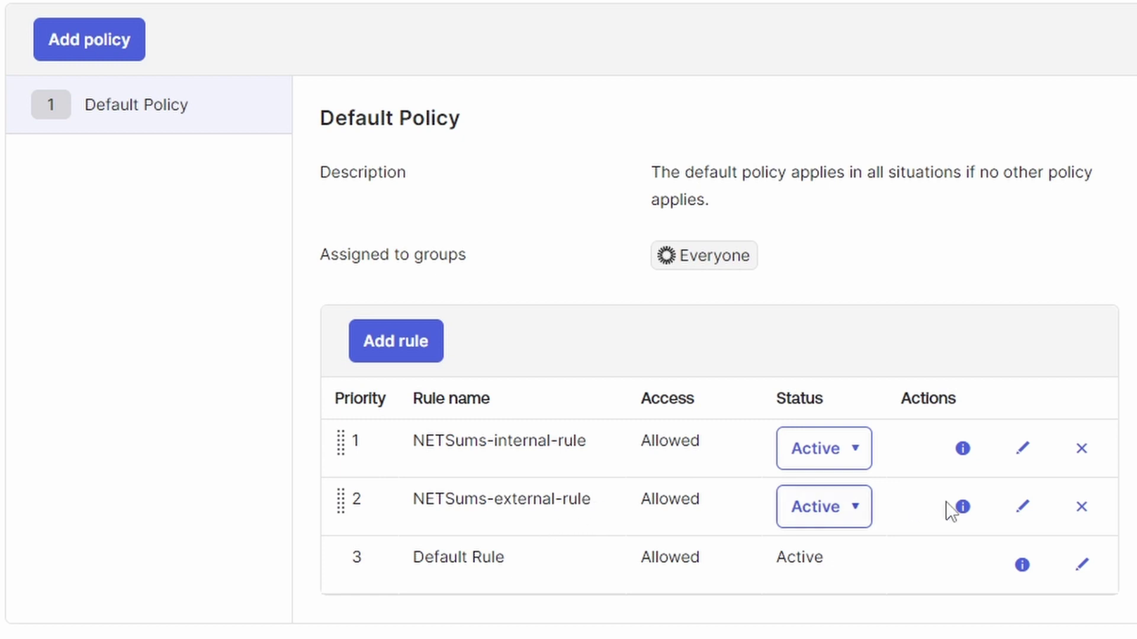
# - Restrict NETSums-internal-rule to users whose IP is in the Inside-Corporate-Network zone
pyautogui.click(1023, 452)
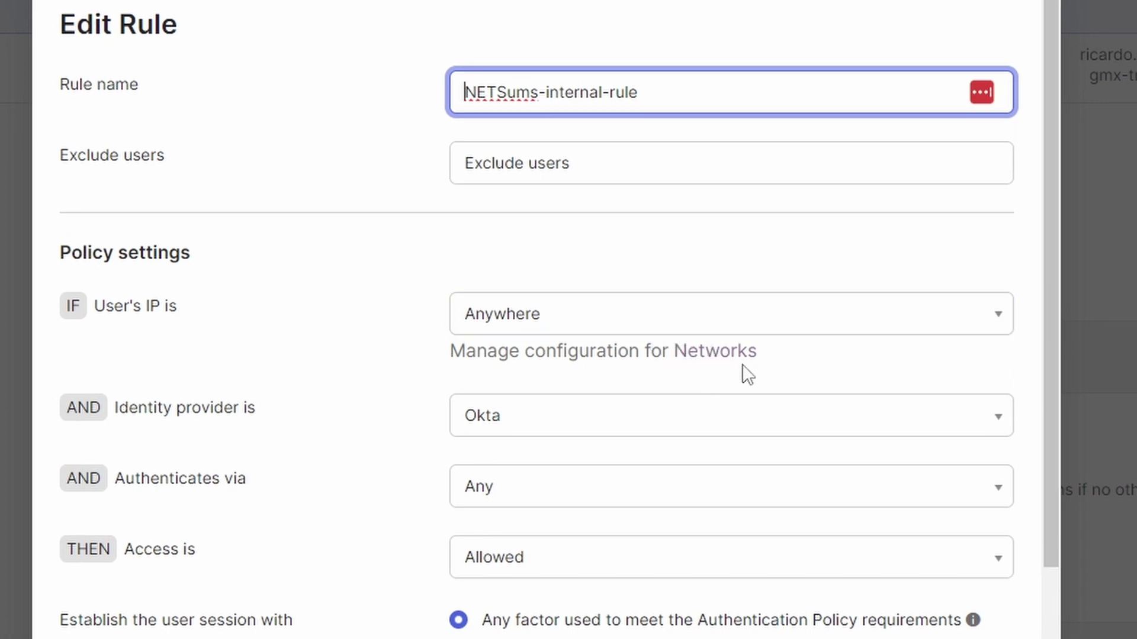
pyautogui.click(903, 327)
pyautogui.click(623, 416)
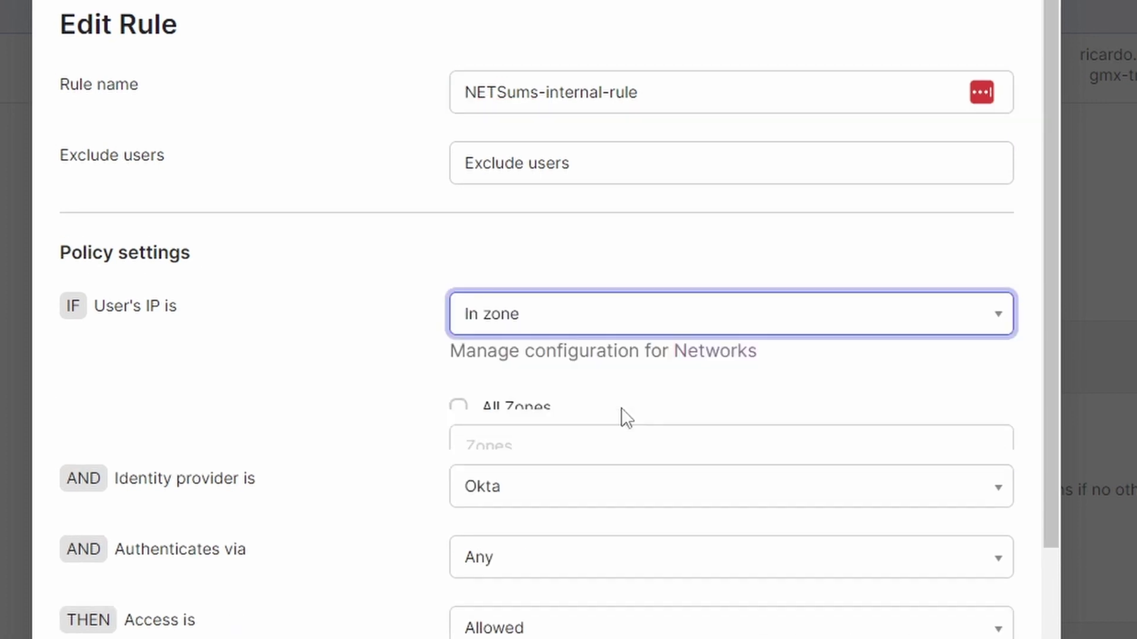
pyautogui.click(615, 467)
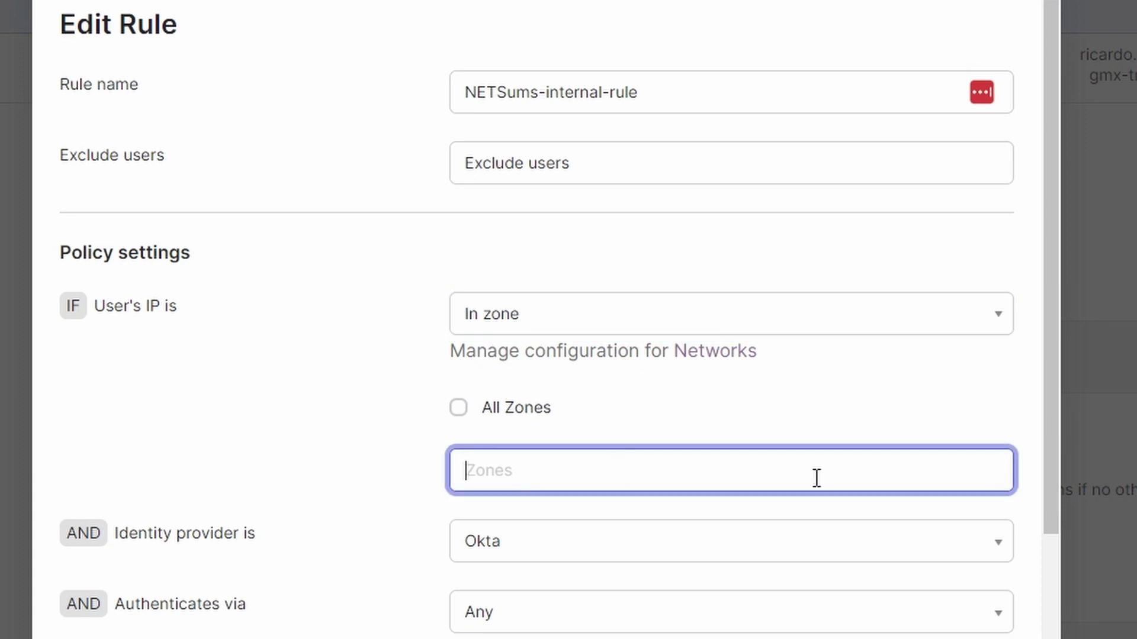
pyautogui.write('Network')
pyautogui.click(574, 514)
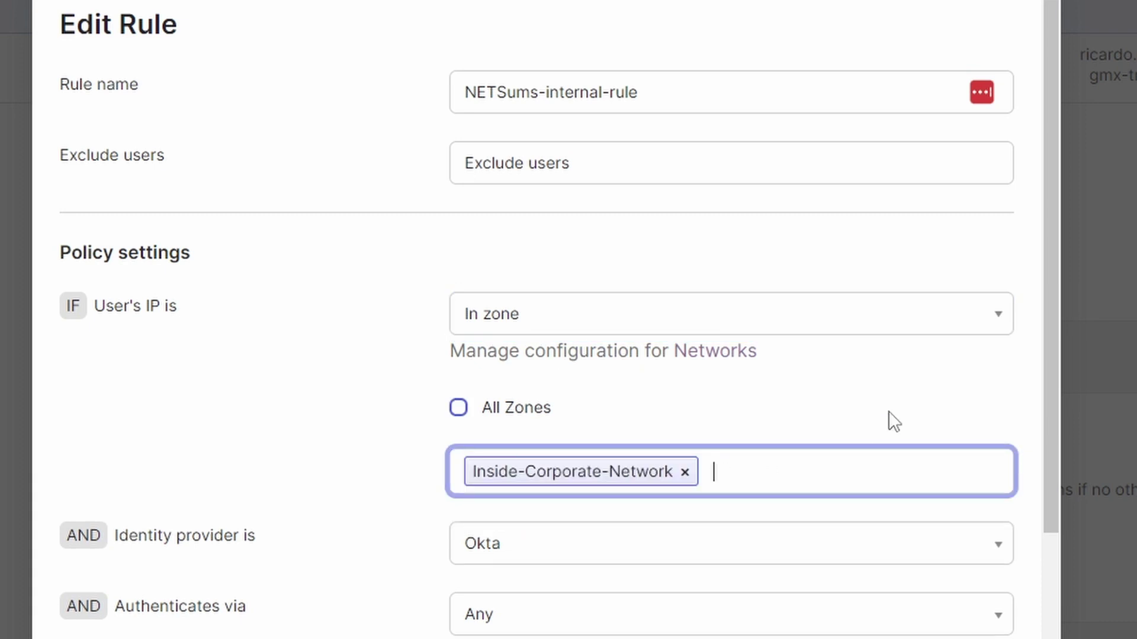
pyautogui.moveTo(1049, 358); pyautogui.dragTo(1059, 492)
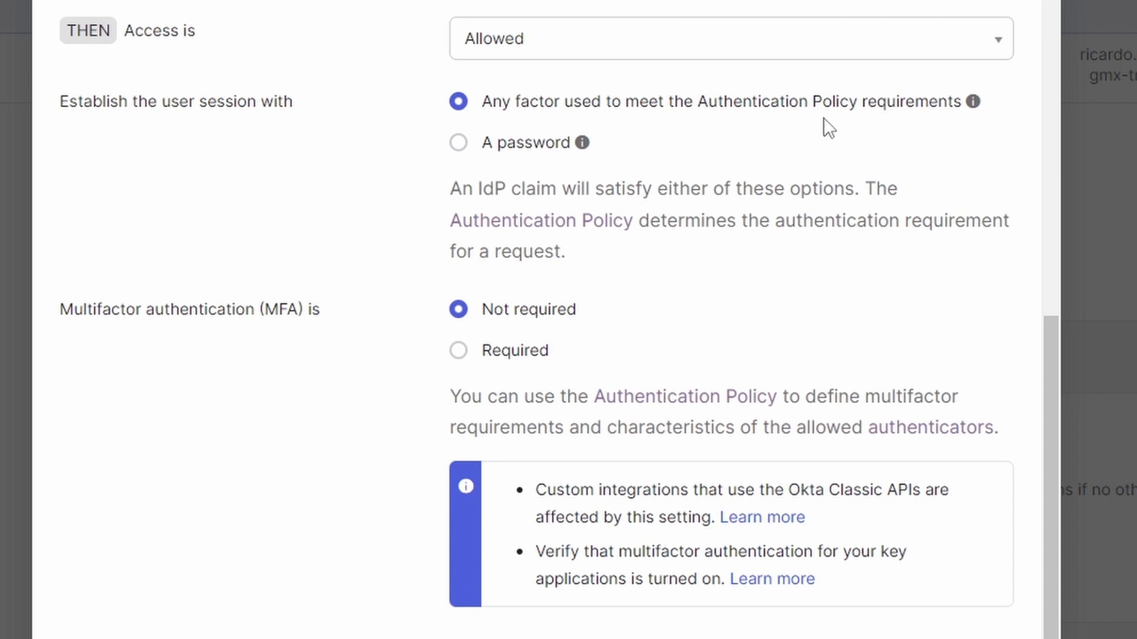
# - Confirm the rule's 15-day session lifetime, 1-day idle time and persistent cookies, then close it
pyautogui.scroll(-2, 571, 215)
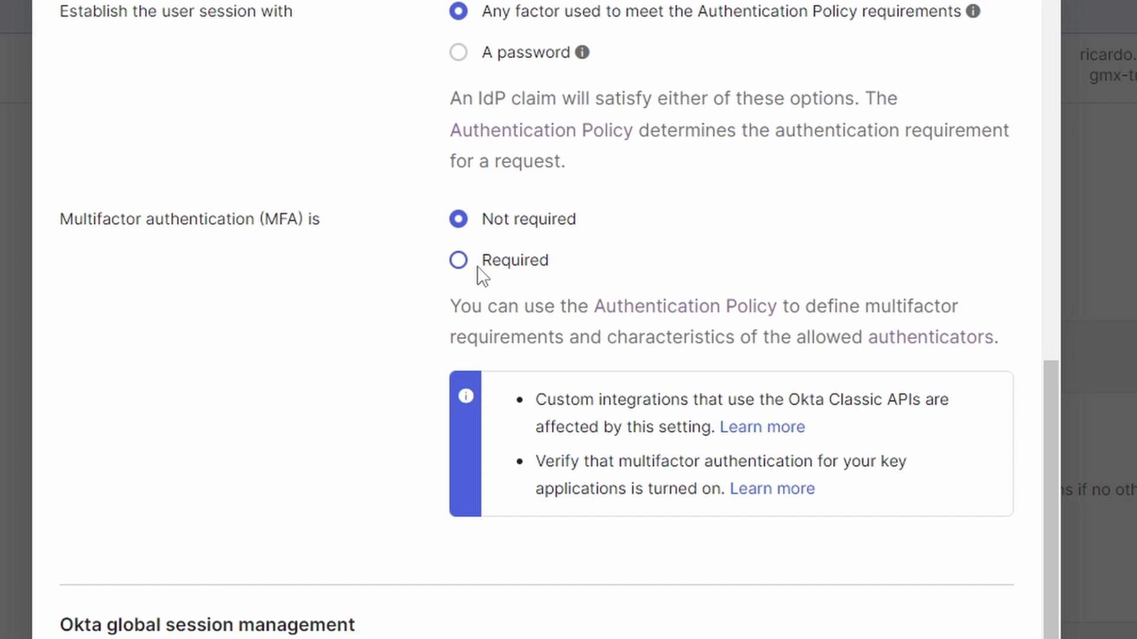
pyautogui.scroll(-5, 477, 274)
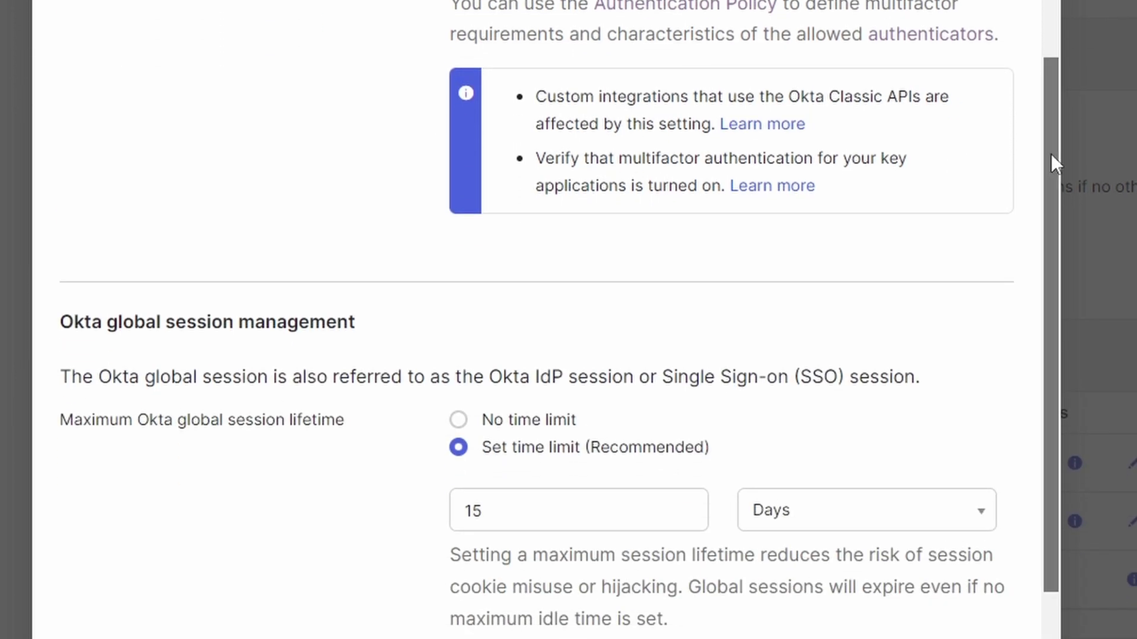
pyautogui.scroll(-5, 1050, 155)
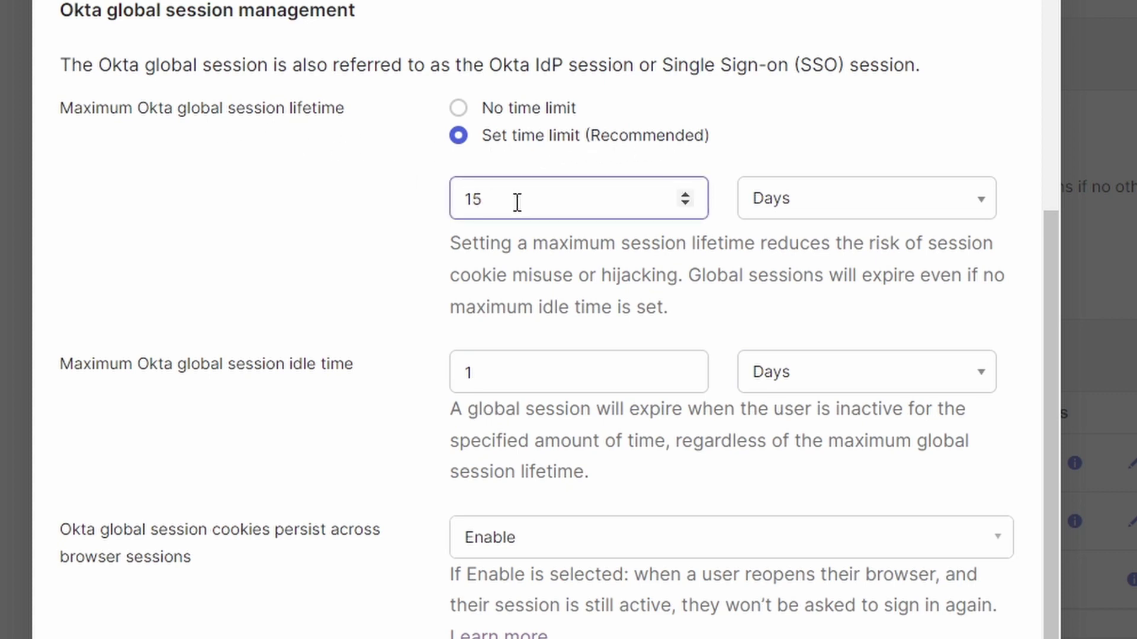
pyautogui.click(571, 205)
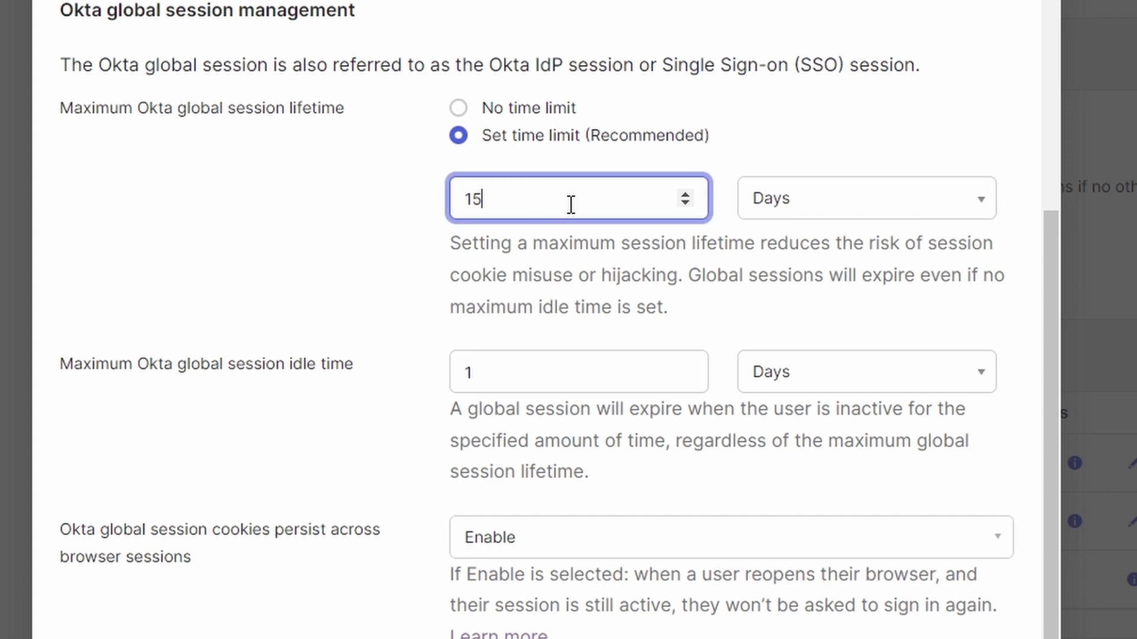
pyautogui.click(634, 368)
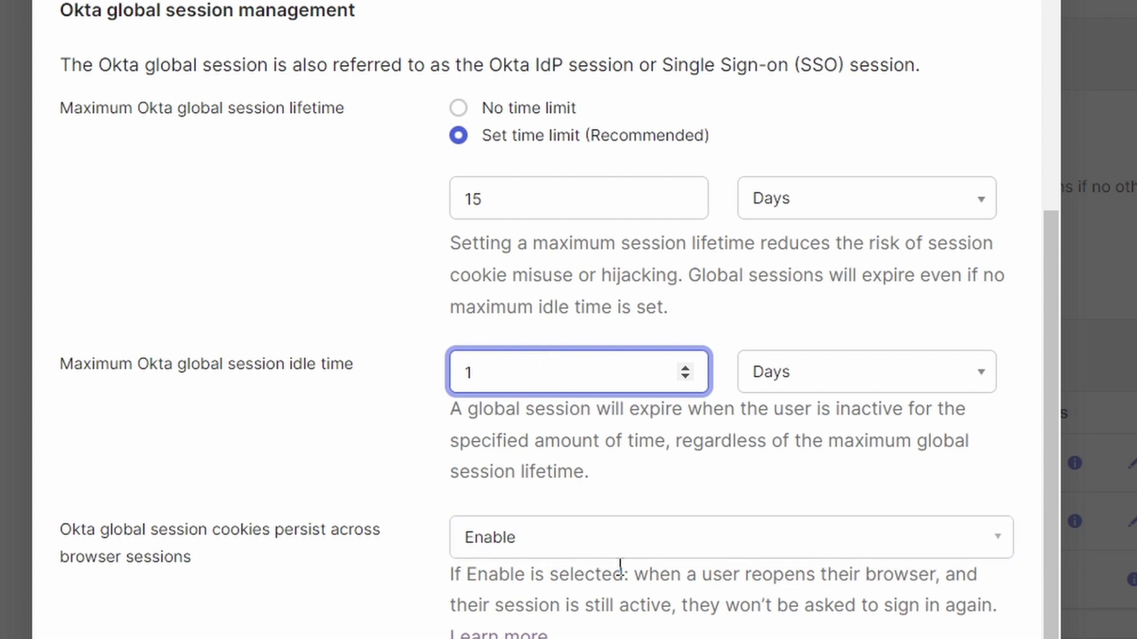
pyautogui.click(688, 540)
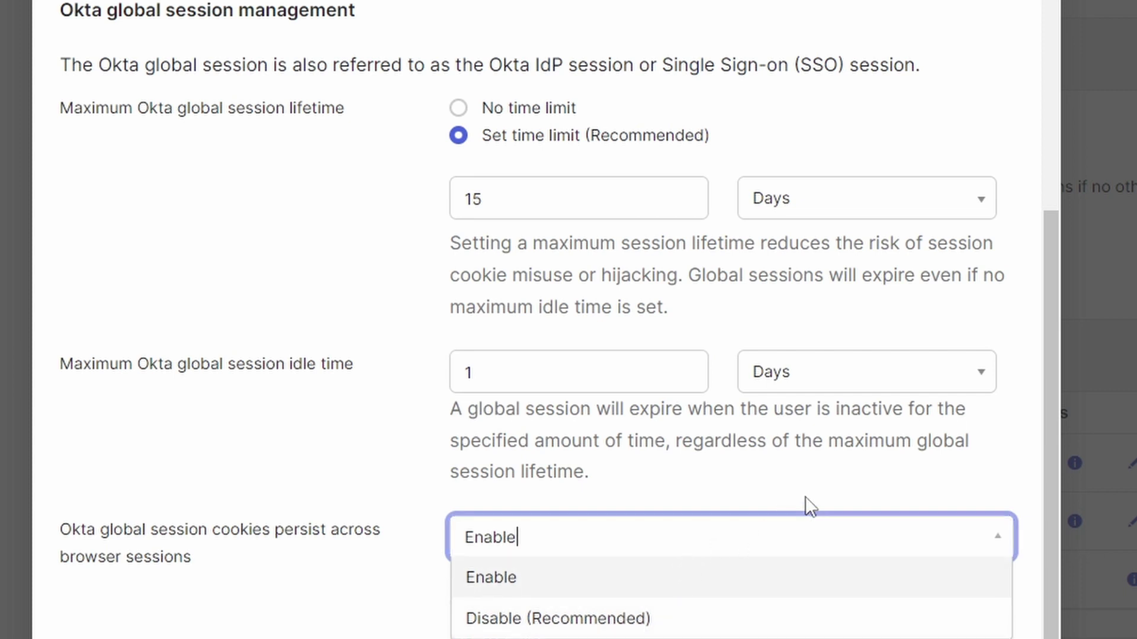
pyautogui.click(694, 546)
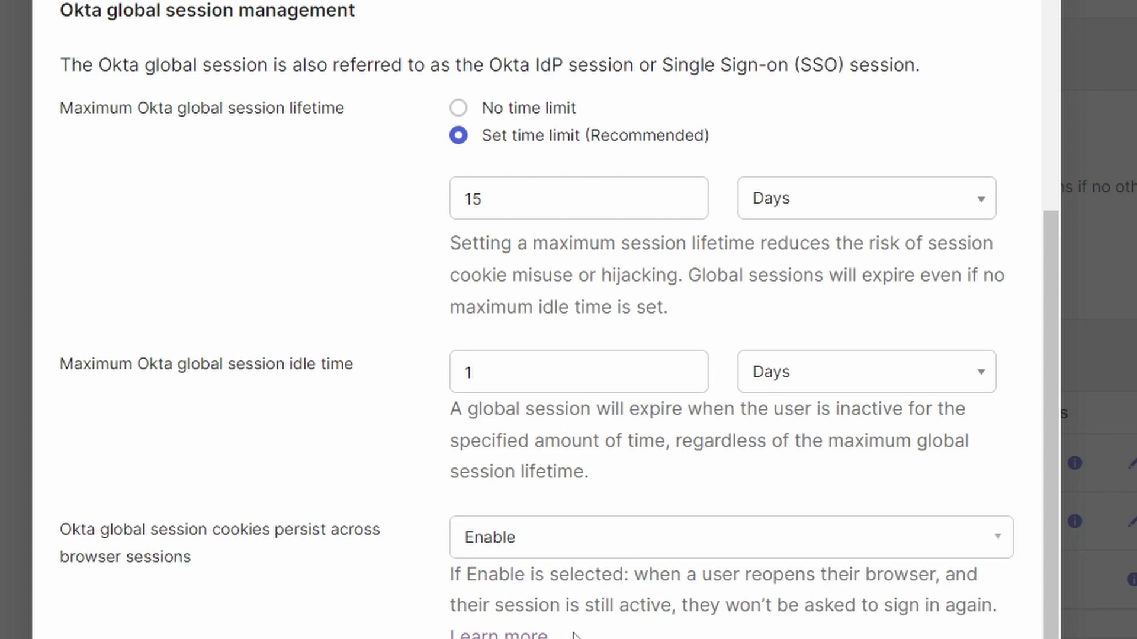
pyautogui.click(644, 554)
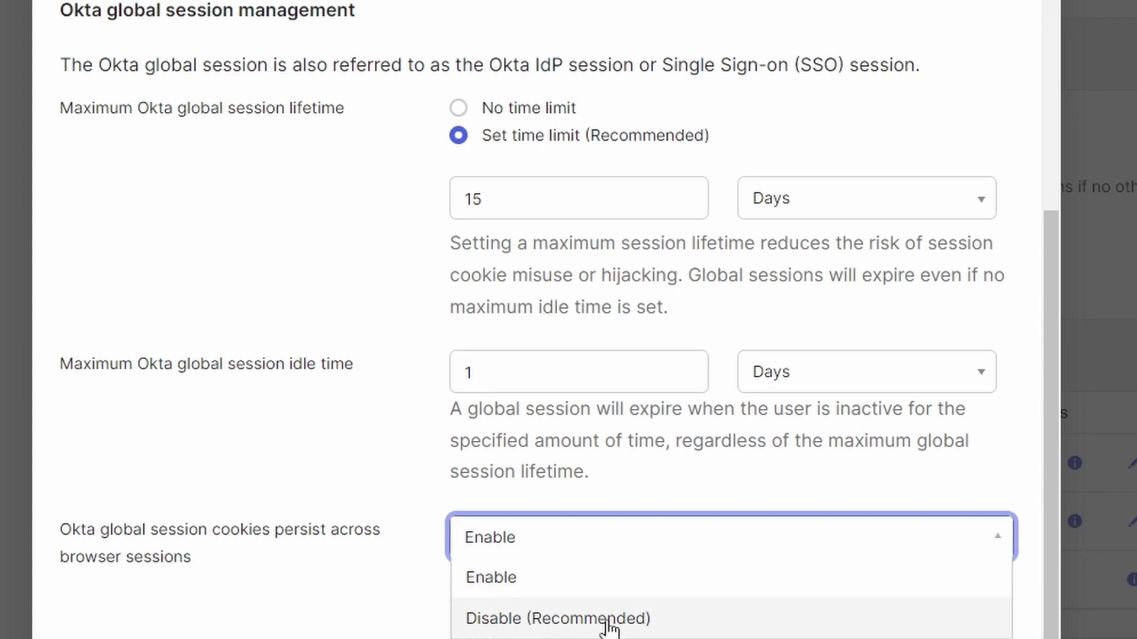
pyautogui.press('Escape')
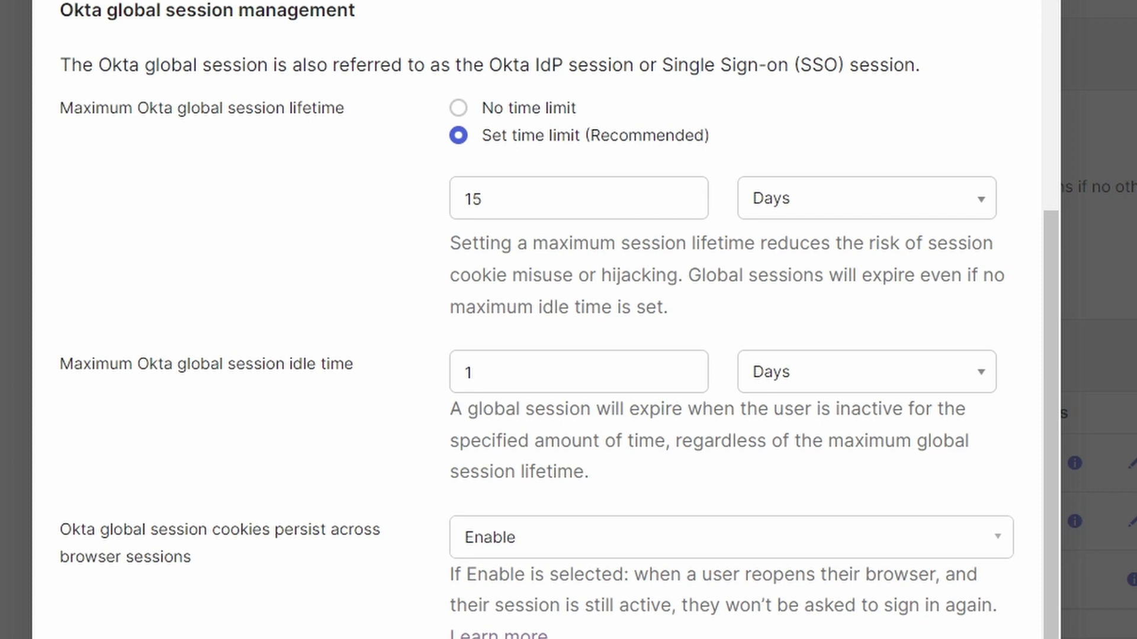
pyautogui.press('Escape')
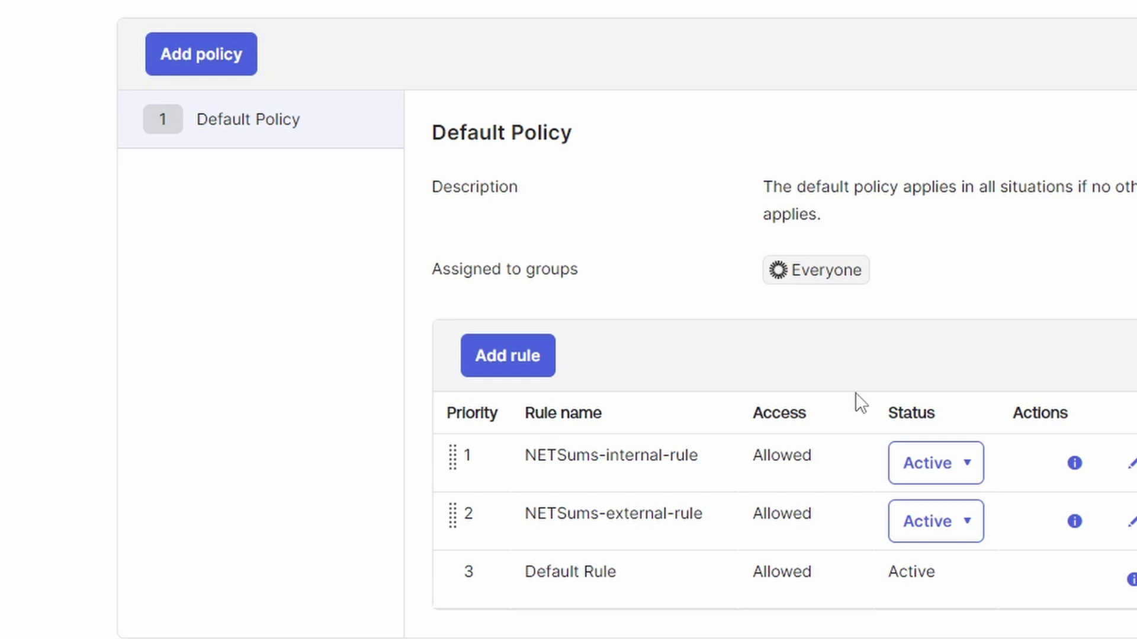
pyautogui.click(1129, 523)
pyautogui.scroll(-10, 752, 415)
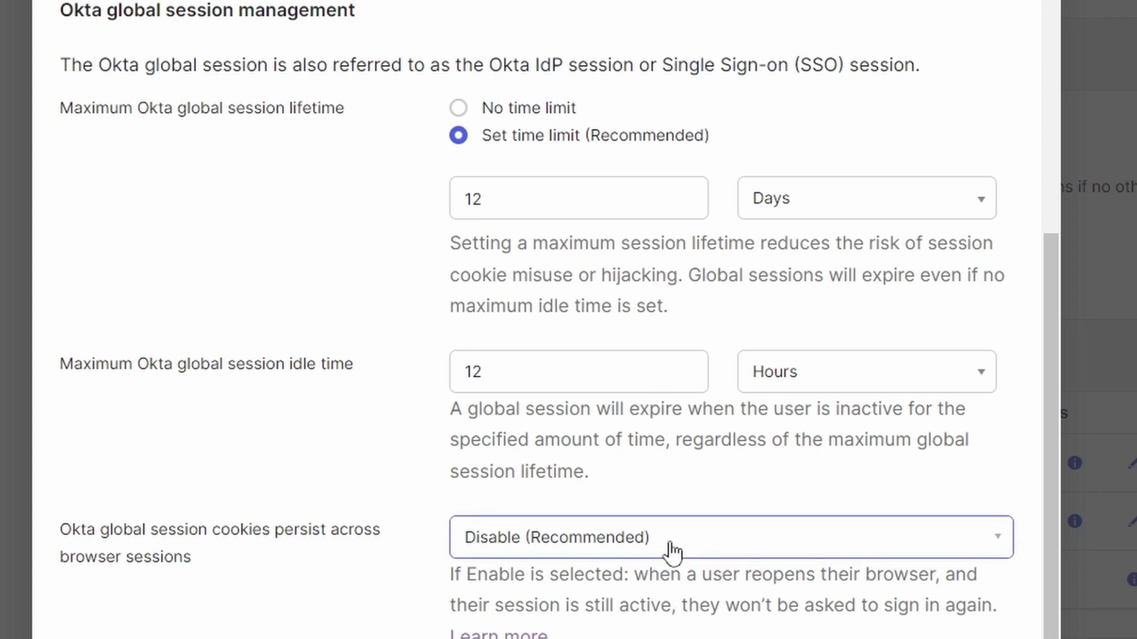
pyautogui.scroll(10, 672, 551)
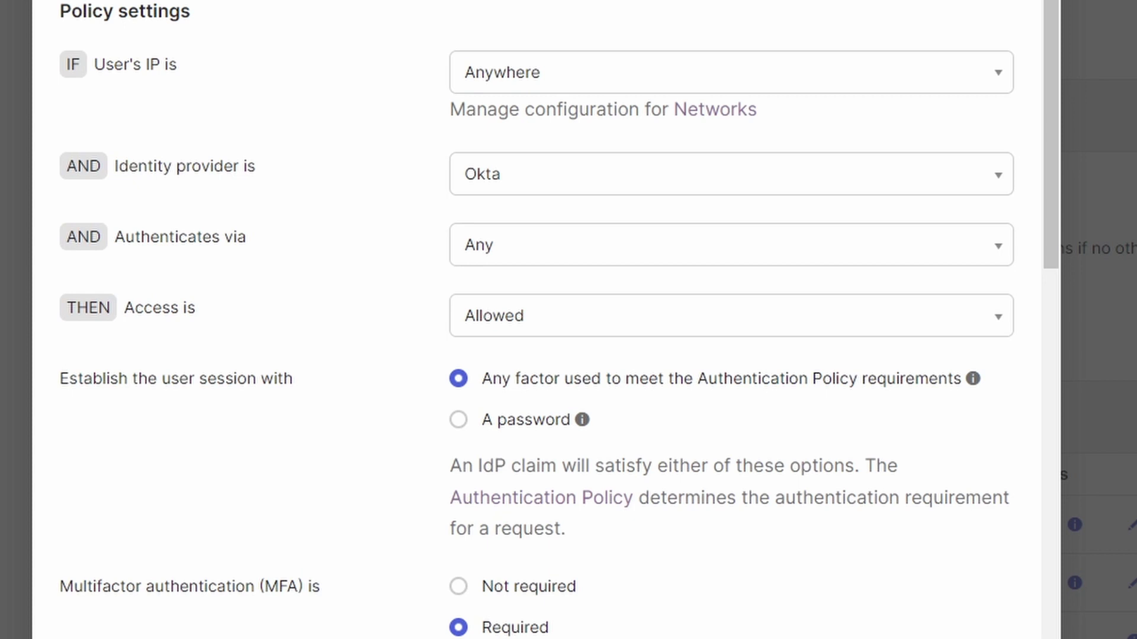
pyautogui.moveTo(1055, 231); pyautogui.dragTo(1054, 526)
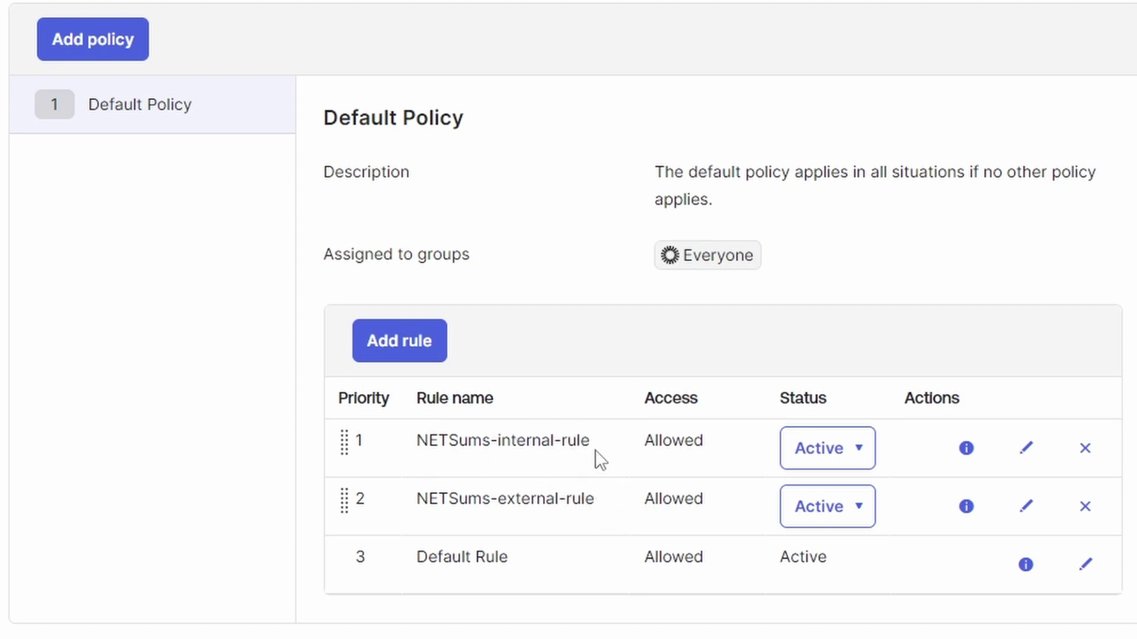
# - Select the internal rule's name and browse the Directory's People list
pyautogui.moveTo(589, 441); pyautogui.dragTo(430, 440)
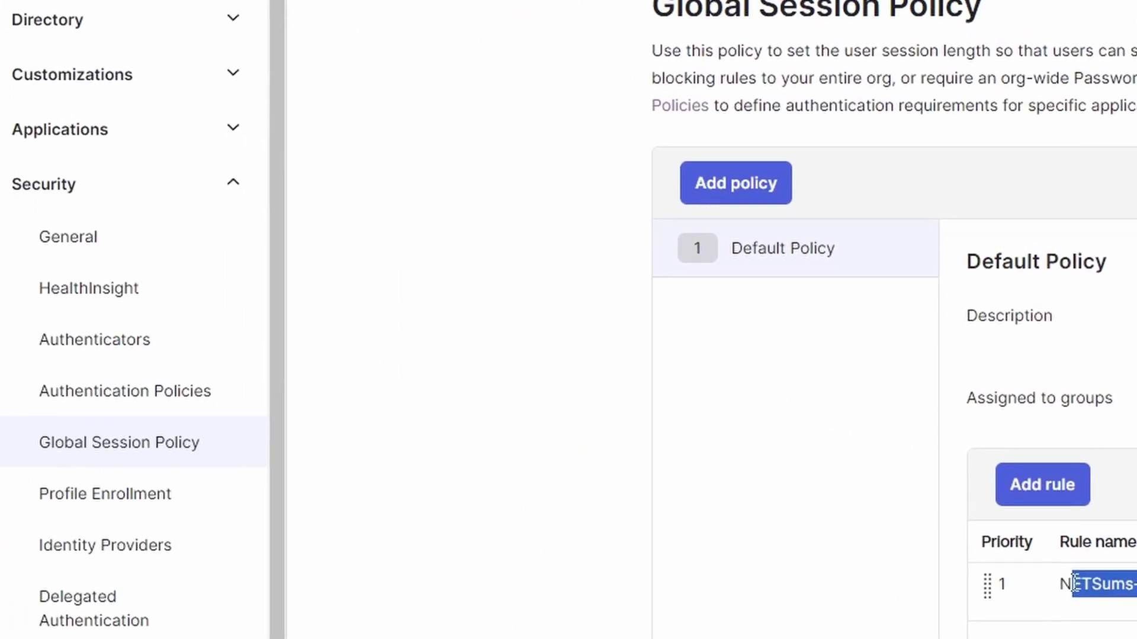
pyautogui.scroll(-5, 888, 355)
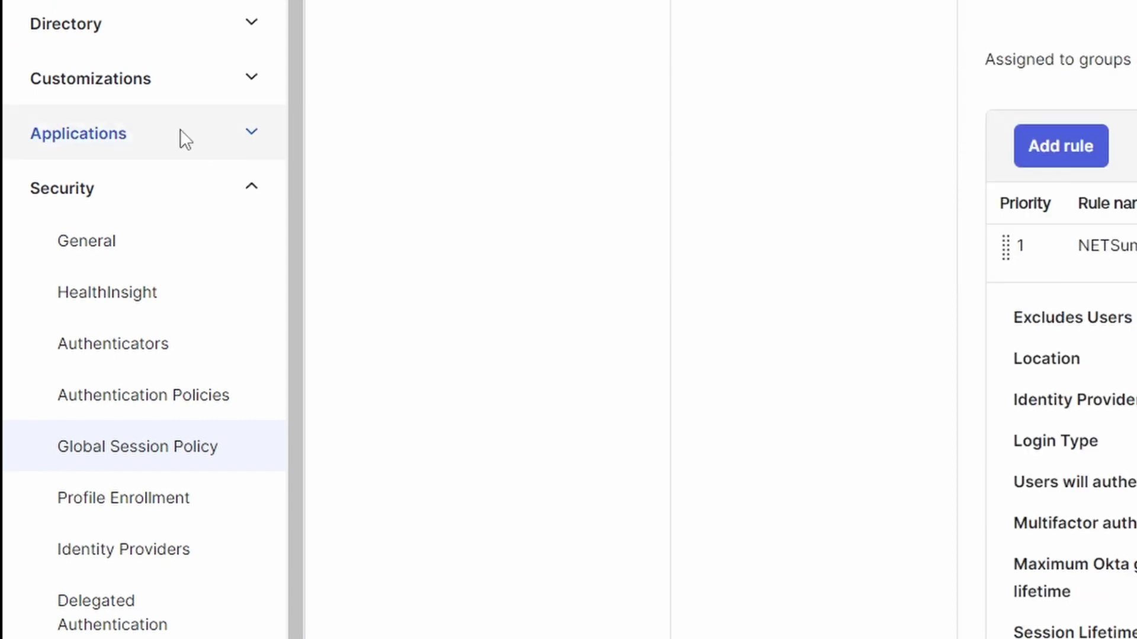
pyautogui.click(257, 18)
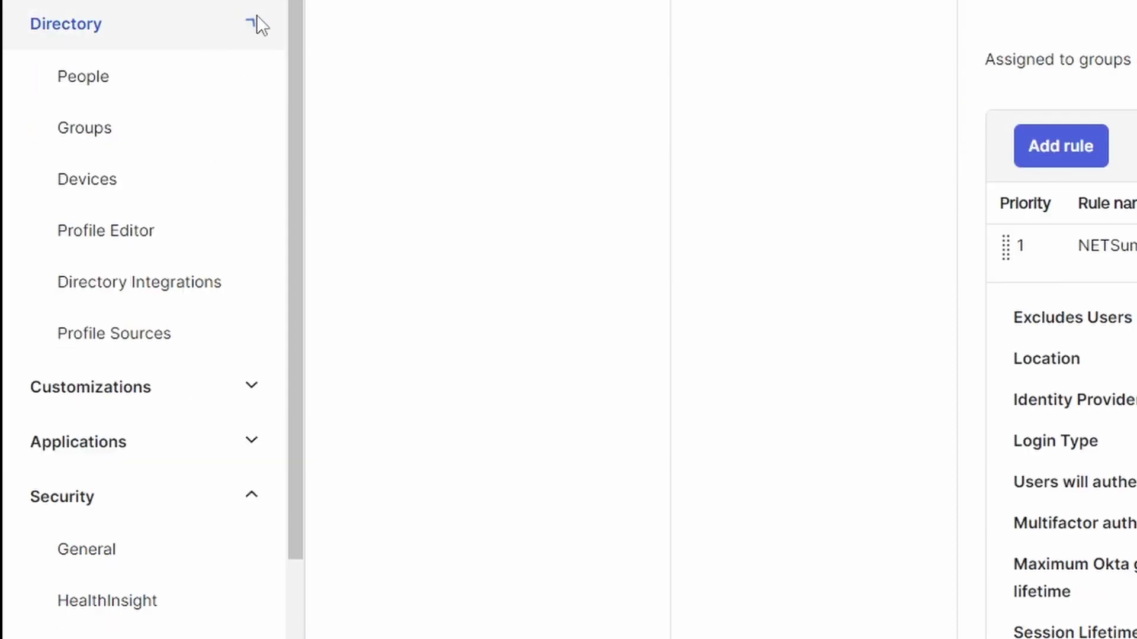
pyautogui.click(132, 70)
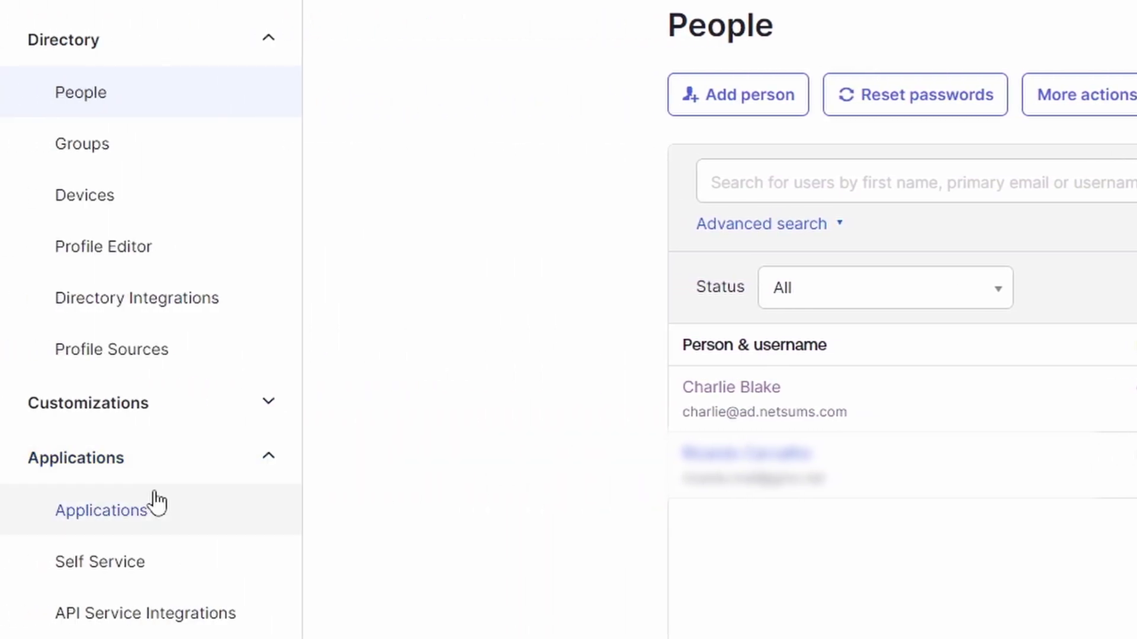
# - Open the Palo Alto Networks - GlobalProtect app and review its general settings
pyautogui.click(29, 512)
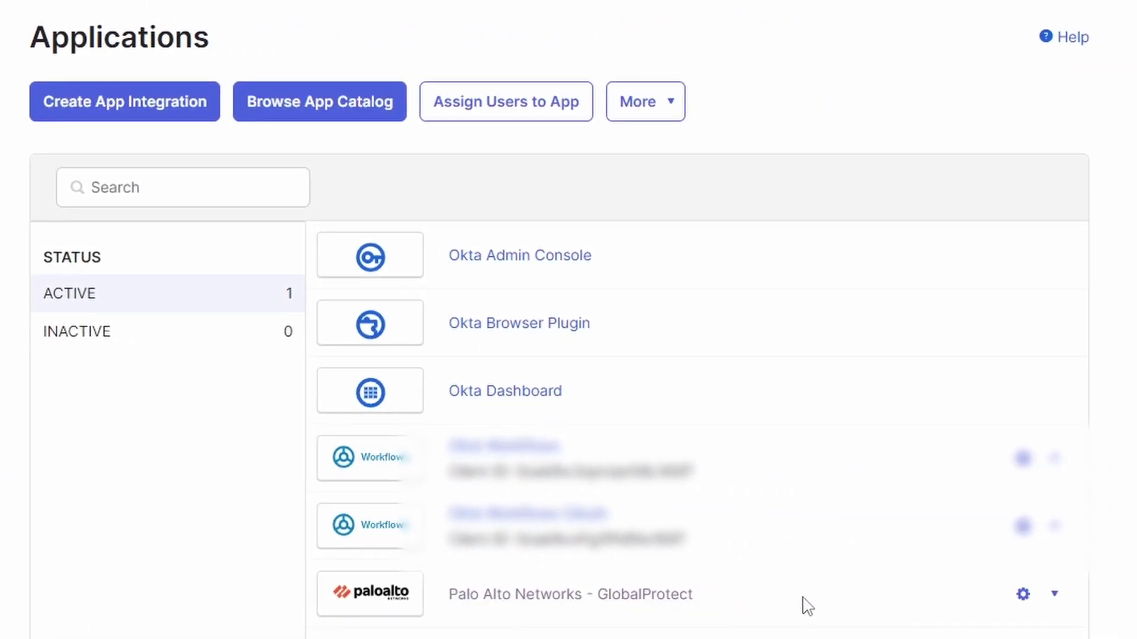
pyautogui.click(619, 595)
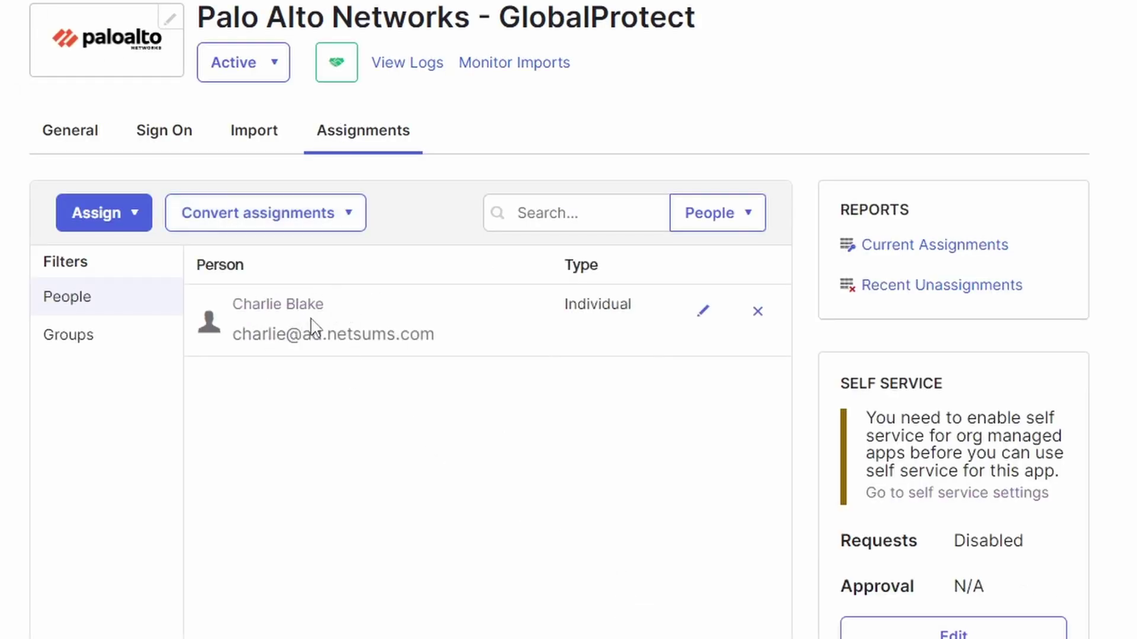
pyautogui.click(60, 121)
pyautogui.scroll(-2, 592, 361)
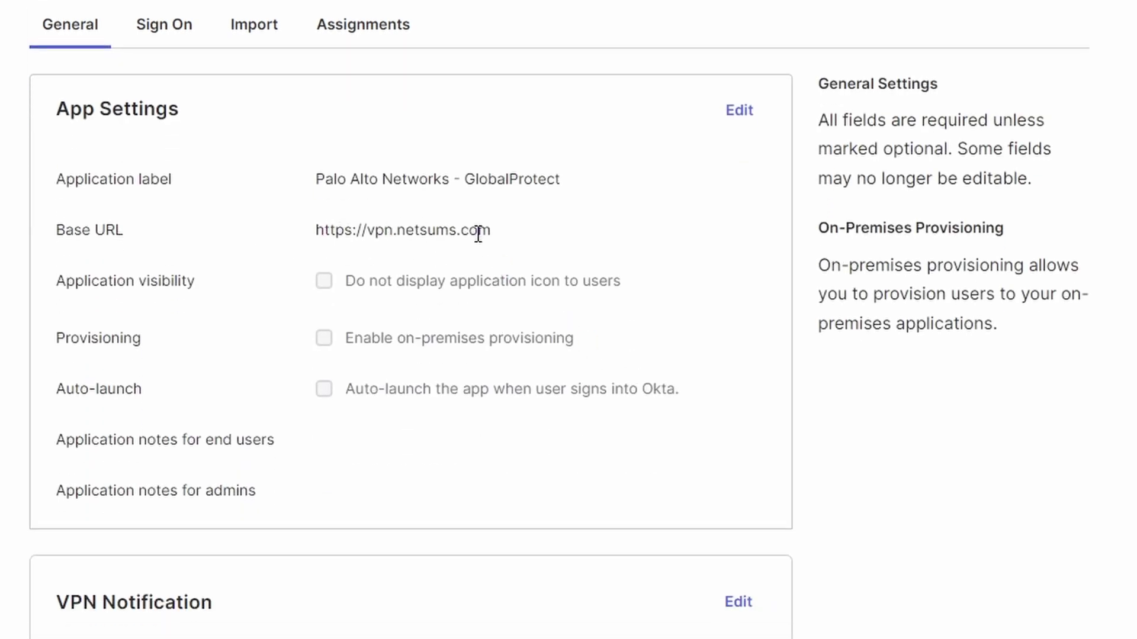
pyautogui.scroll(-9, 496, 243)
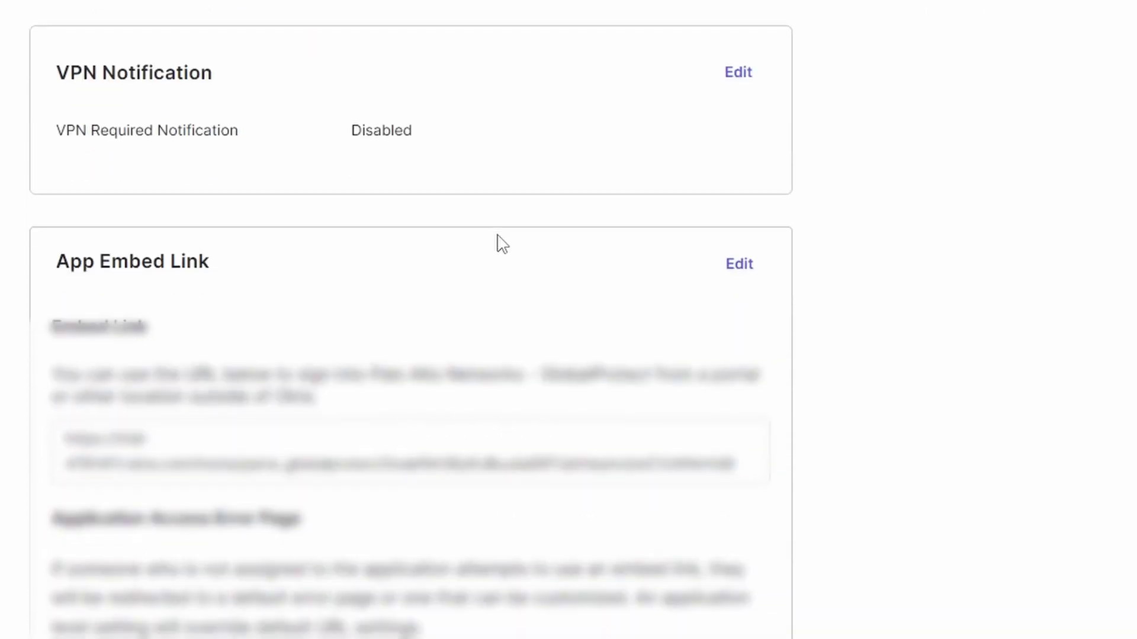
pyautogui.scroll(-2, 498, 243)
pyautogui.scroll(13, 497, 243)
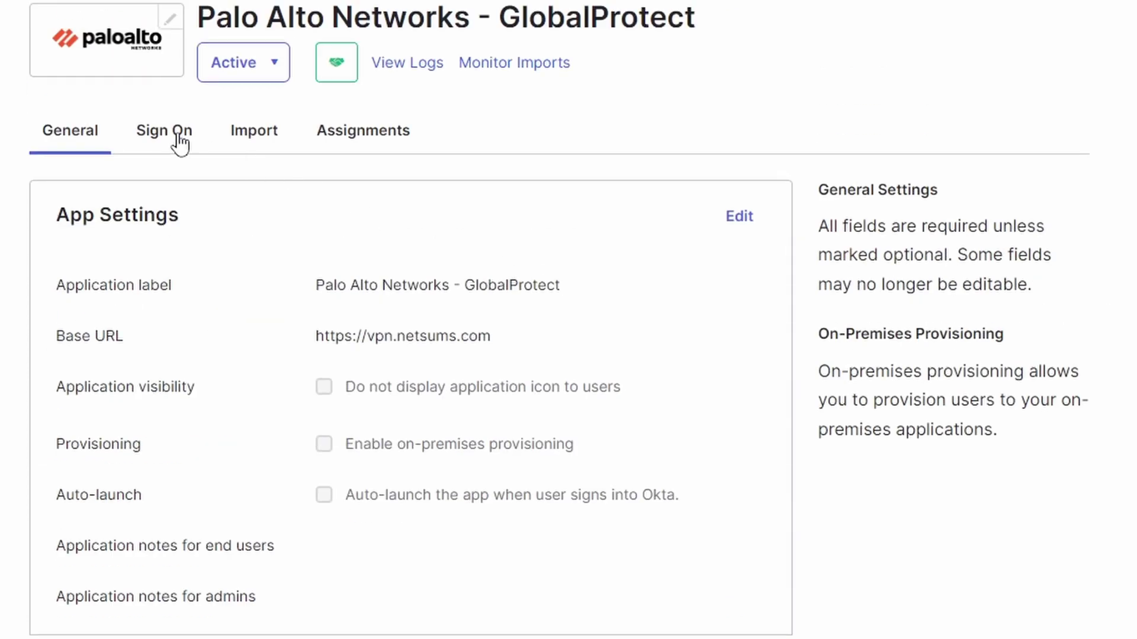
# - Copy the SAML metadata URL from the app's Sign On settings
pyautogui.click(171, 140)
pyautogui.scroll(-14, 534, 436)
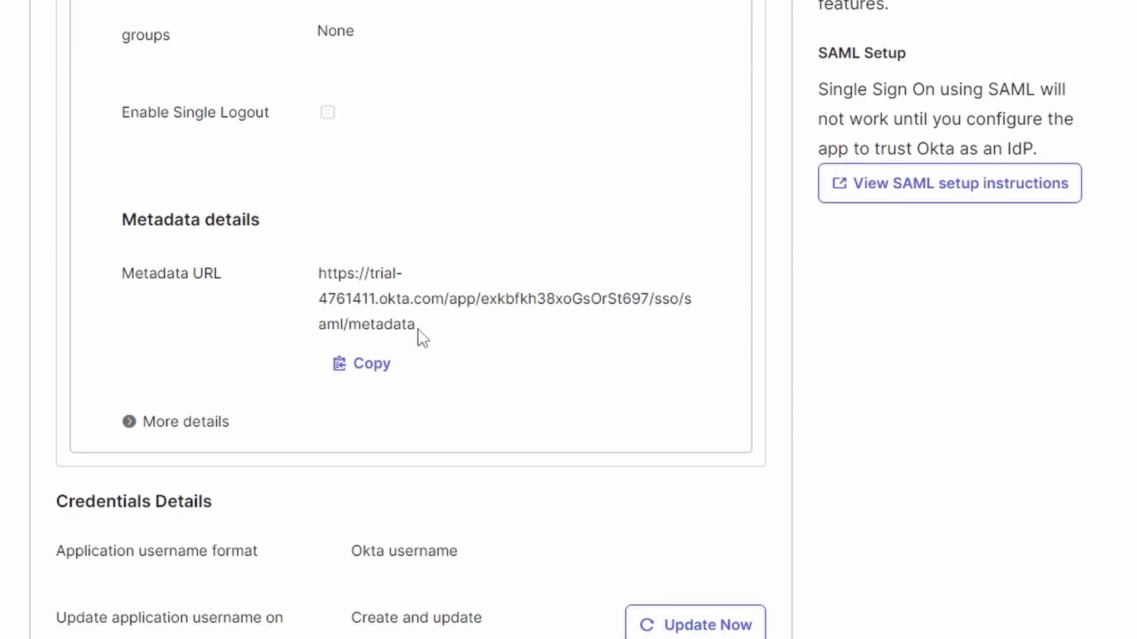
pyautogui.moveTo(419, 329); pyautogui.dragTo(321, 276)
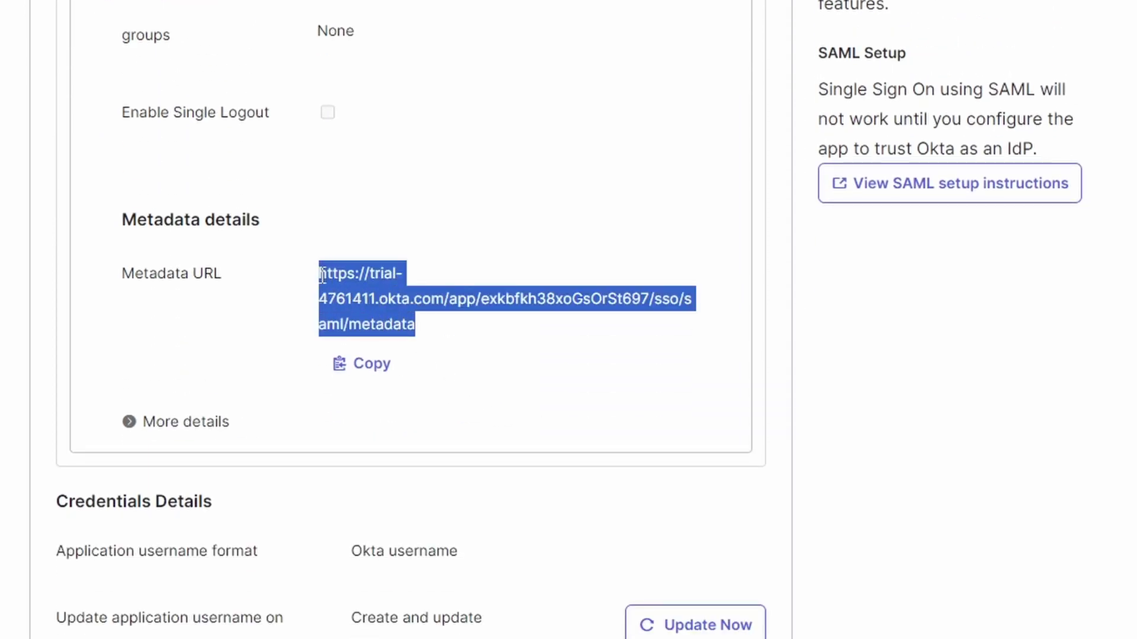
pyautogui.rightClick(355, 290)
pyautogui.click(423, 314)
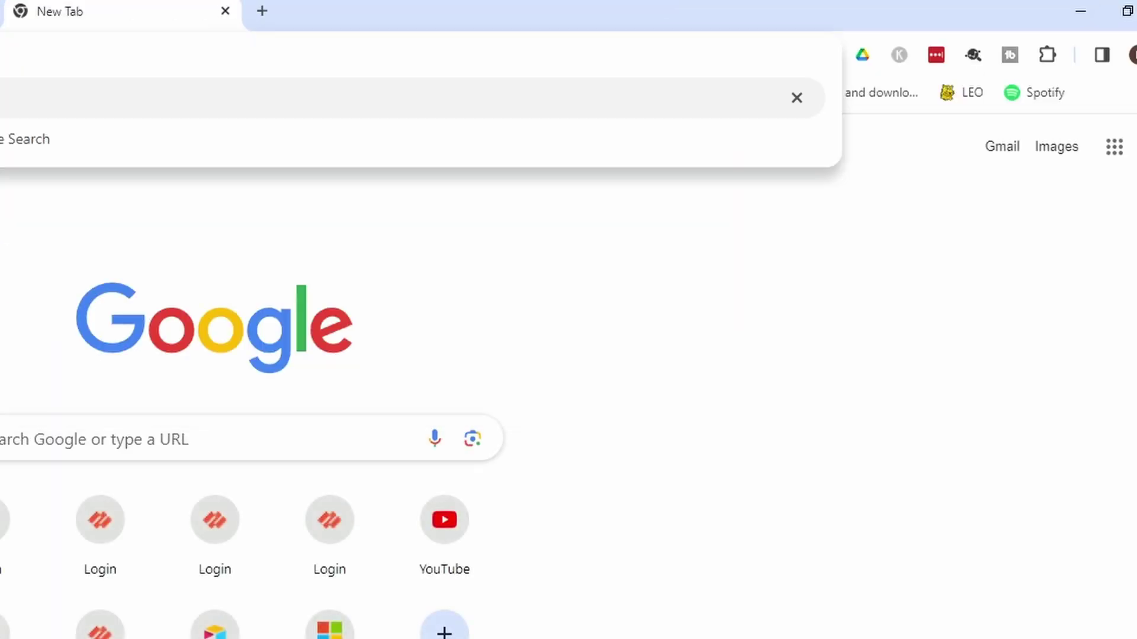
# - Load the pasted Okta metadata URL and save the page as metadata.xml in Downloads
pyautogui.hotkey('ctrl', 'v')
pyautogui.press('Return')
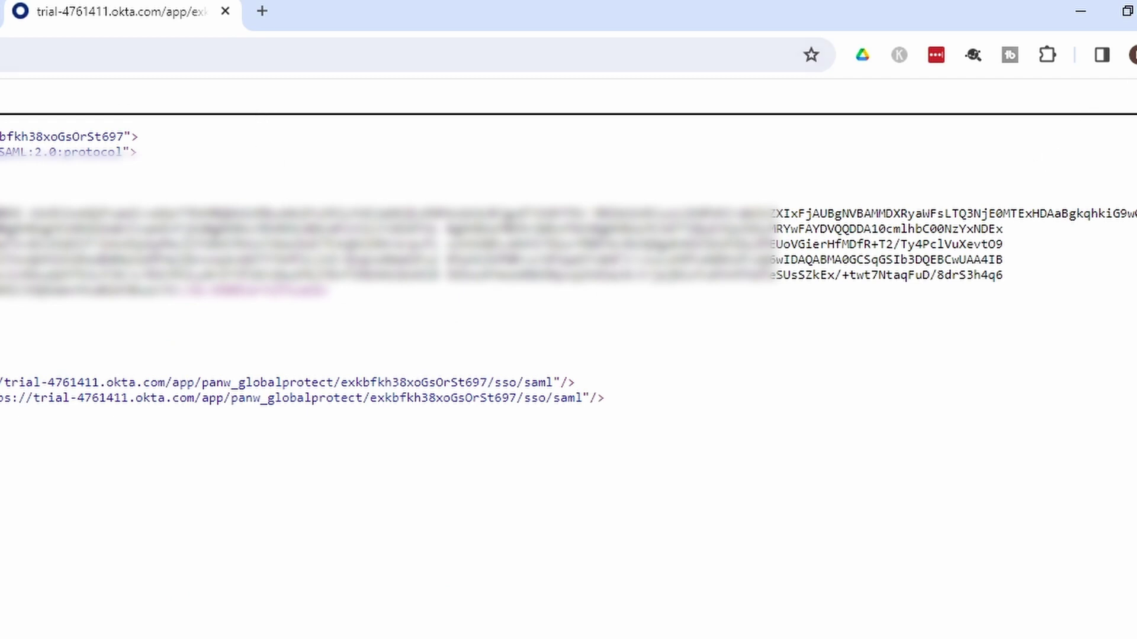
pyautogui.click(1136, 54)
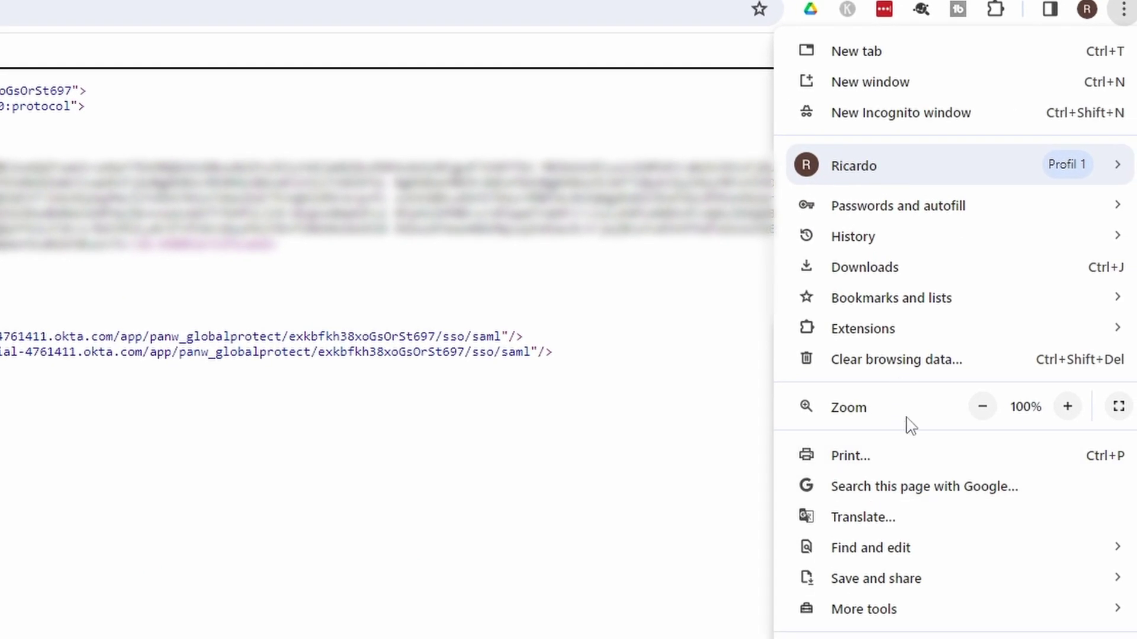
pyautogui.moveTo(852, 586)
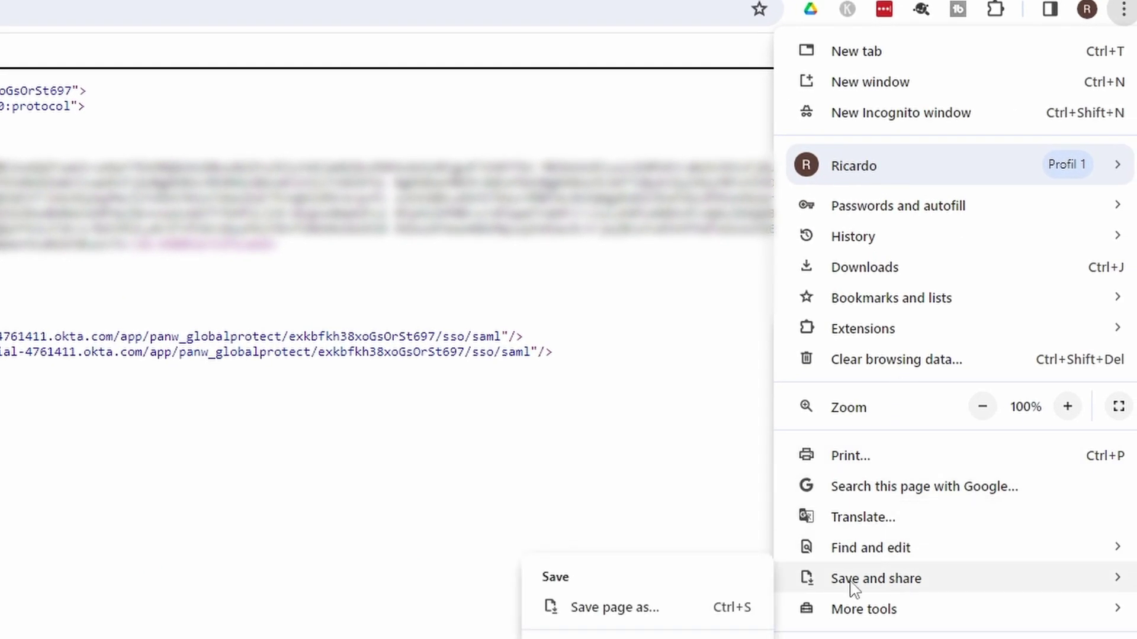
pyautogui.click(626, 613)
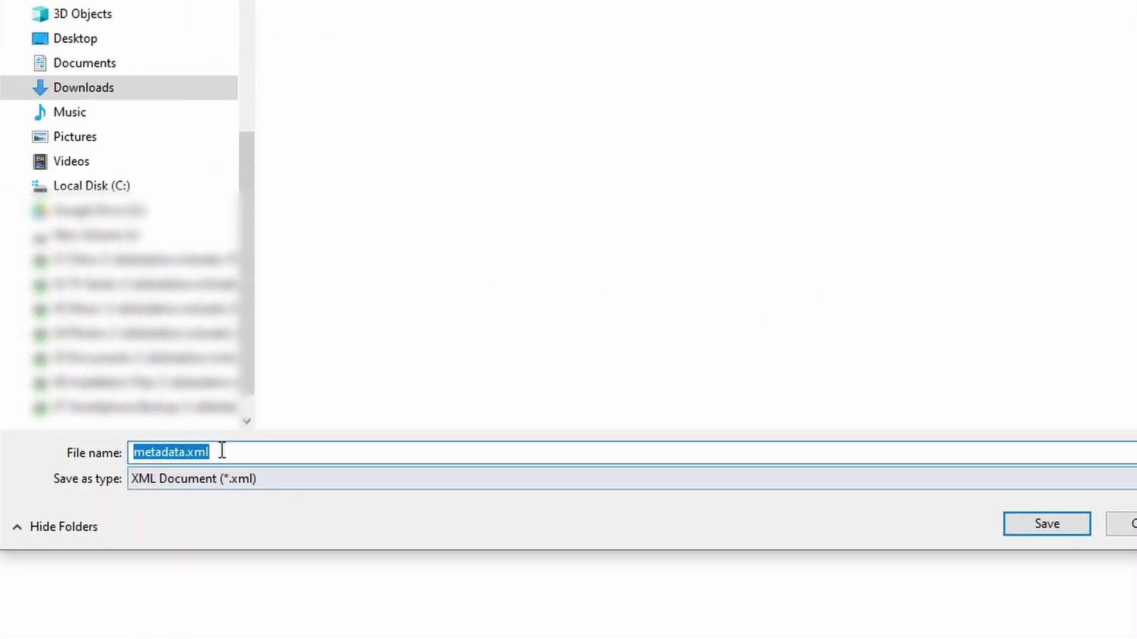
pyautogui.click(1042, 526)
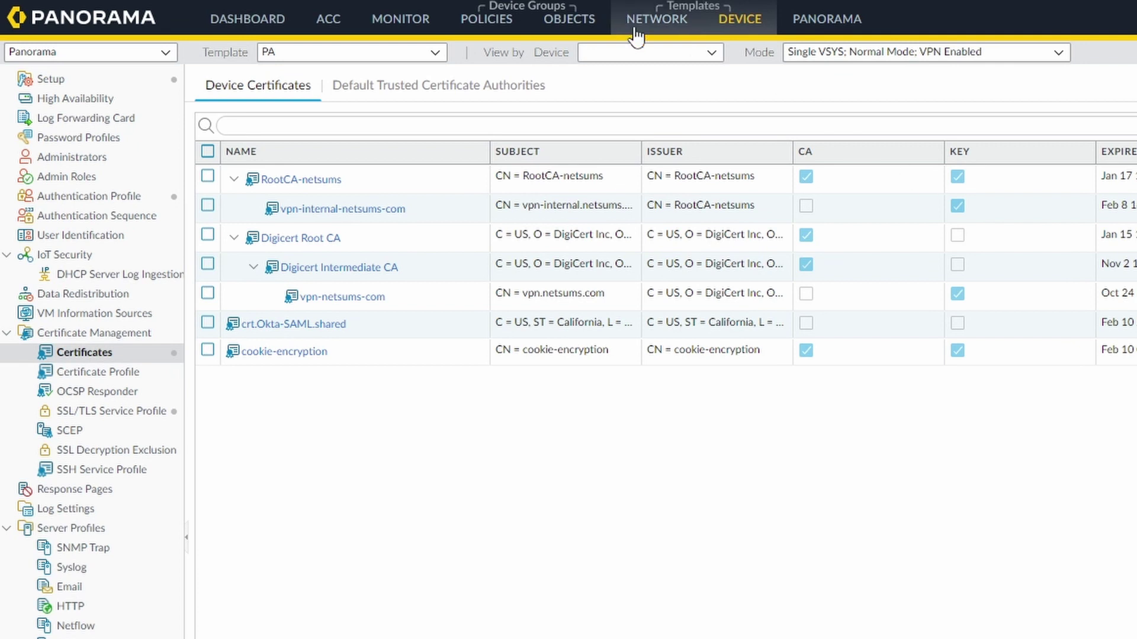
# - Open portal_vpn.netsums.com's netsums-config agent configuration at its Internal settings
pyautogui.click(654, 21)
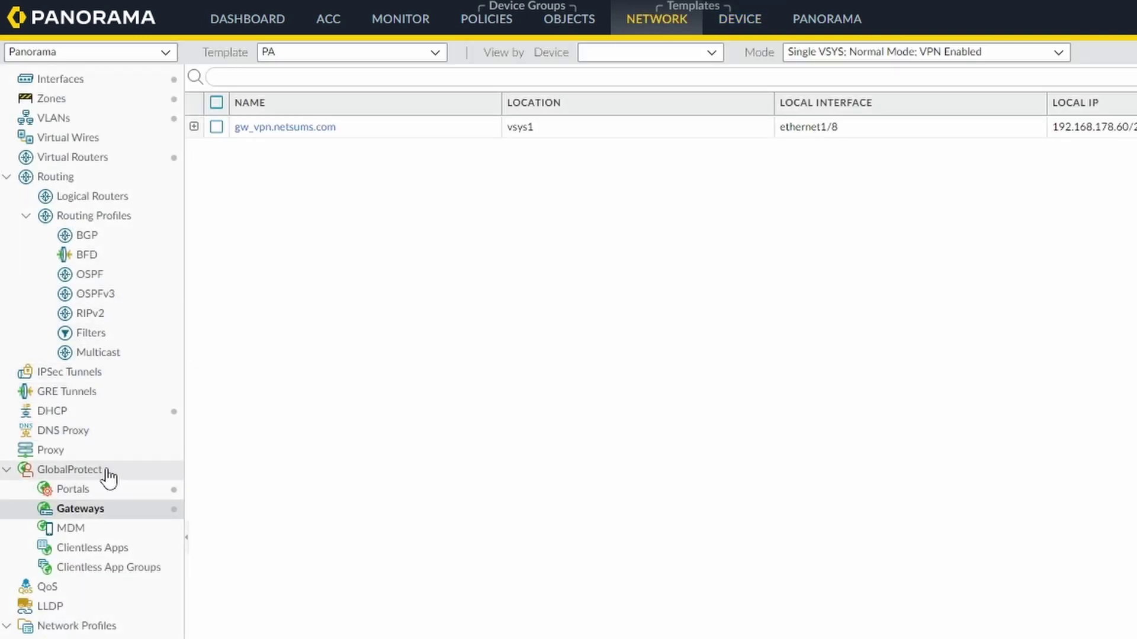
pyautogui.click(110, 492)
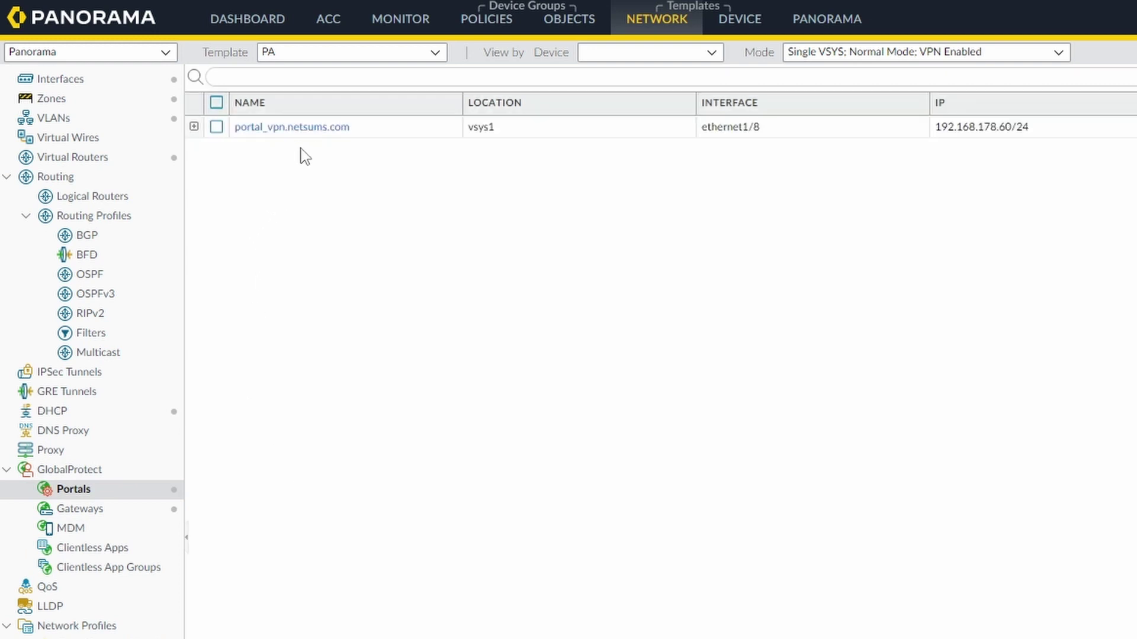
pyautogui.click(307, 131)
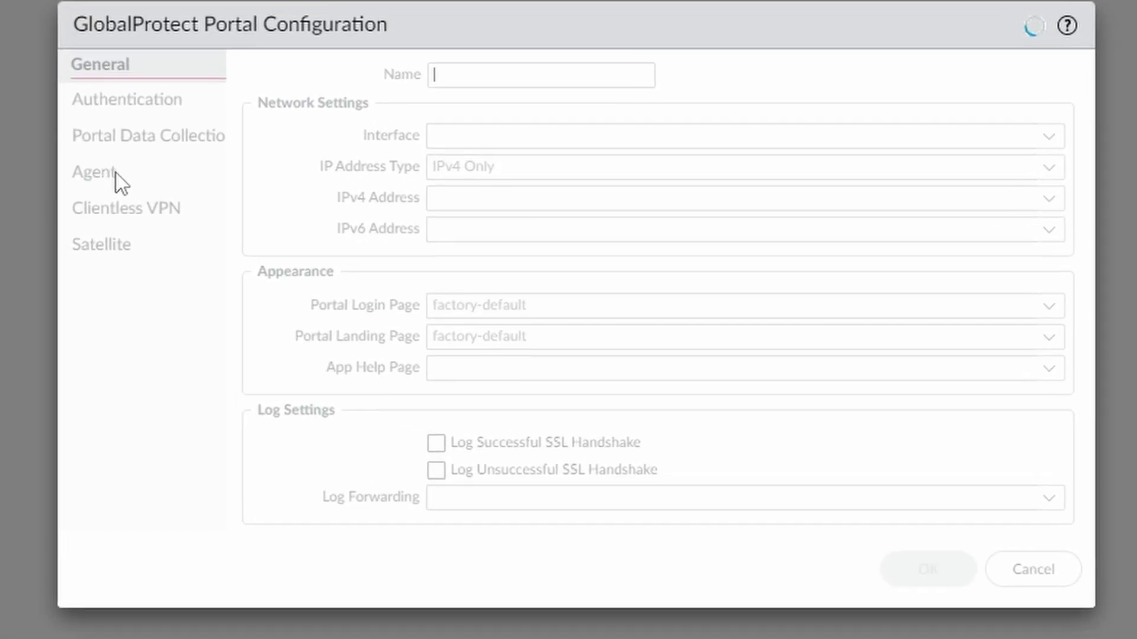
pyautogui.click(101, 172)
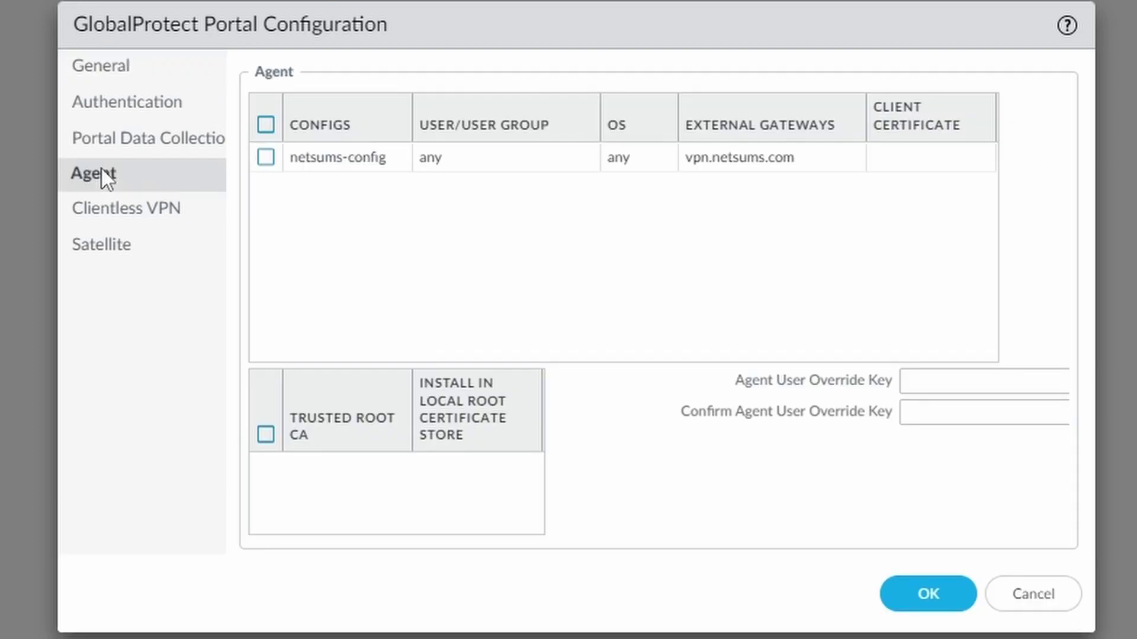
pyautogui.click(382, 159)
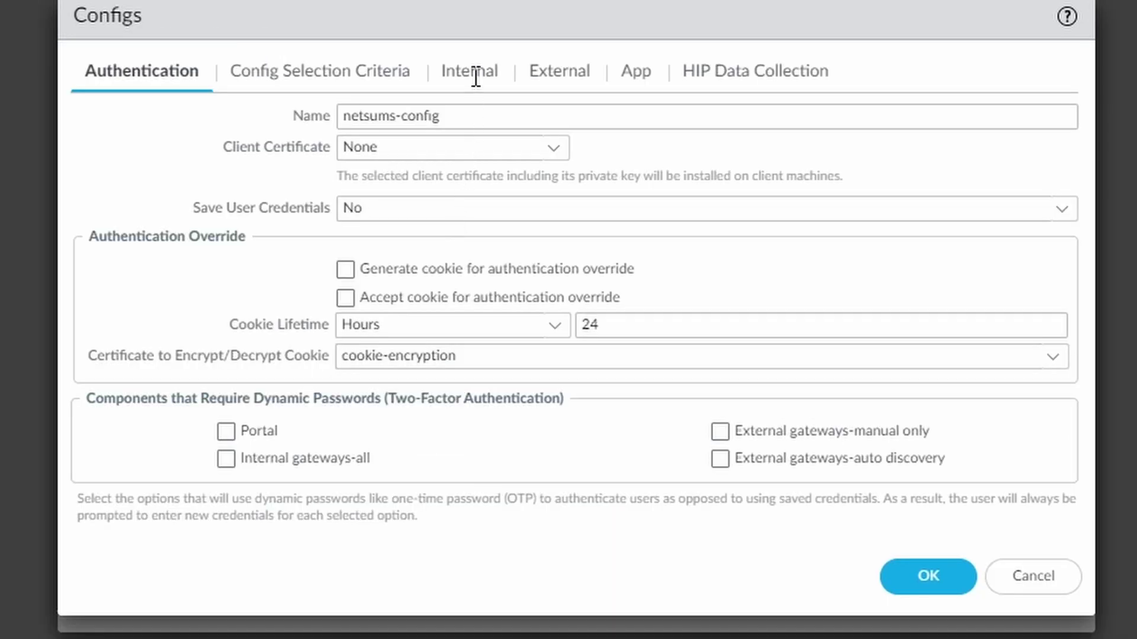
pyautogui.click(475, 87)
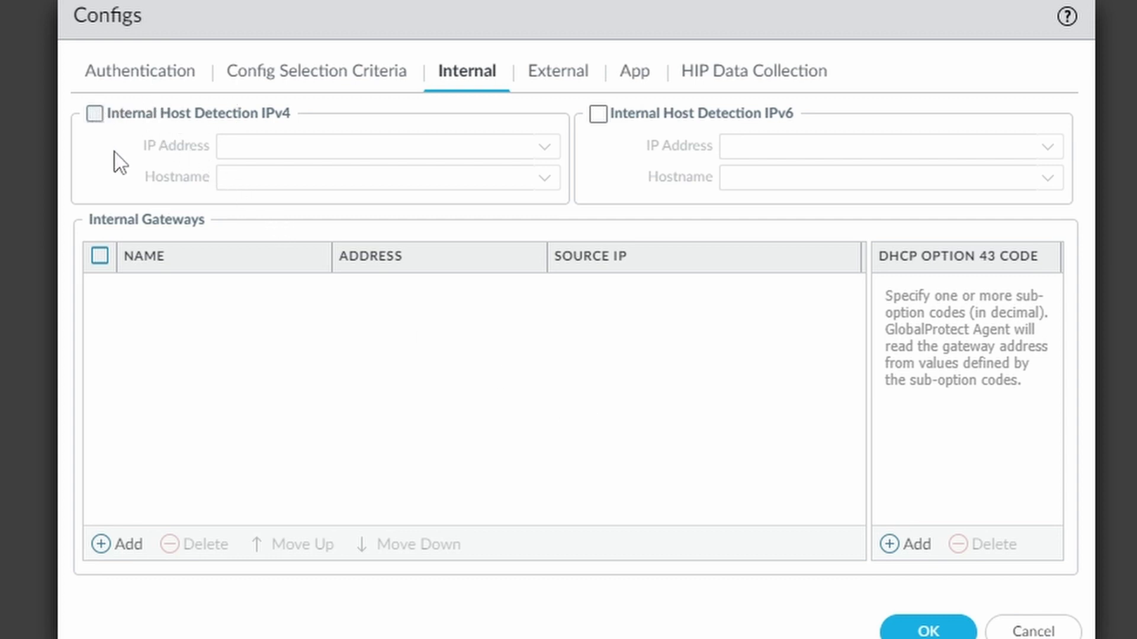
# - Enable IPv4 internal host detection with IP 10.0.1.17 and hostname ubuntu1.ad.netsums.com
pyautogui.click(95, 113)
pyautogui.click(356, 145)
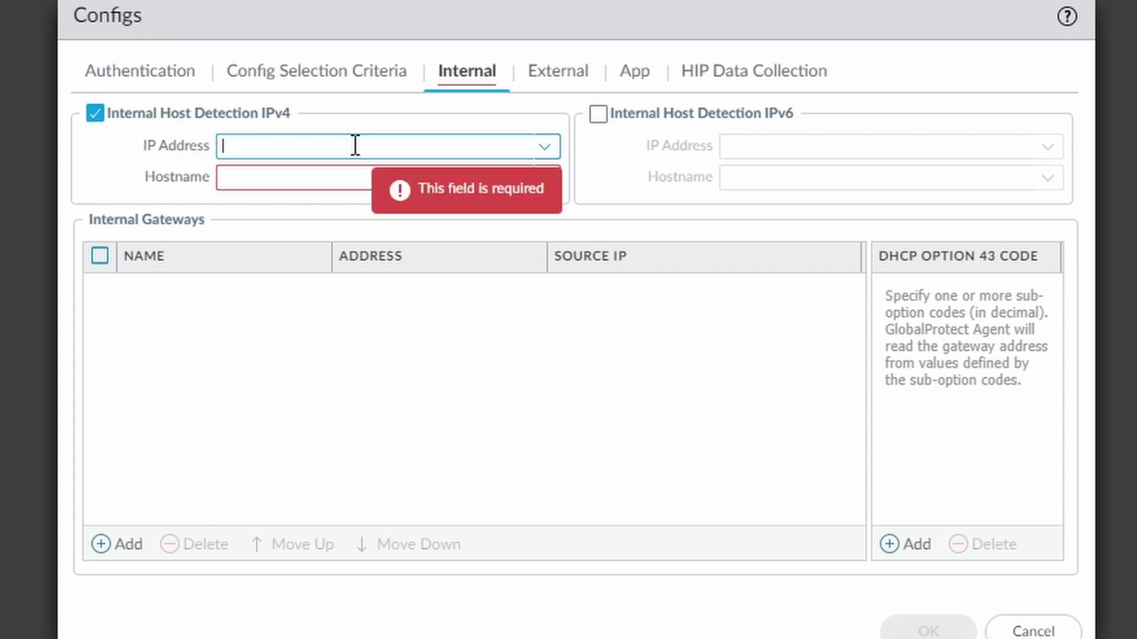
pyautogui.write('10.0.1.17')
pyautogui.click(354, 172)
pyautogui.click(318, 178)
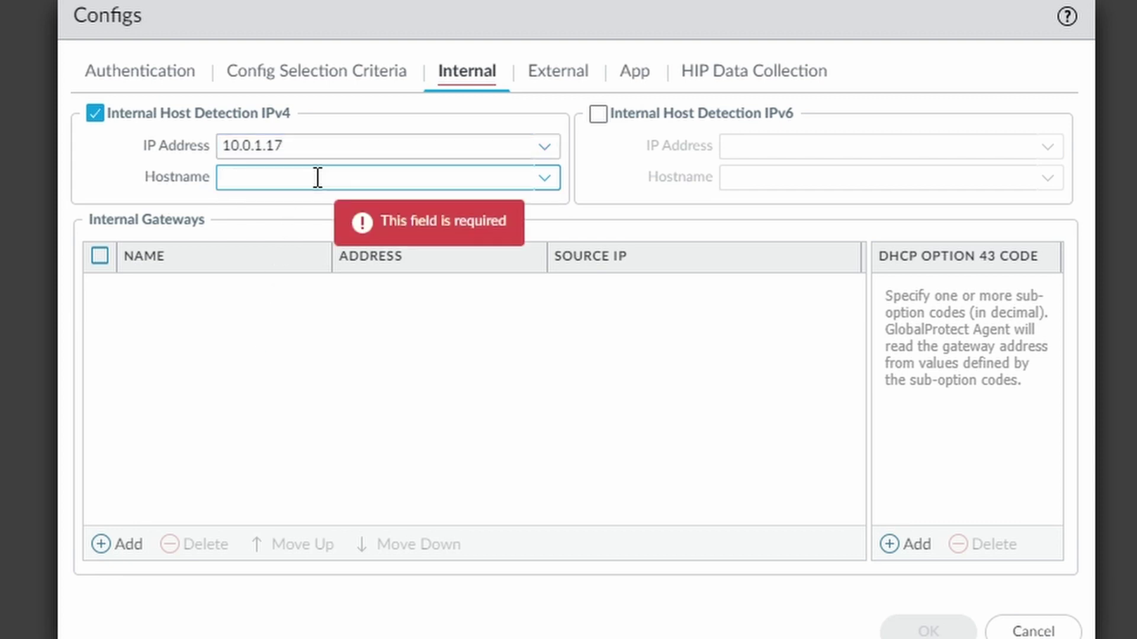
pyautogui.write('ubuntu1.ad')
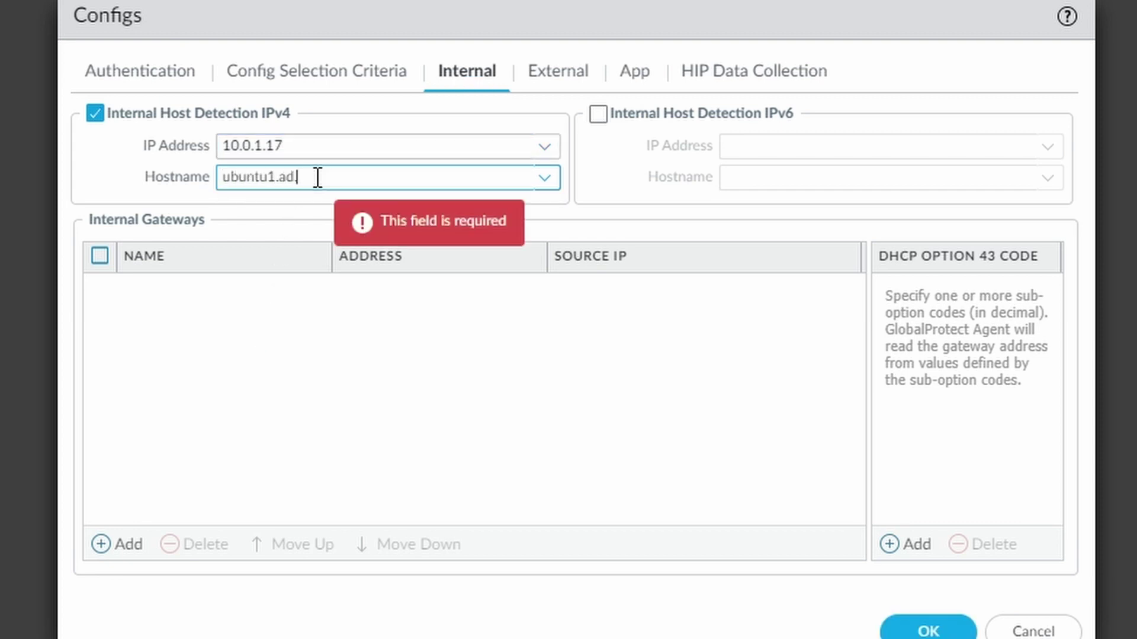
pyautogui.write('.netsums.com')
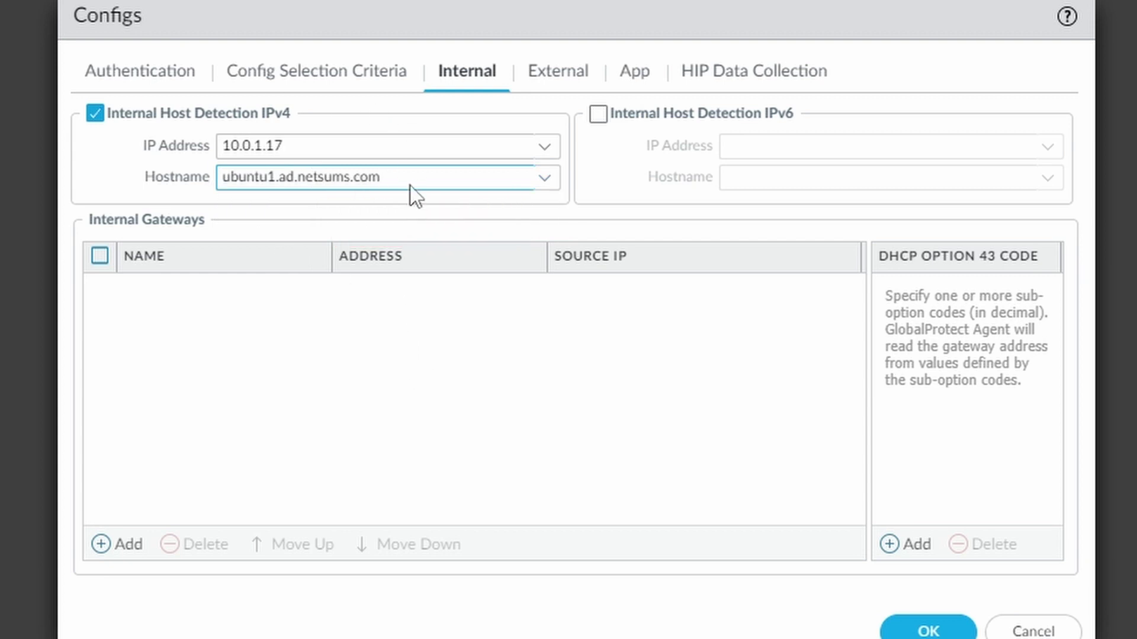
pyautogui.click(295, 145)
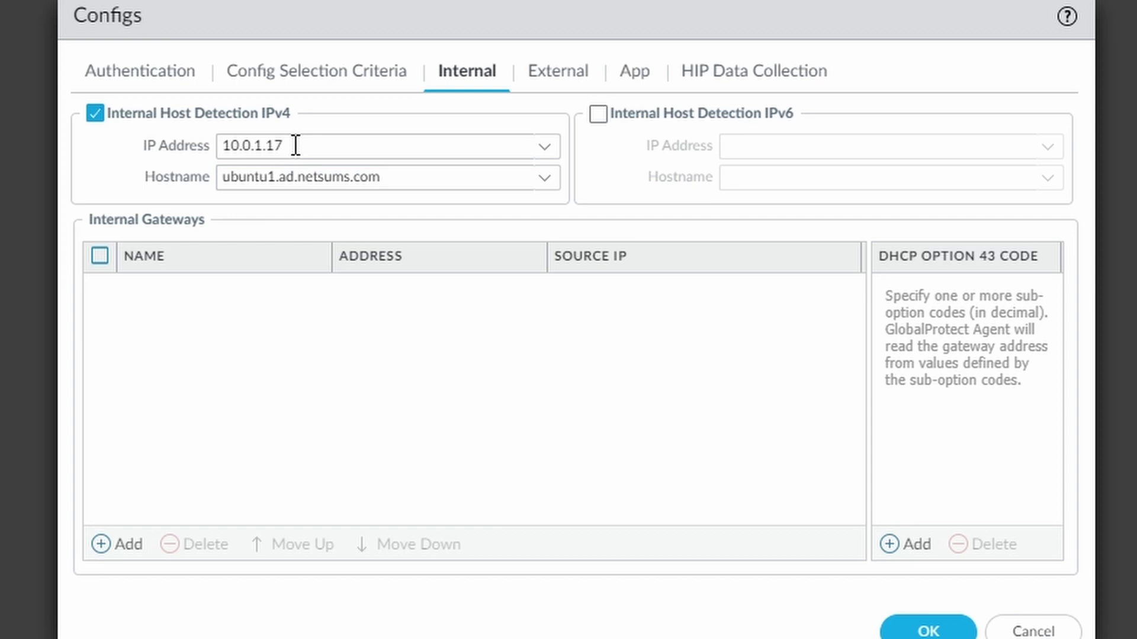
pyautogui.doubleClick(295, 145)
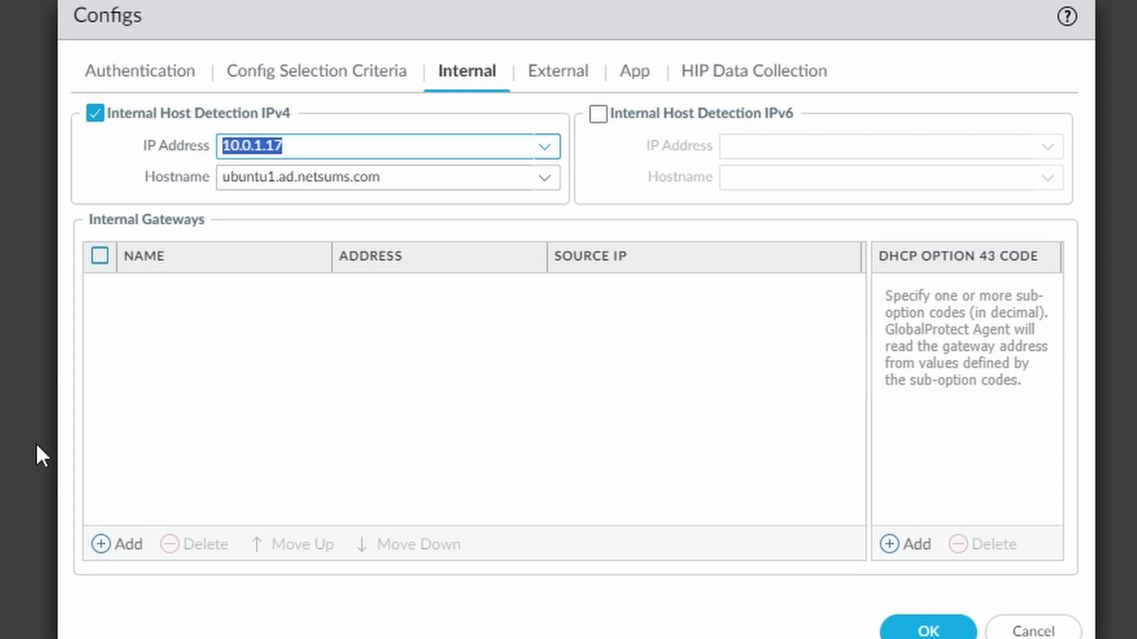
pyautogui.click(108, 554)
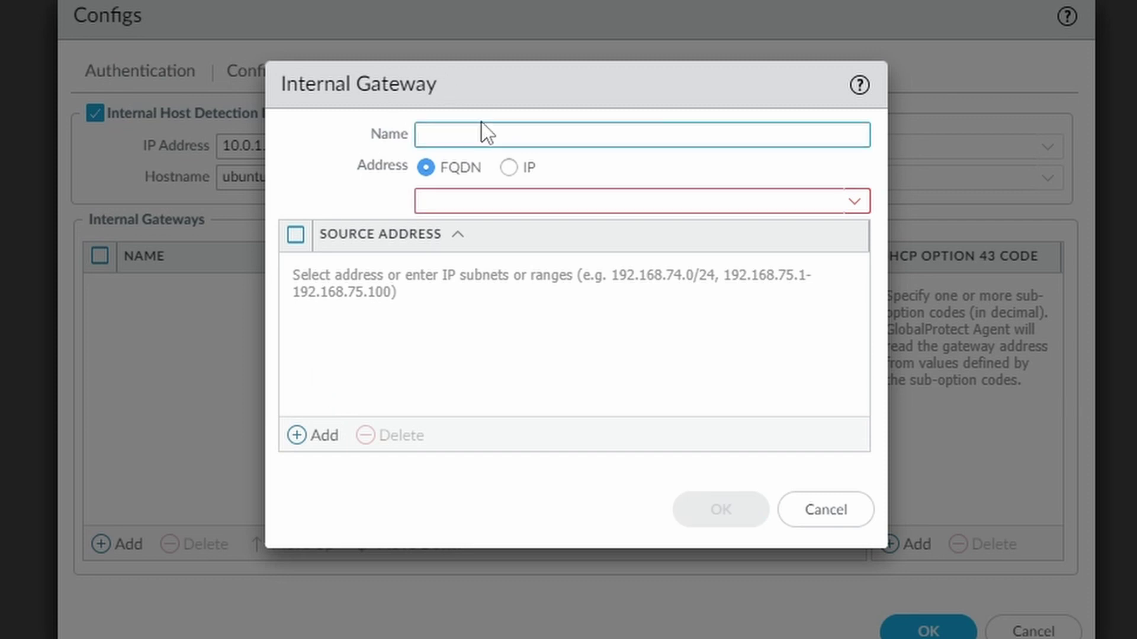
# - Add internal gateway vpn-internal.netums.com, reusing that name as its FQDN address
pyautogui.write('vpn-internal.netums.com')
pyautogui.hotkey('ctrl', 'a')
pyautogui.hotkey('ctrl', 'c')
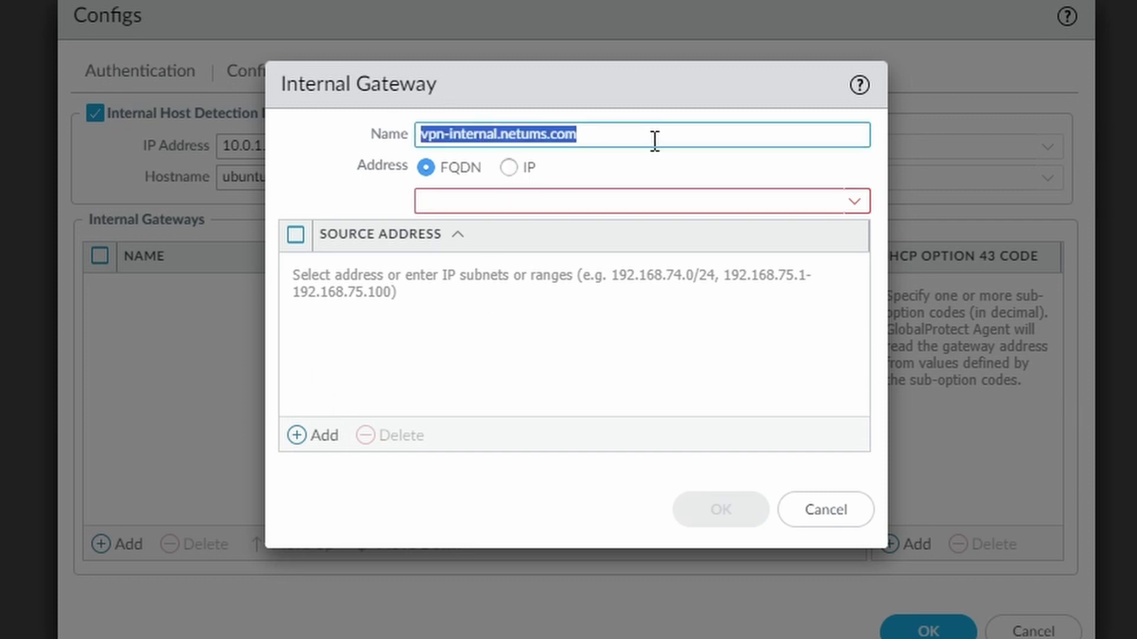
pyautogui.click(616, 199)
pyautogui.hotkey('ctrl', 'v')
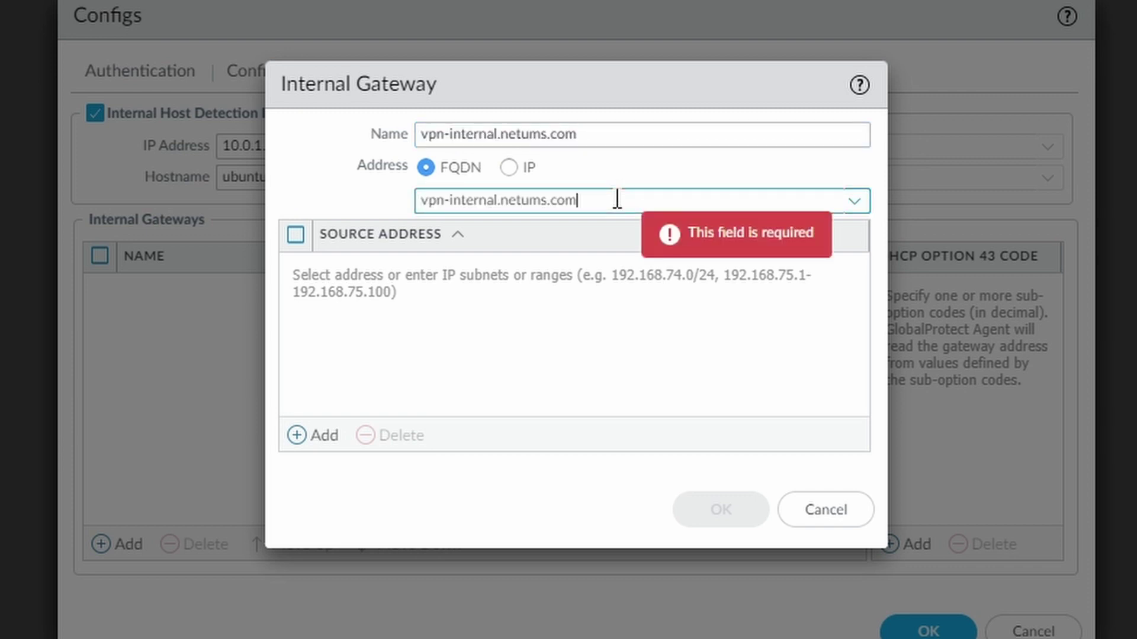
pyautogui.click(391, 522)
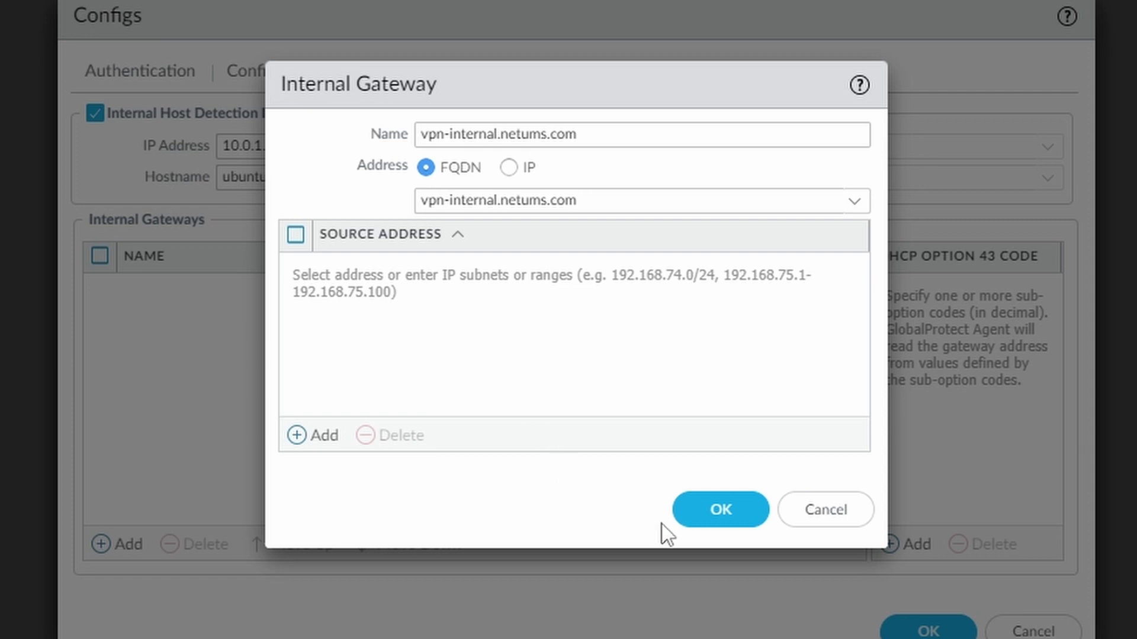
pyautogui.click(739, 514)
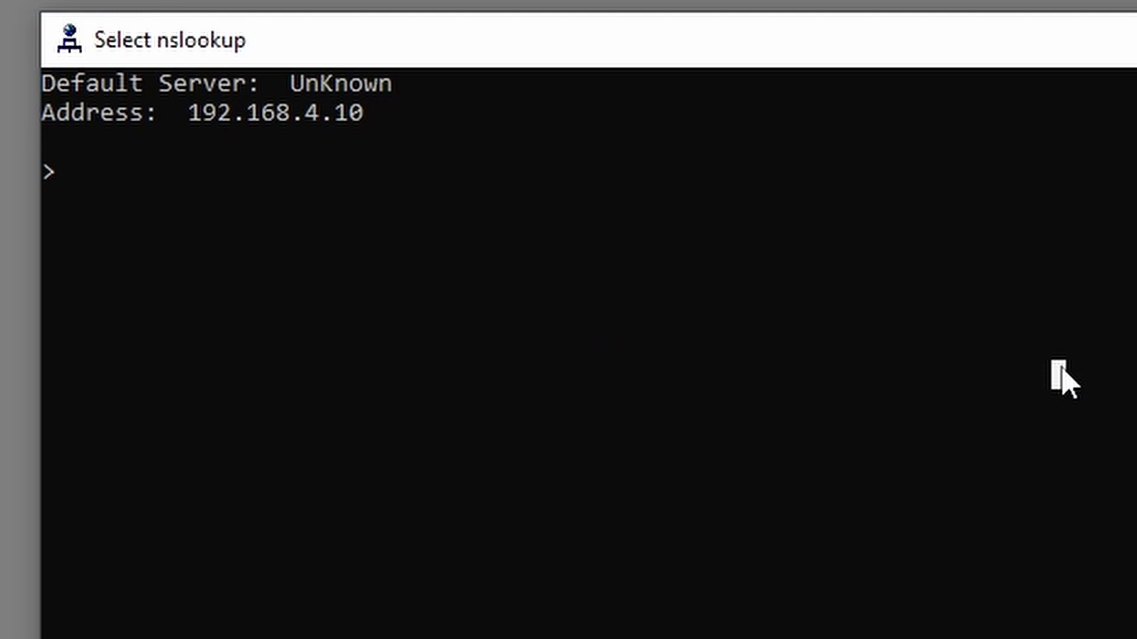
# - Run a reverse nslookup of 10.0.1.17, which returns ubuntu1.netsums.com
pyautogui.write('10.0.1.17')
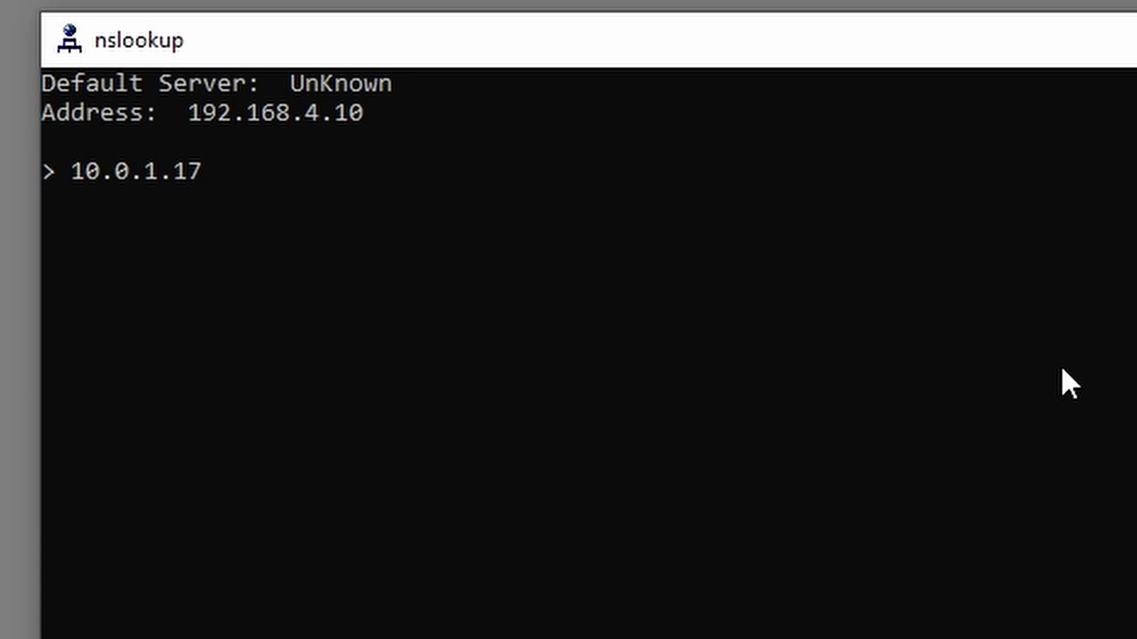
pyautogui.press('Return')
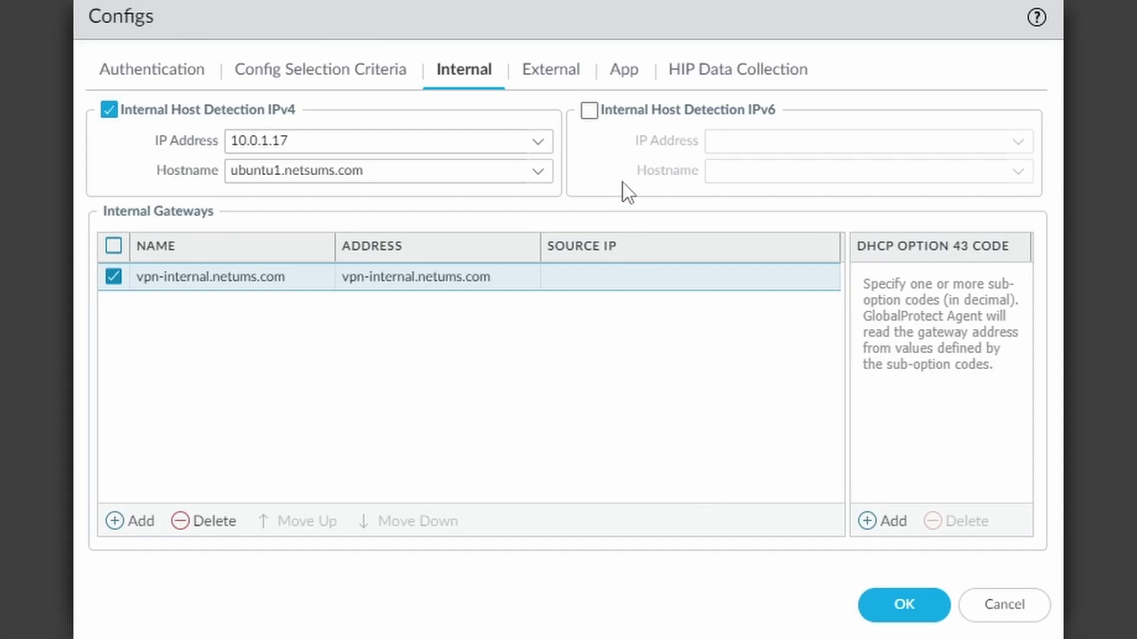
# - Keep Connect Method as User-logon (Always On) and save the netsums-config agent settings
pyautogui.click(563, 89)
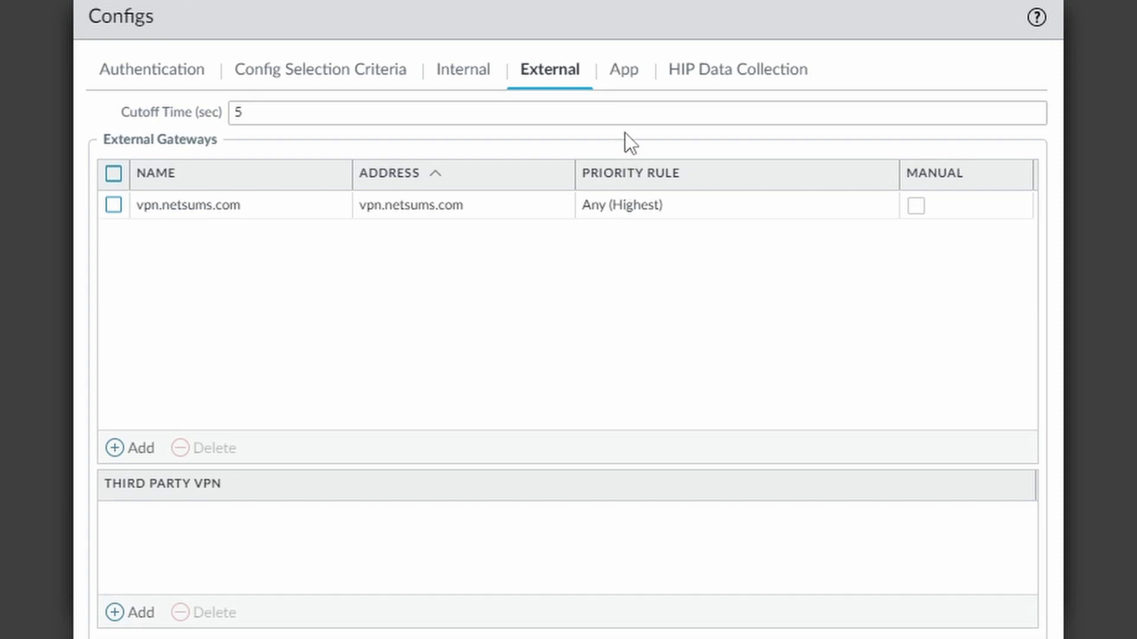
pyautogui.click(637, 82)
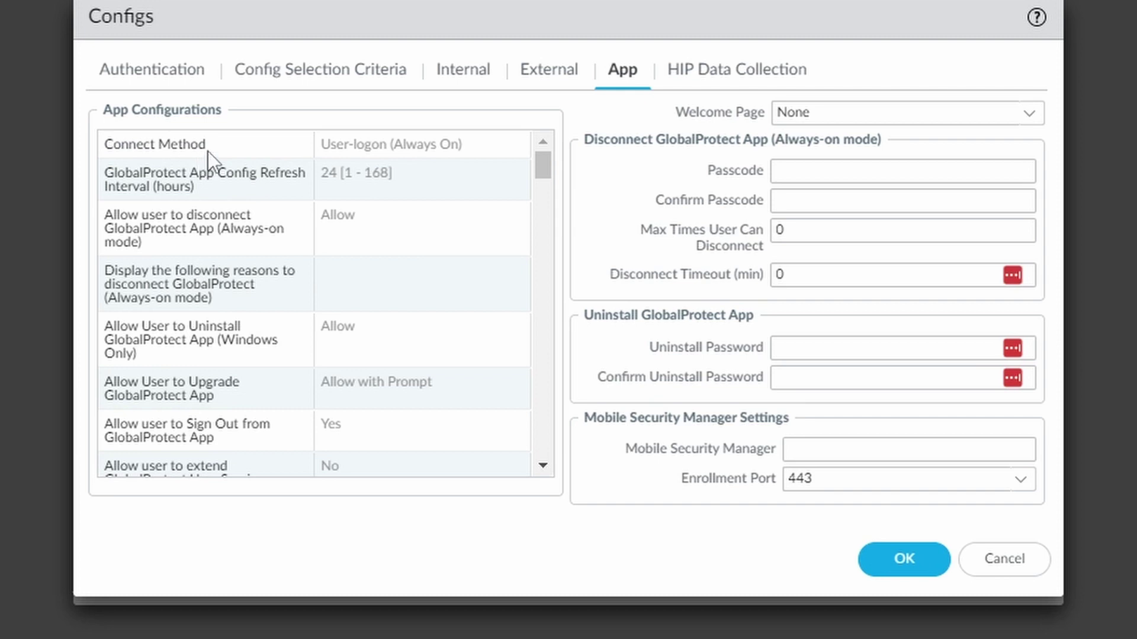
pyautogui.click(491, 152)
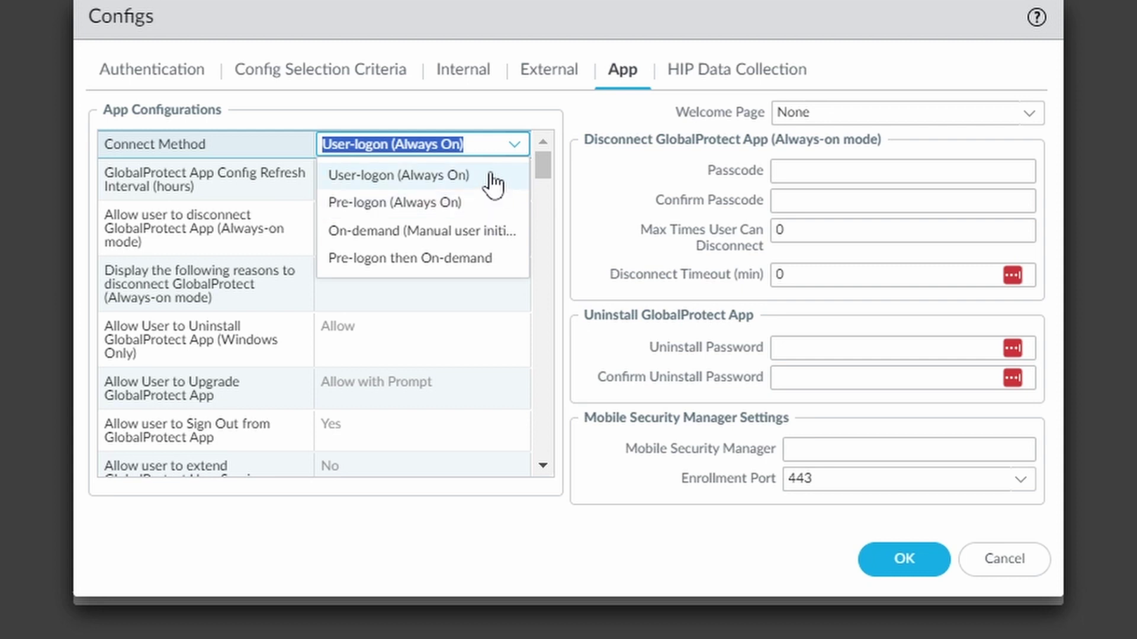
pyautogui.click(490, 178)
pyautogui.scroll(-2, 468, 343)
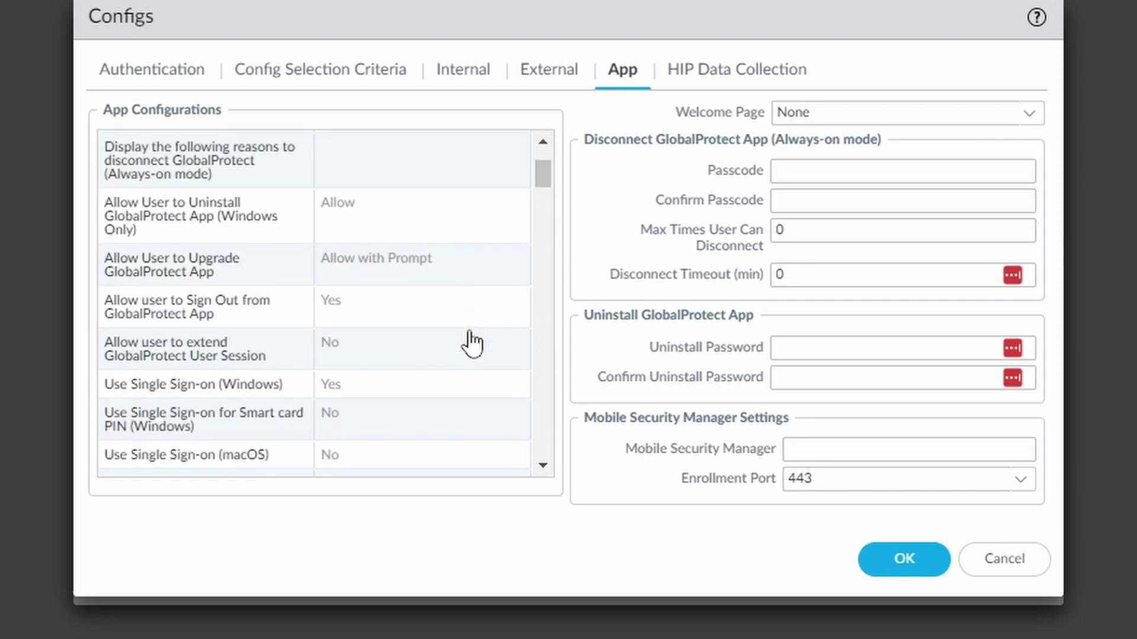
pyautogui.scroll(-2, 472, 343)
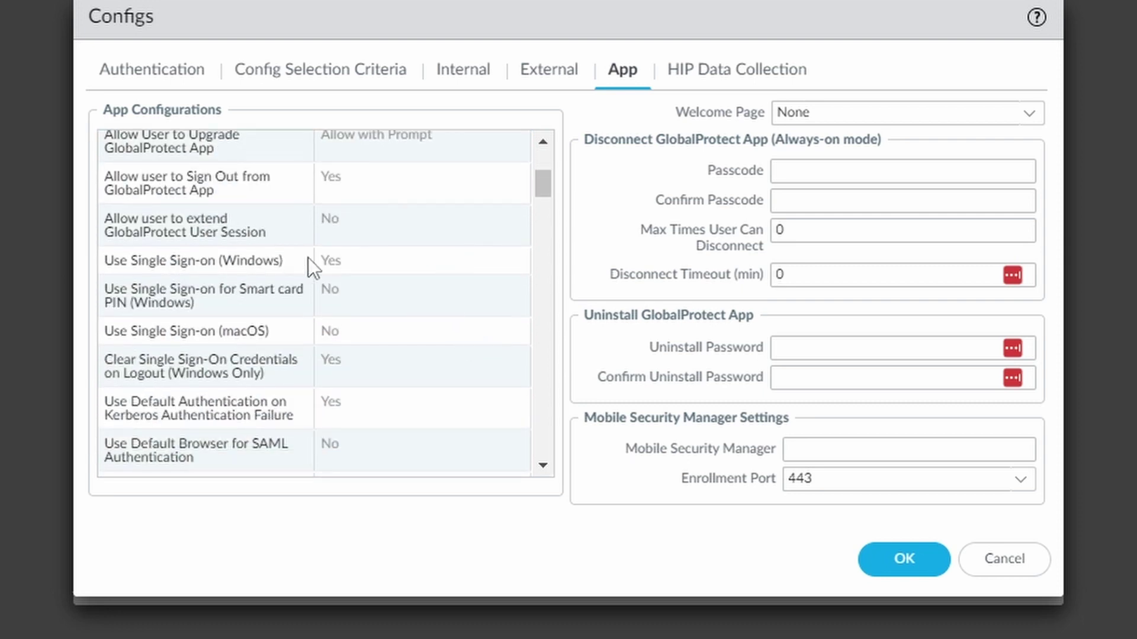
pyautogui.scroll(-3, 394, 283)
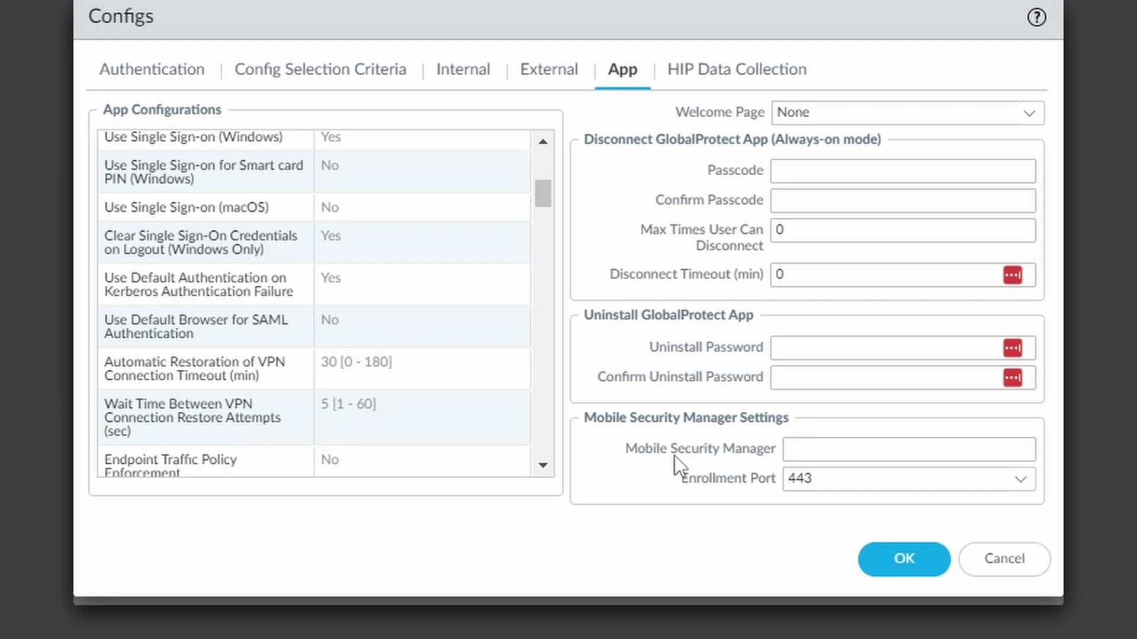
pyautogui.click(896, 559)
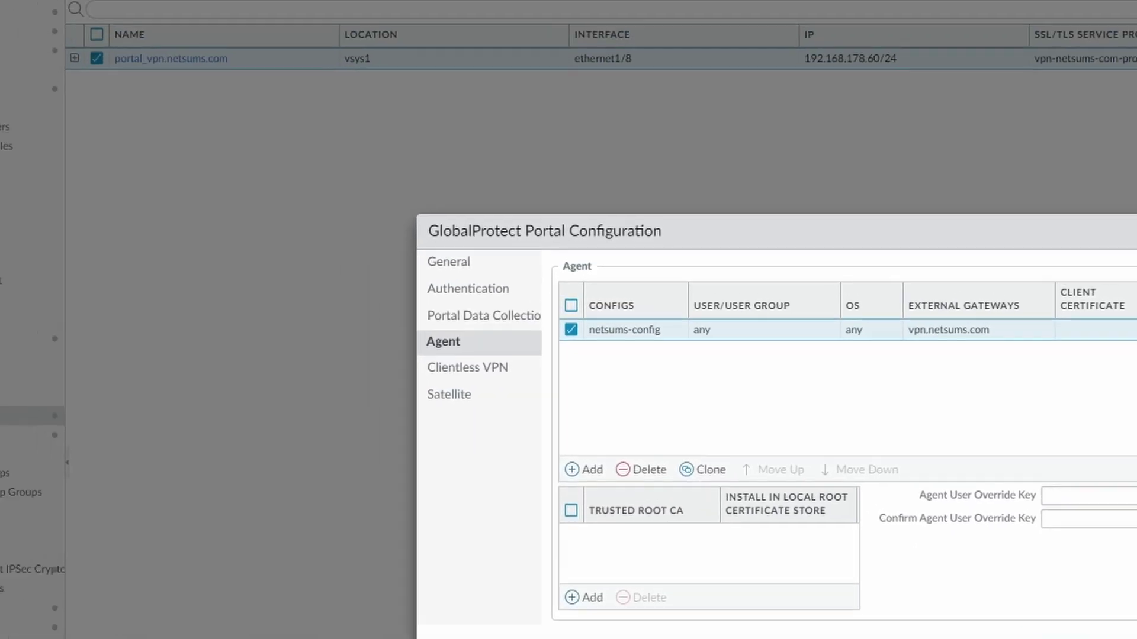
# - Leave the portal dialog and add a new gateway named gw_vpn-internal.netsums.com
pyautogui.click(619, 490)
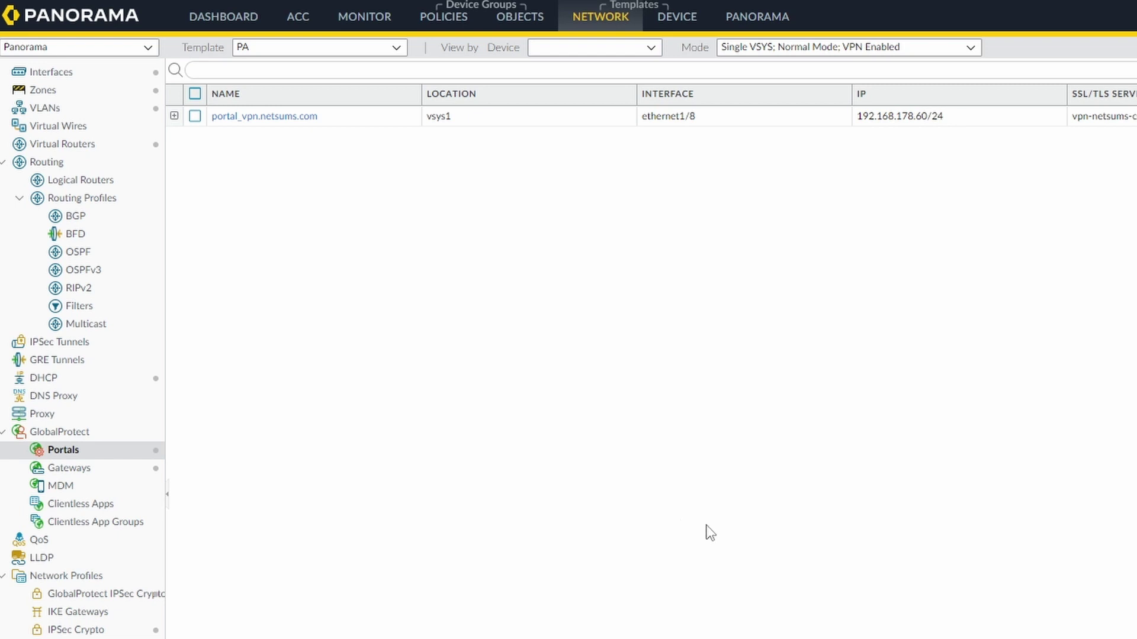
pyautogui.click(91, 473)
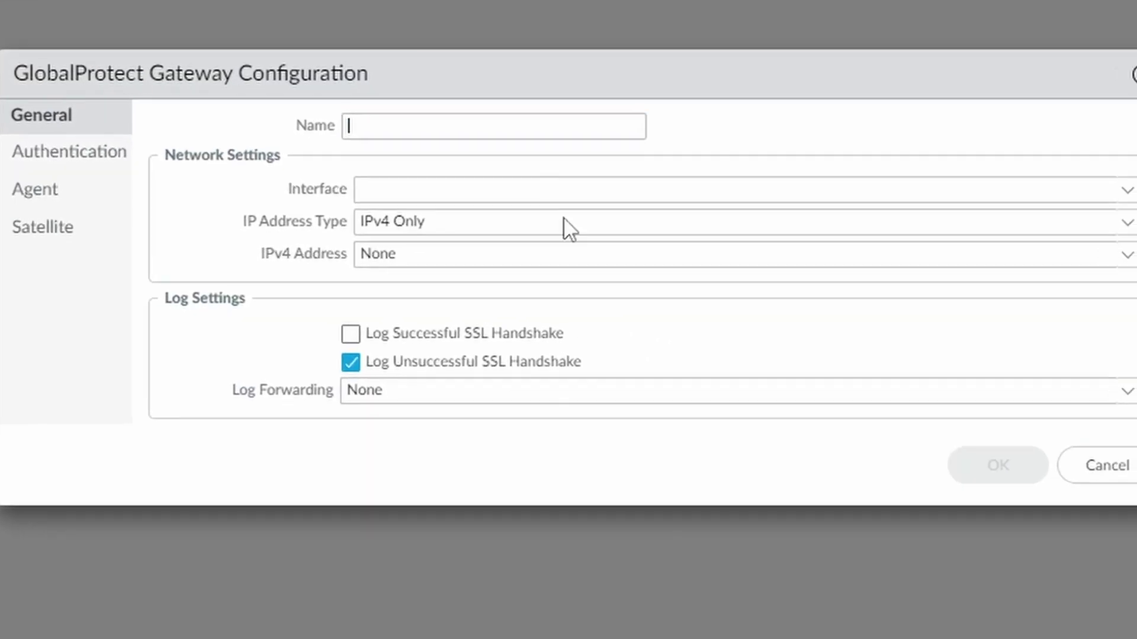
pyautogui.write('g')
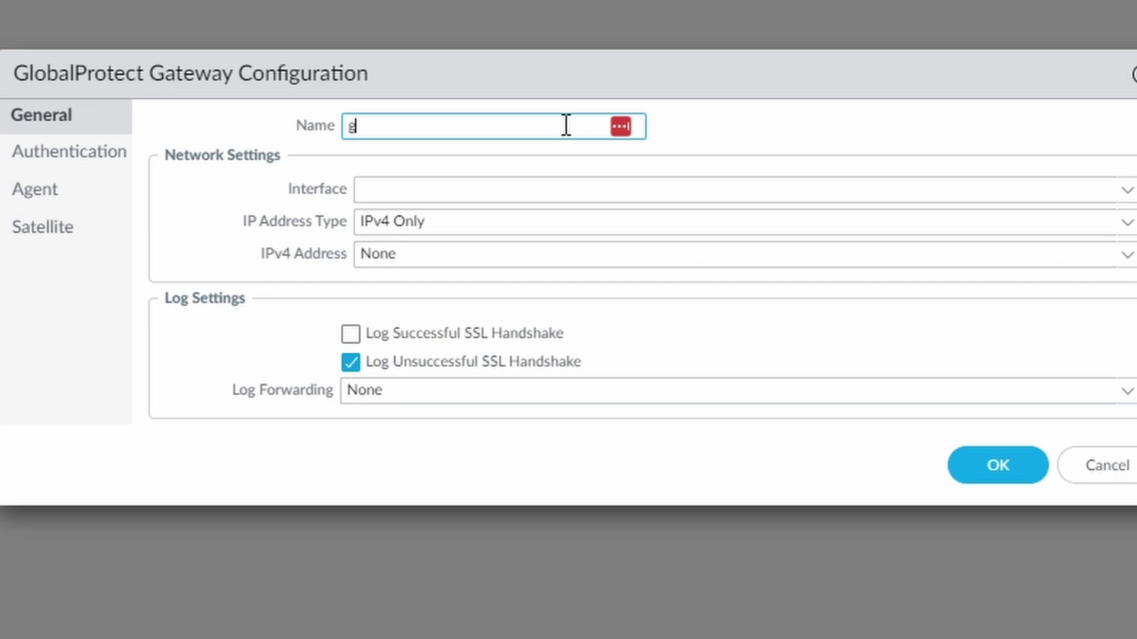
pyautogui.write('w_vpn-internal-')
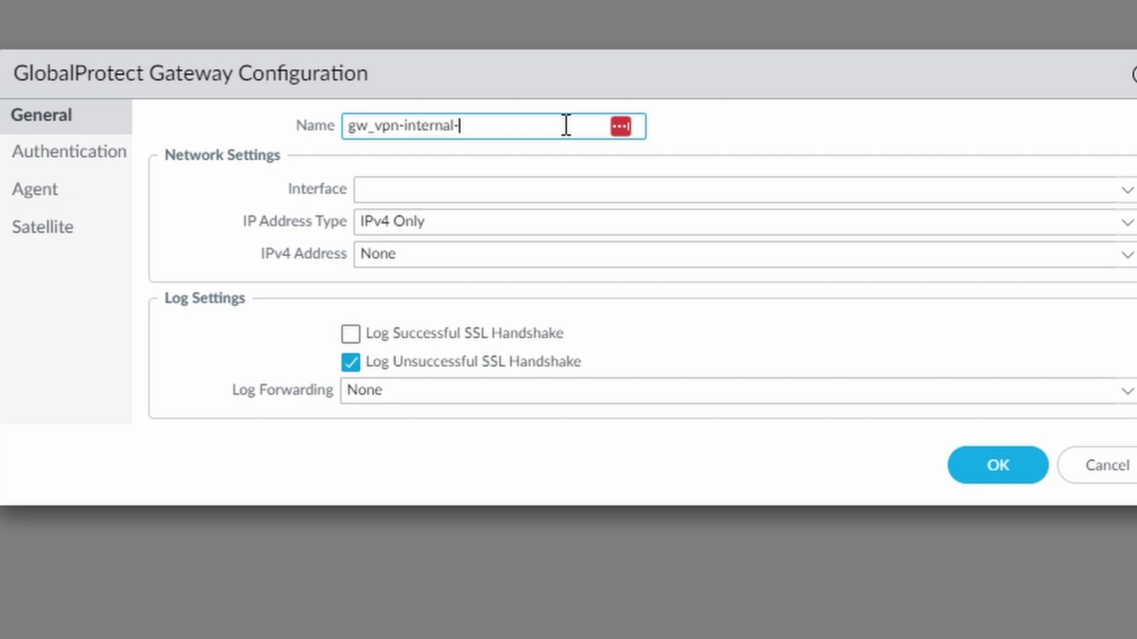
pyautogui.press('BackSpace')
pyautogui.write('.netsums.com')
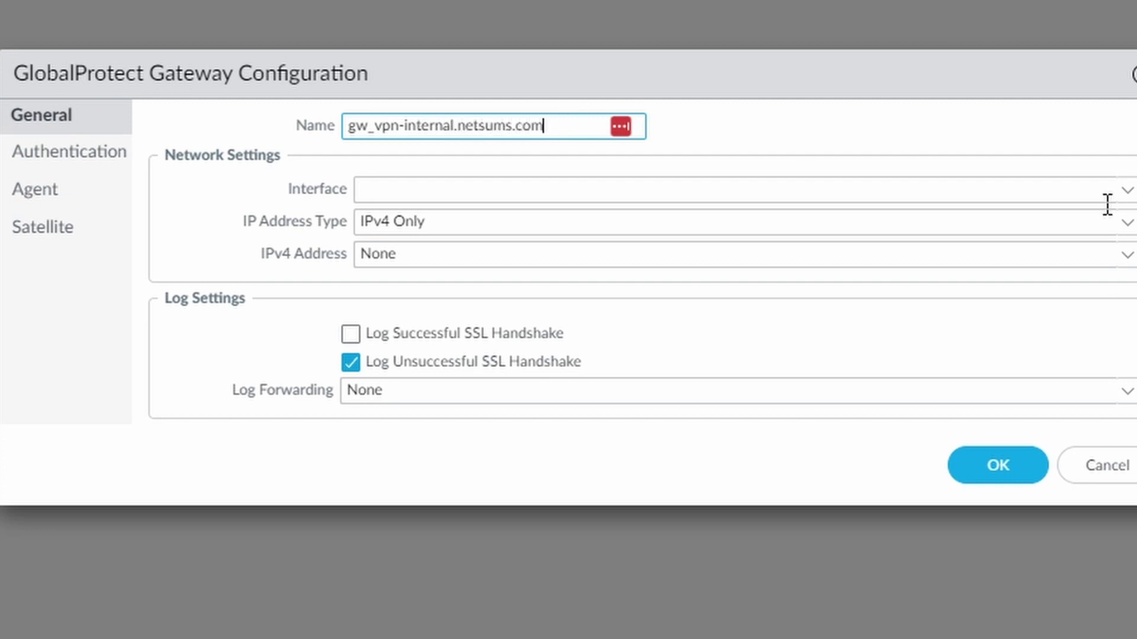
# - Place the gateway on interface vlan.172 with IPv4 address 172.16.0.1/24
pyautogui.click(1127, 190)
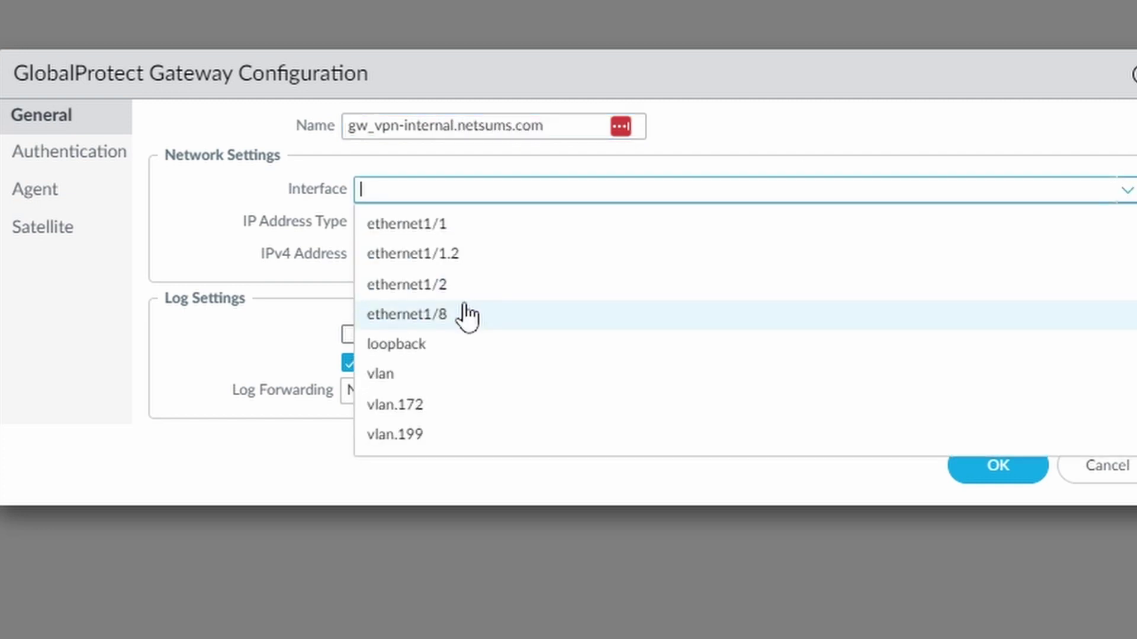
pyautogui.click(459, 409)
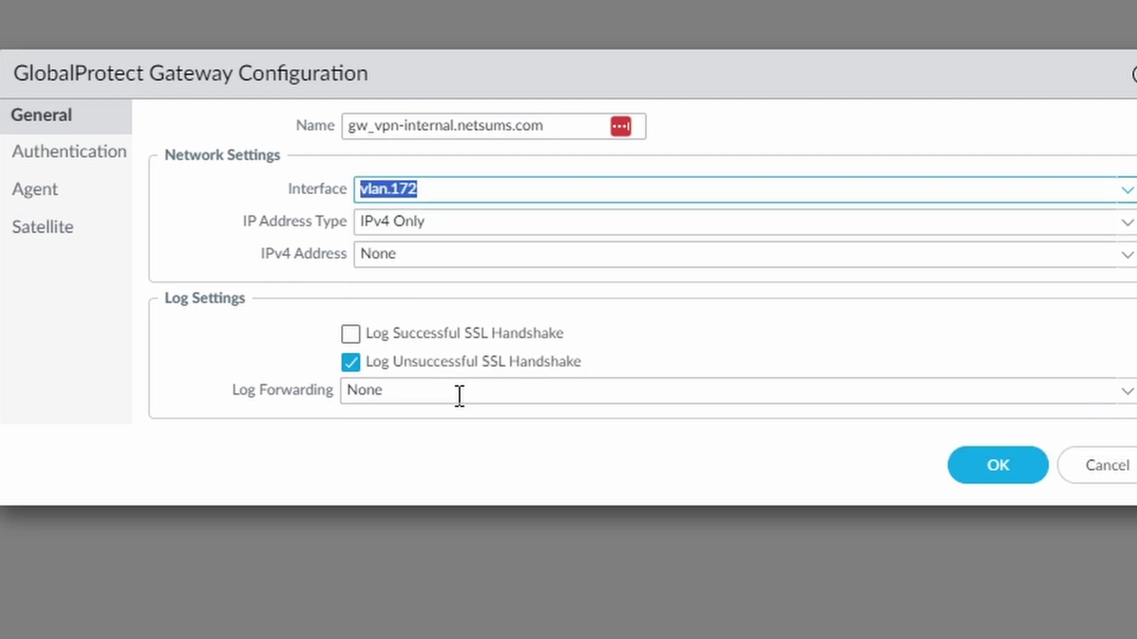
pyautogui.click(1126, 256)
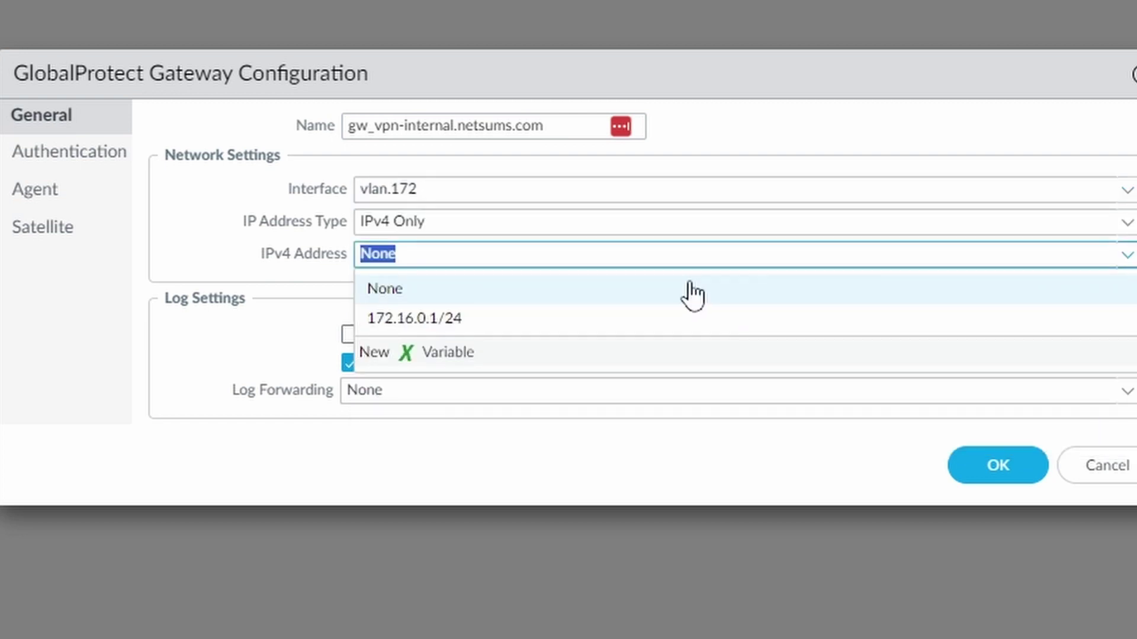
pyautogui.click(478, 319)
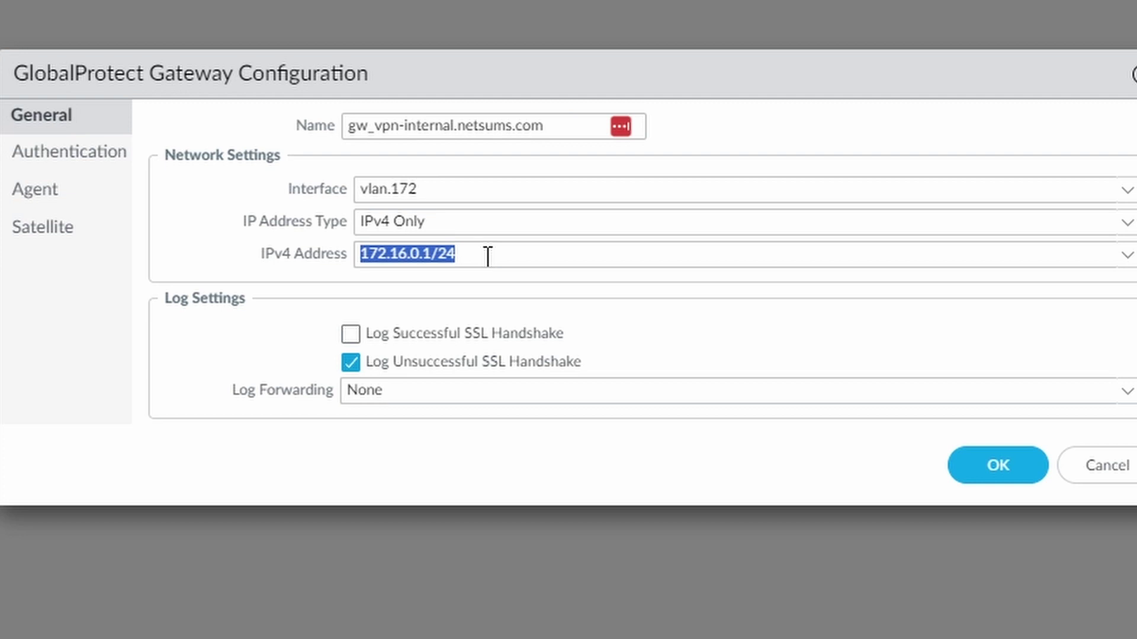
pyautogui.click(70, 155)
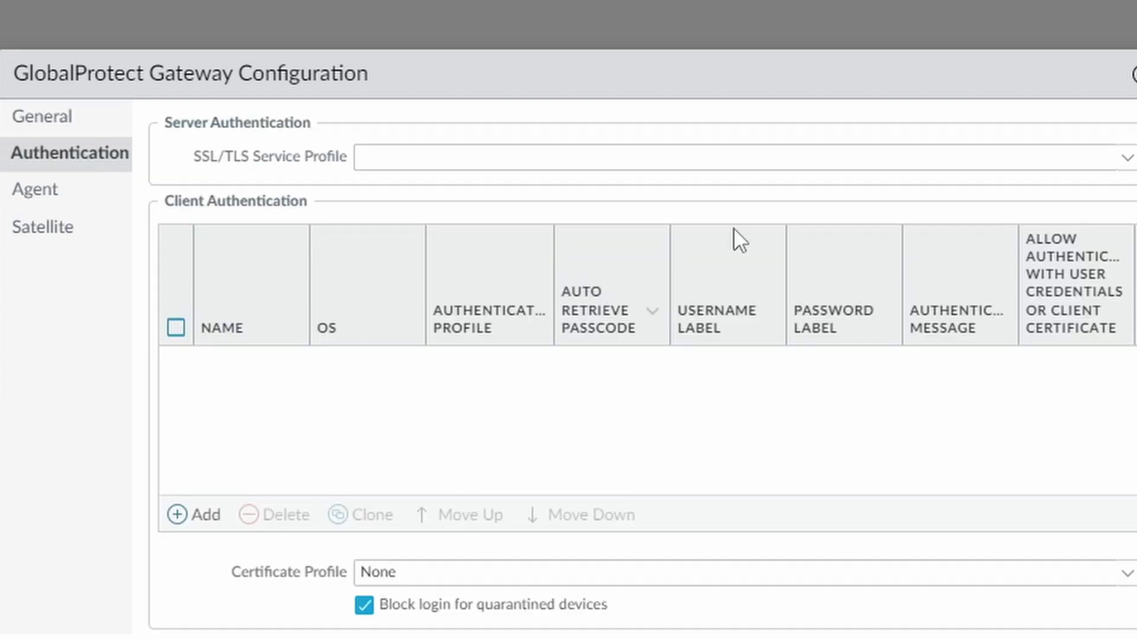
# - Use vpn-internal-netsums-com-profile and add client auth gw_saml with saml-auth-profile, credentials or certificate
pyautogui.click(1126, 158)
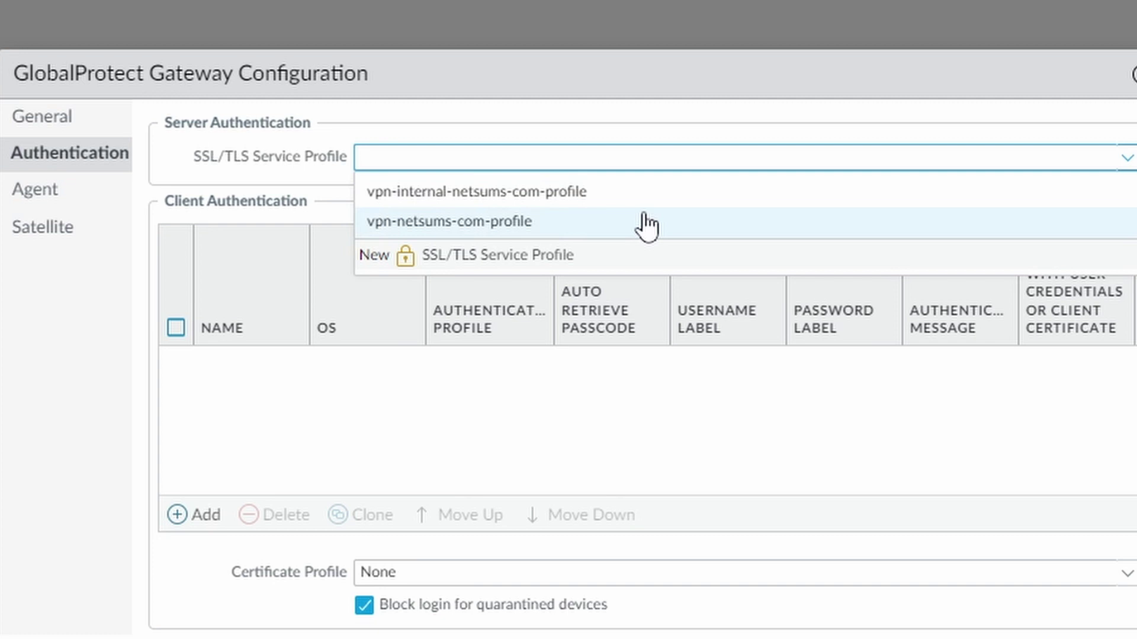
pyautogui.click(602, 202)
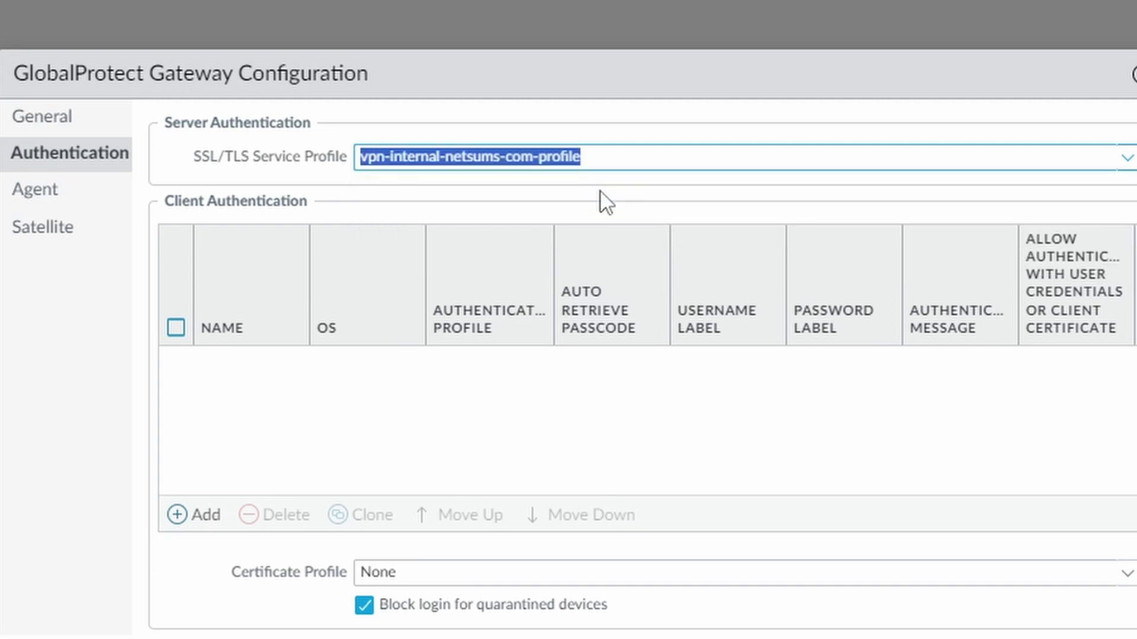
pyautogui.click(194, 515)
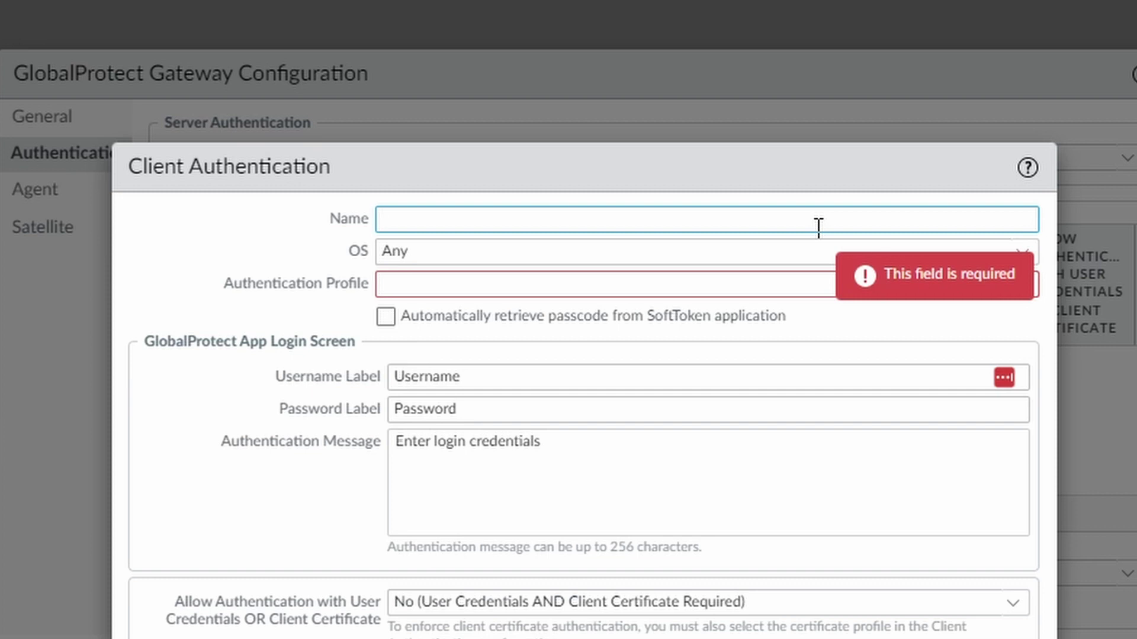
pyautogui.write('gw_saml')
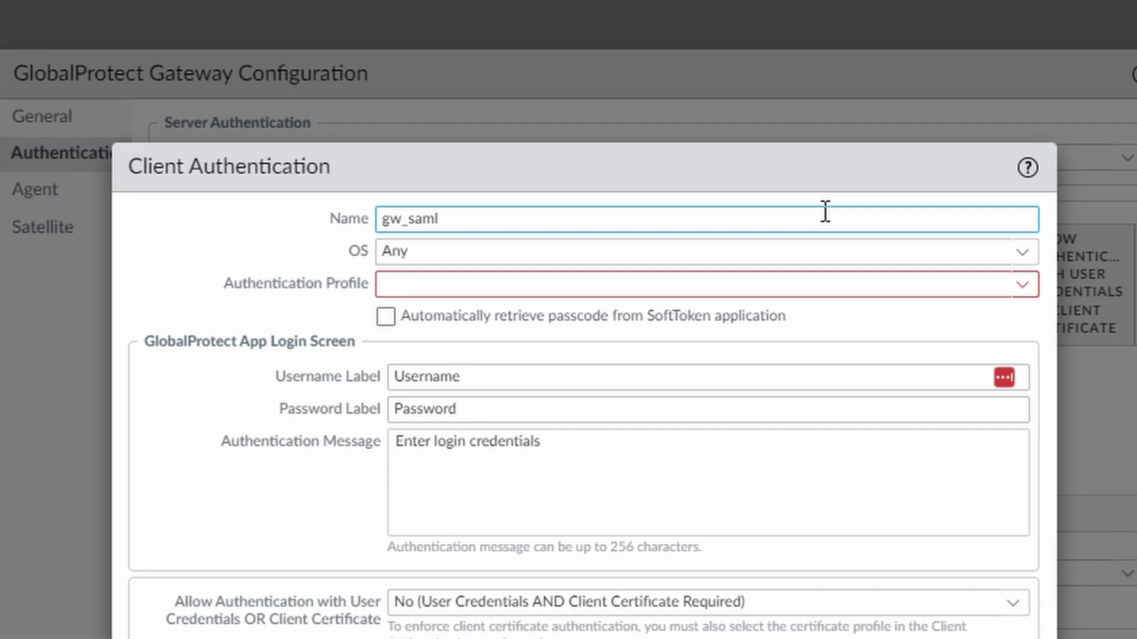
pyautogui.click(1025, 285)
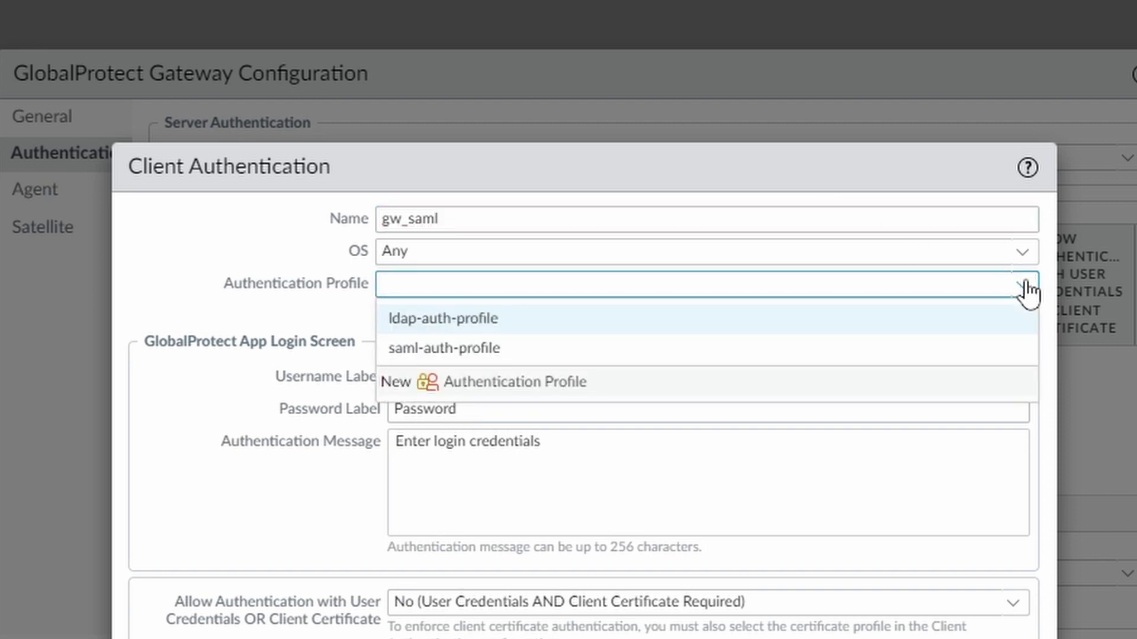
pyautogui.click(506, 355)
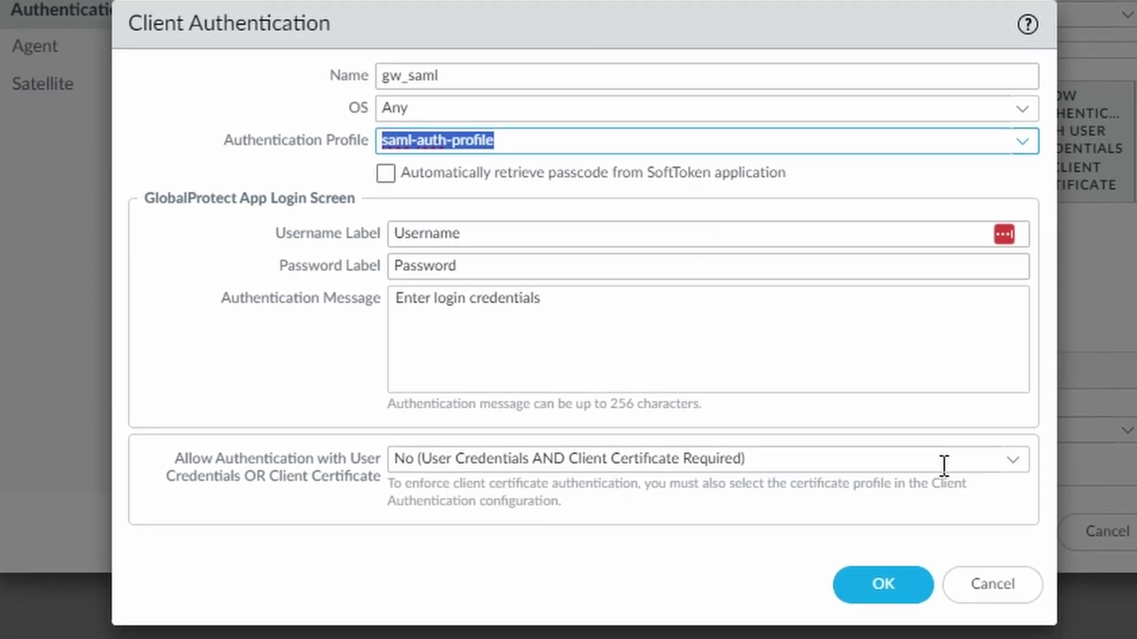
pyautogui.click(1010, 468)
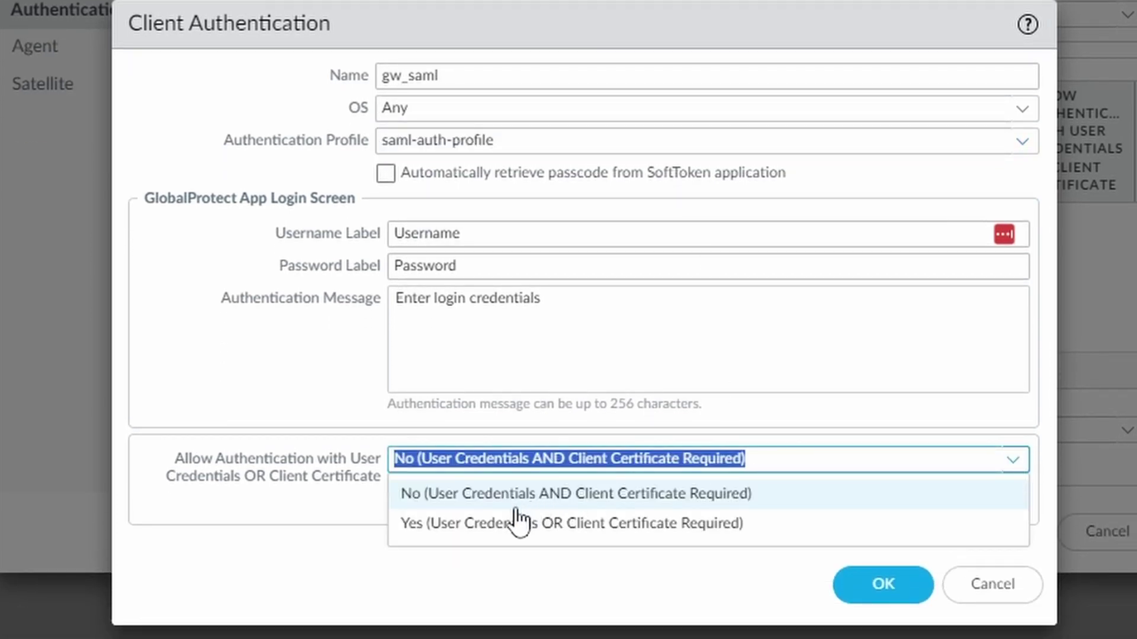
pyautogui.click(477, 523)
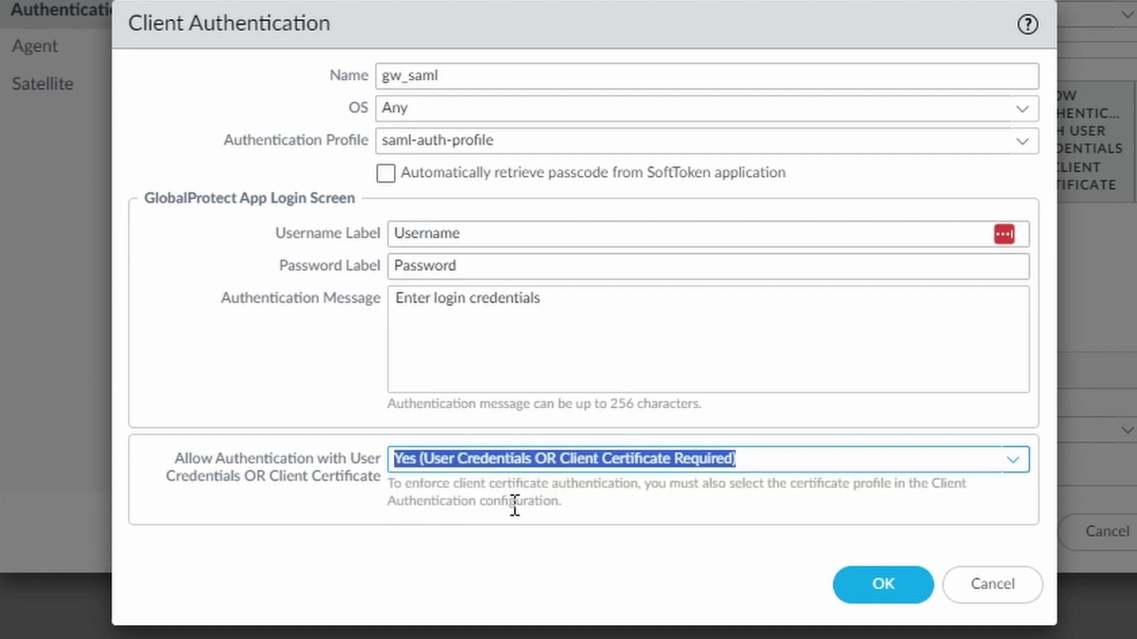
pyautogui.click(563, 551)
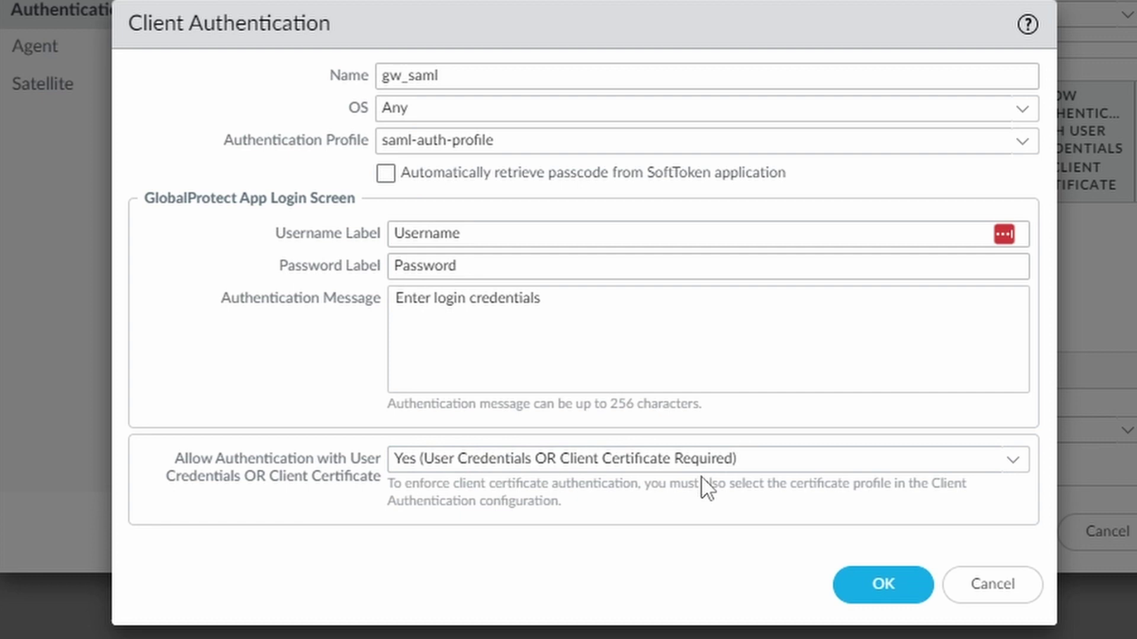
# - Save the gw_saml entry, then try tunnel mode with a tunnel interface and IPSec off
pyautogui.click(875, 589)
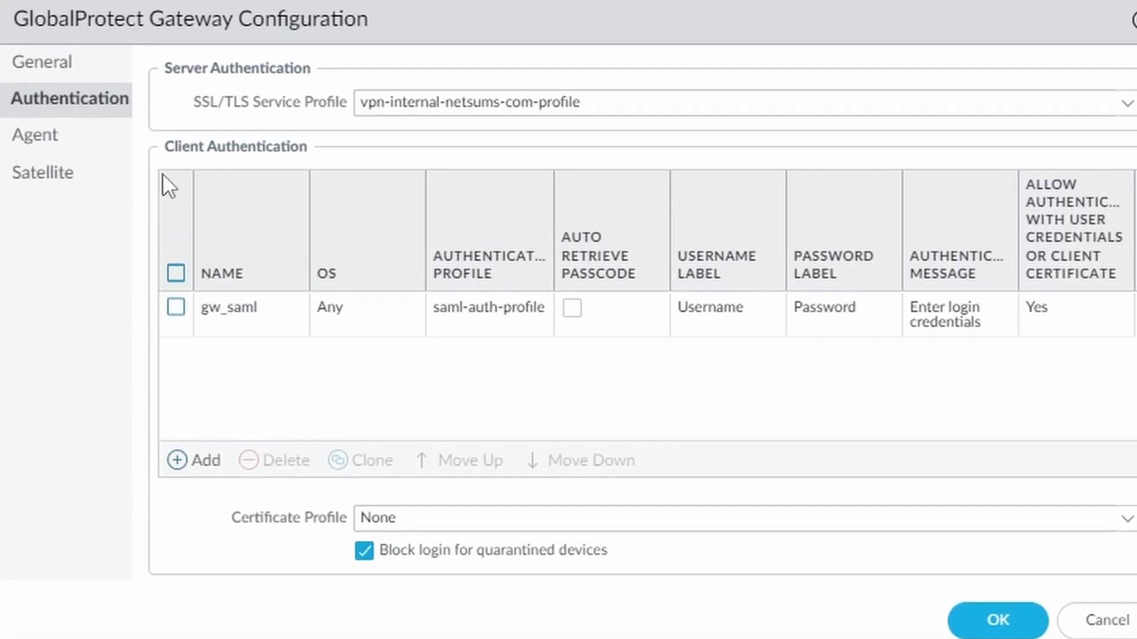
pyautogui.click(75, 142)
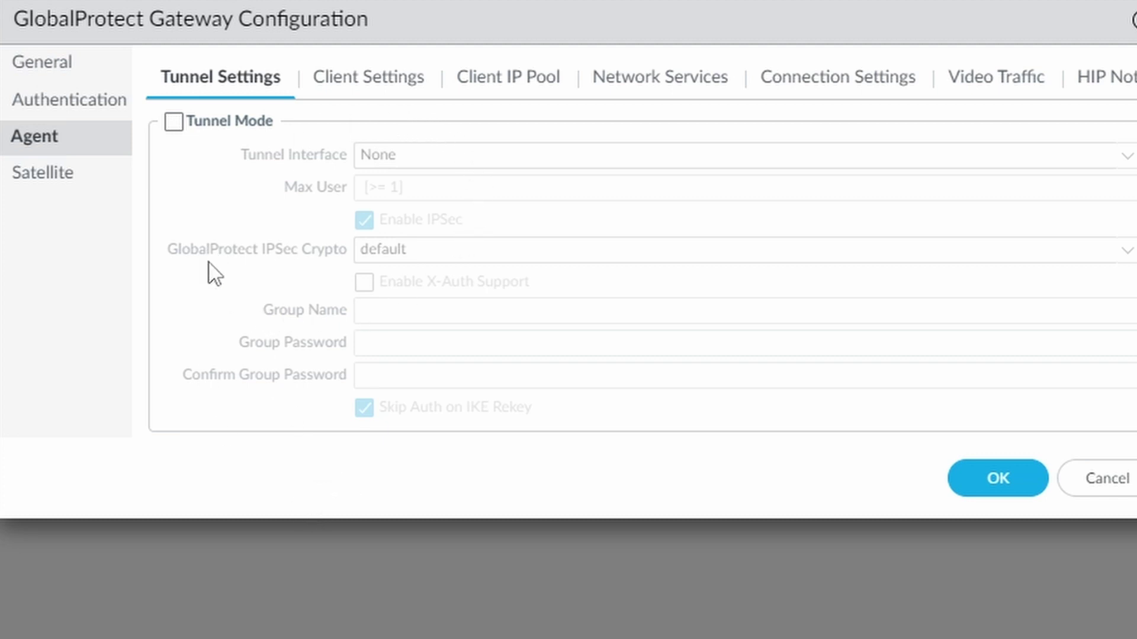
pyautogui.click(173, 121)
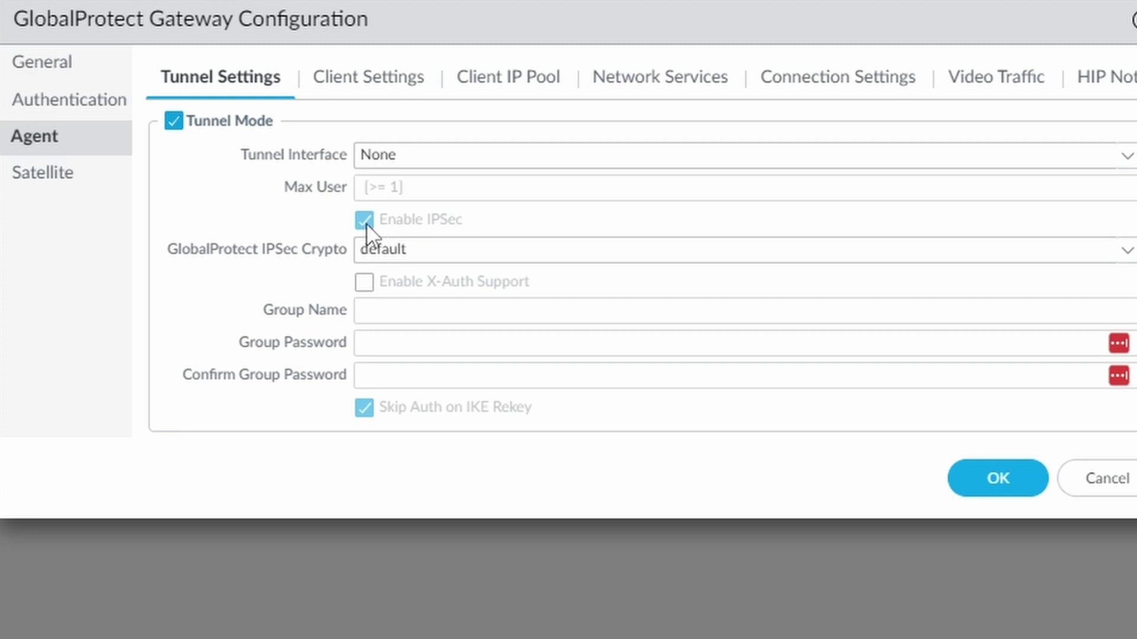
pyautogui.click(1093, 159)
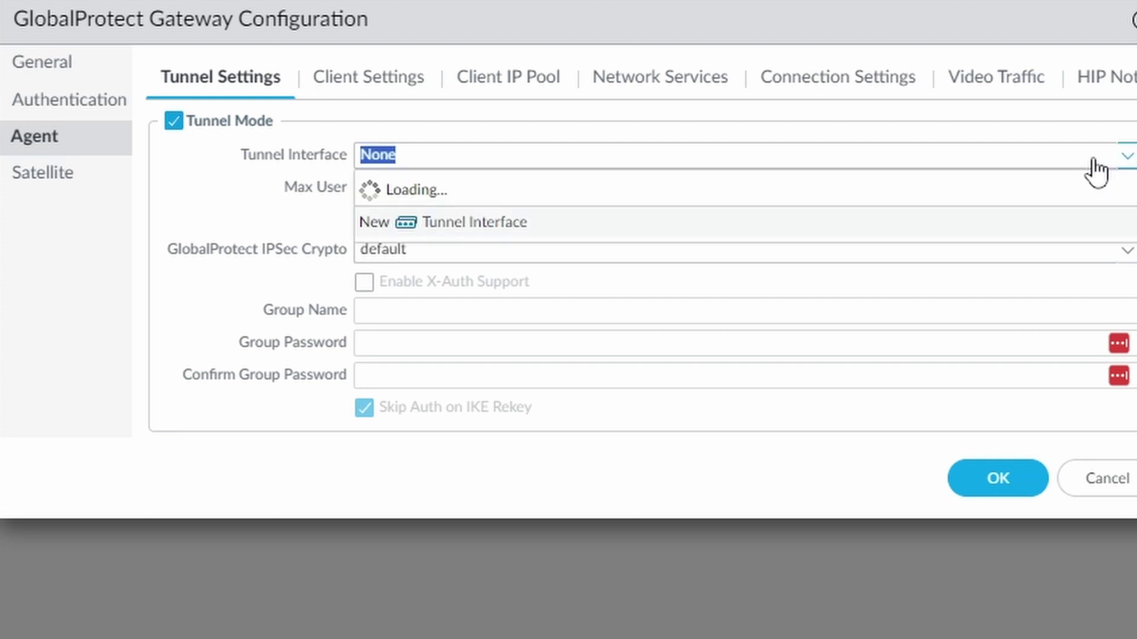
pyautogui.click(441, 220)
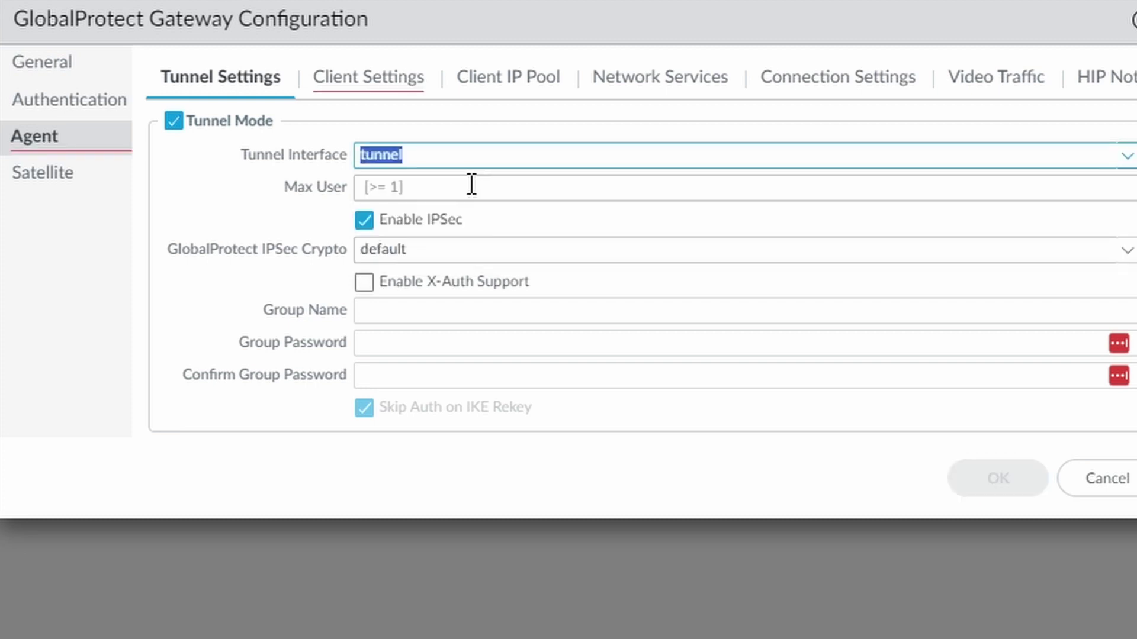
pyautogui.click(364, 221)
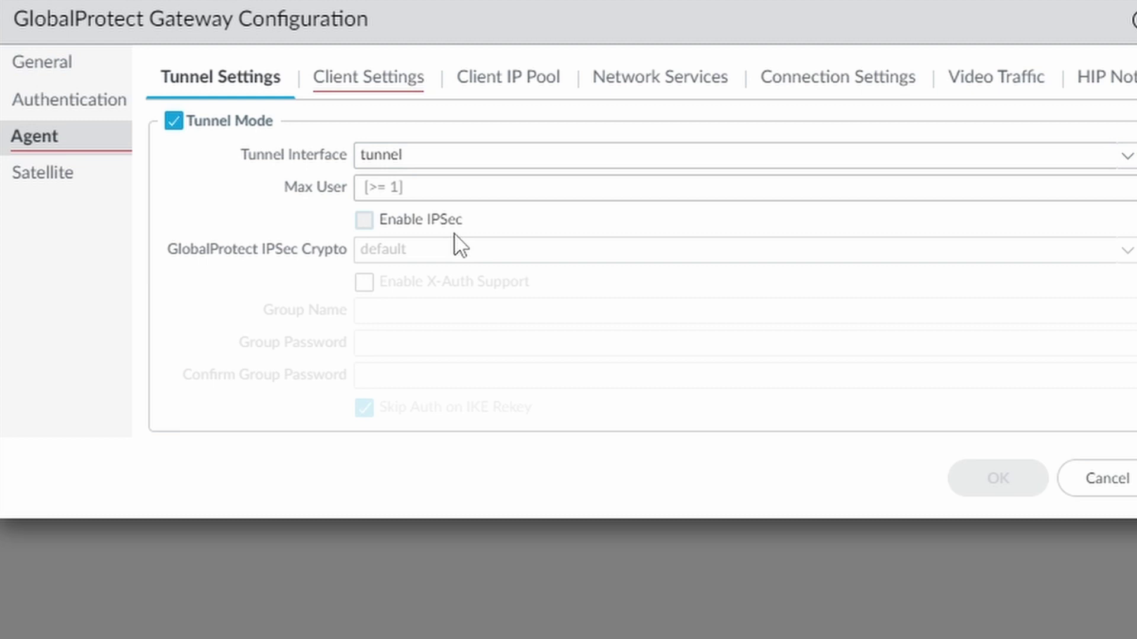
# - Set the tunnel interface to None, turn tunnel mode off, and save the gateway
pyautogui.click(173, 128)
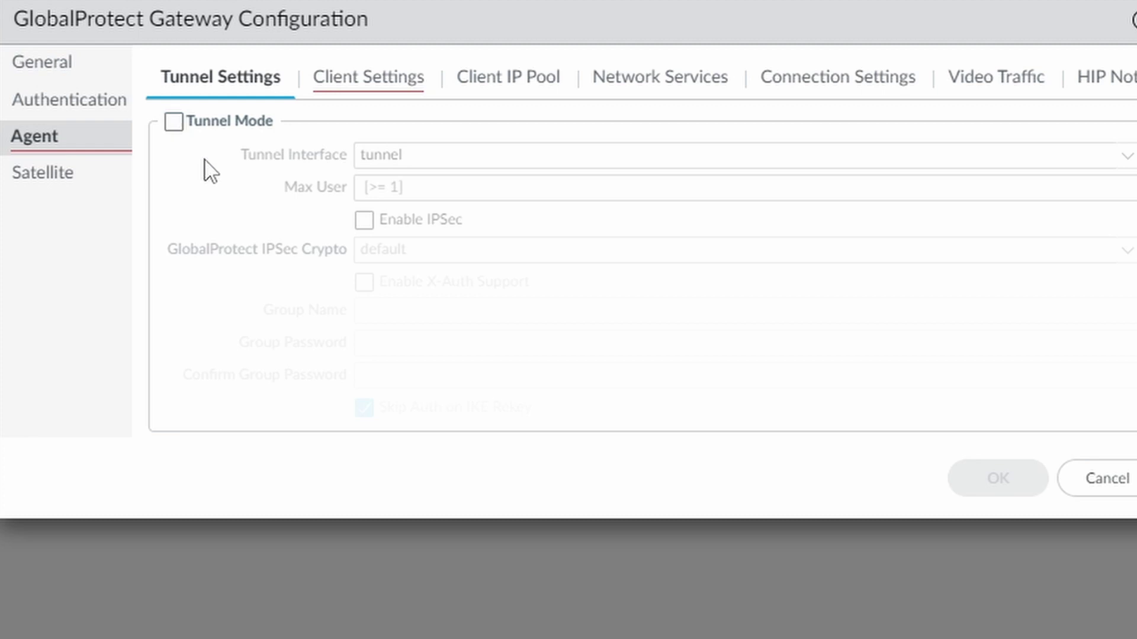
pyautogui.click(175, 125)
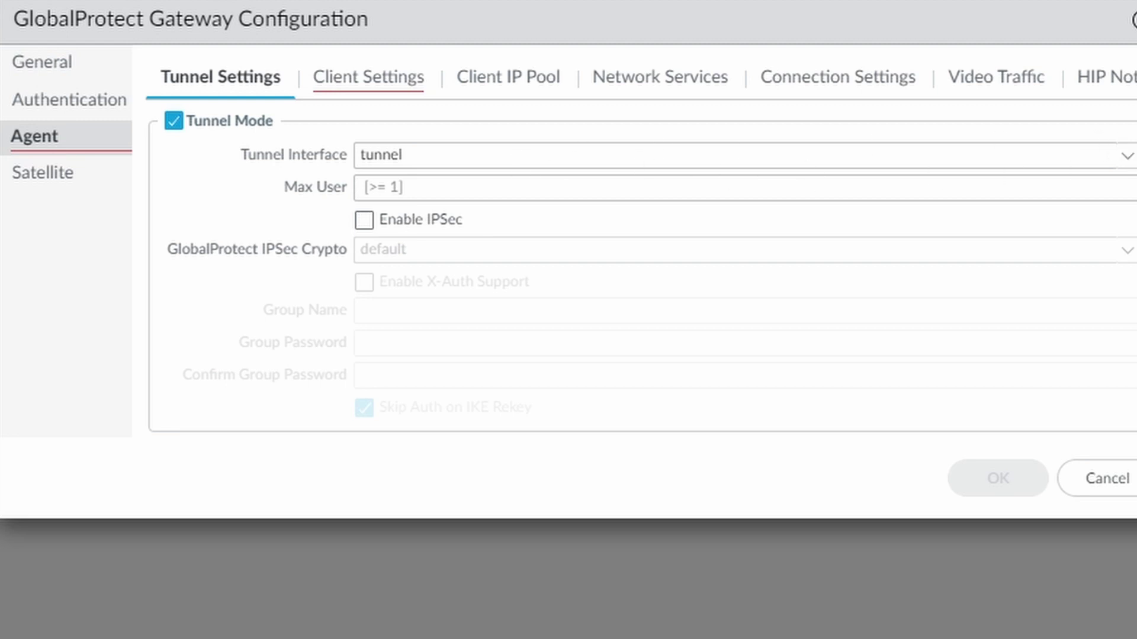
pyautogui.click(1125, 155)
pyautogui.click(495, 199)
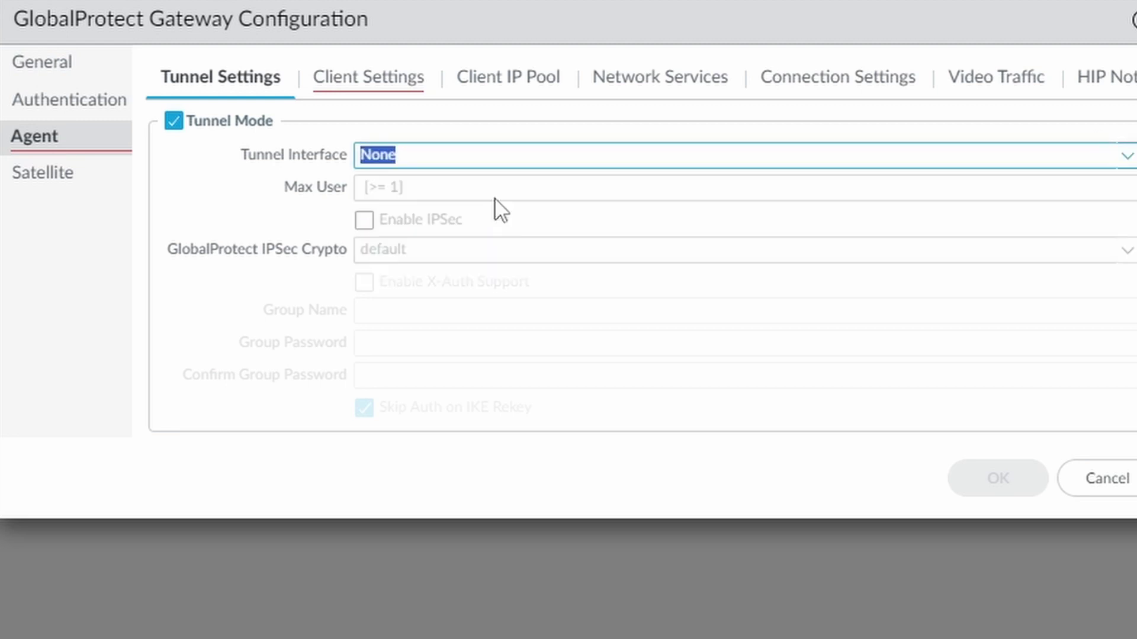
pyautogui.click(172, 122)
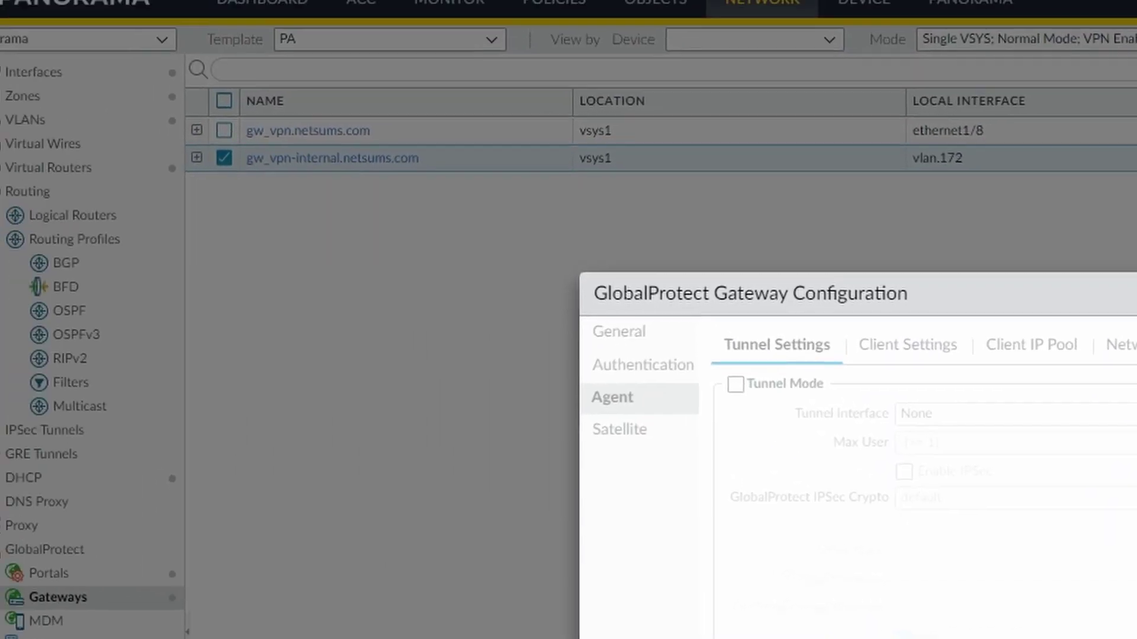
pyautogui.click(1030, 494)
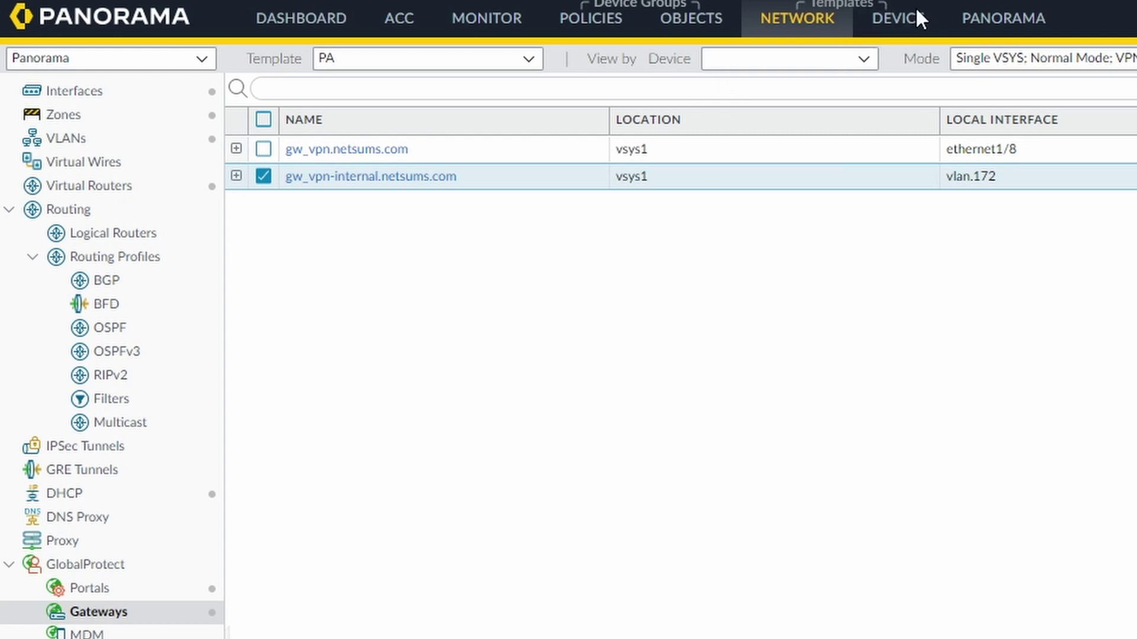
# - Check the Okta-SAML identity provider profile unchanged, then commit and push to the devices
pyautogui.click(903, 25)
pyautogui.scroll(-10, 208, 598)
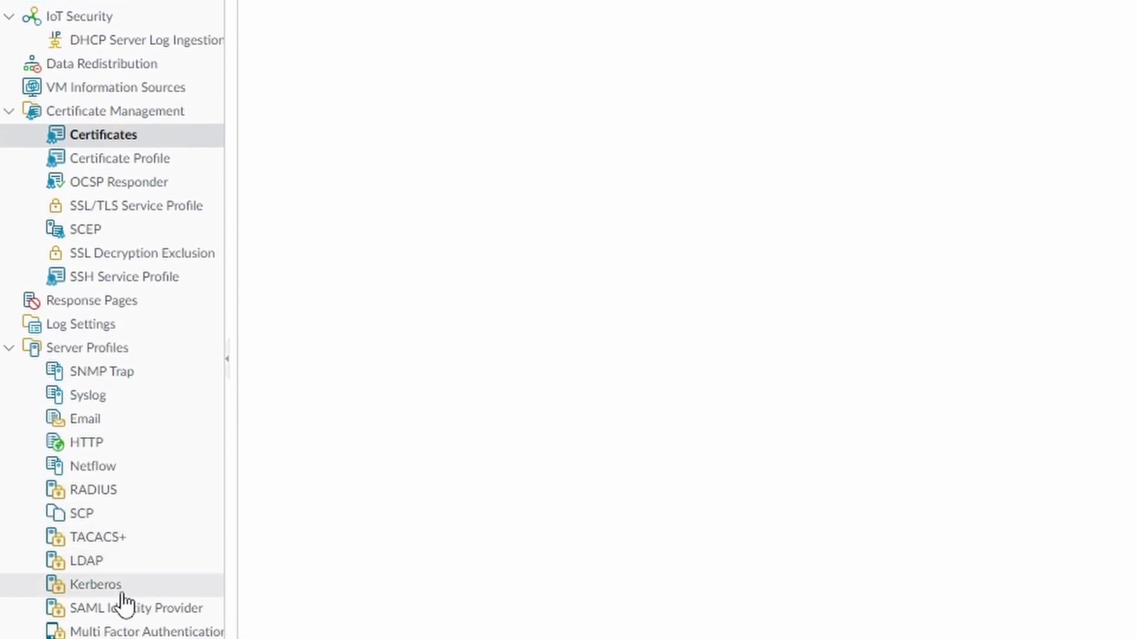
pyautogui.scroll(2, 474, 260)
pyautogui.scroll(2, 406, 133)
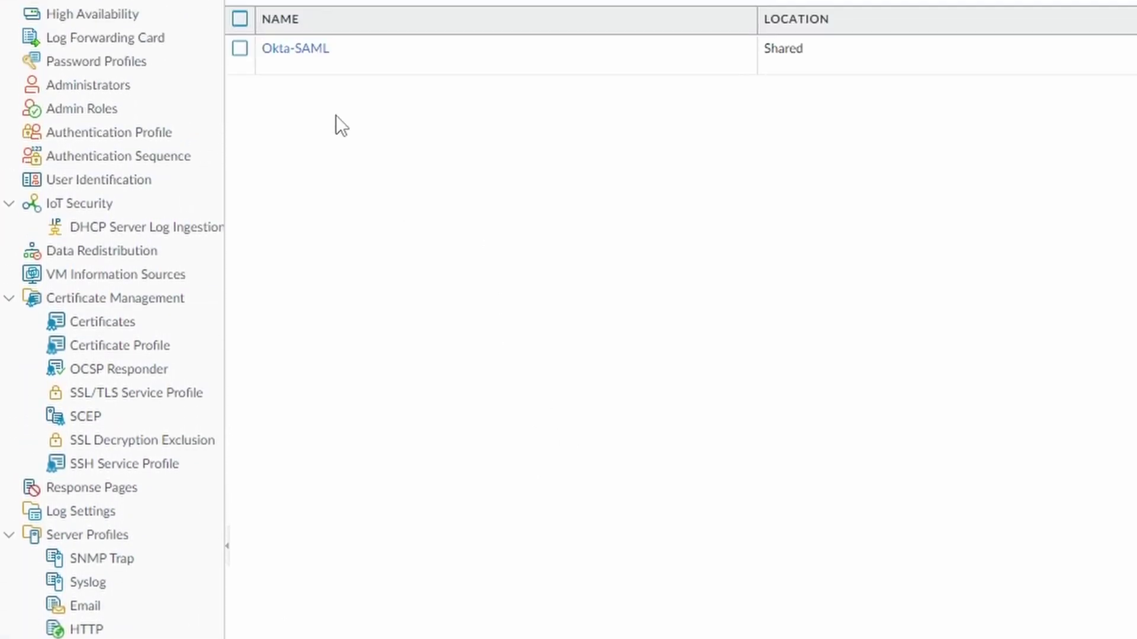
pyautogui.click(298, 50)
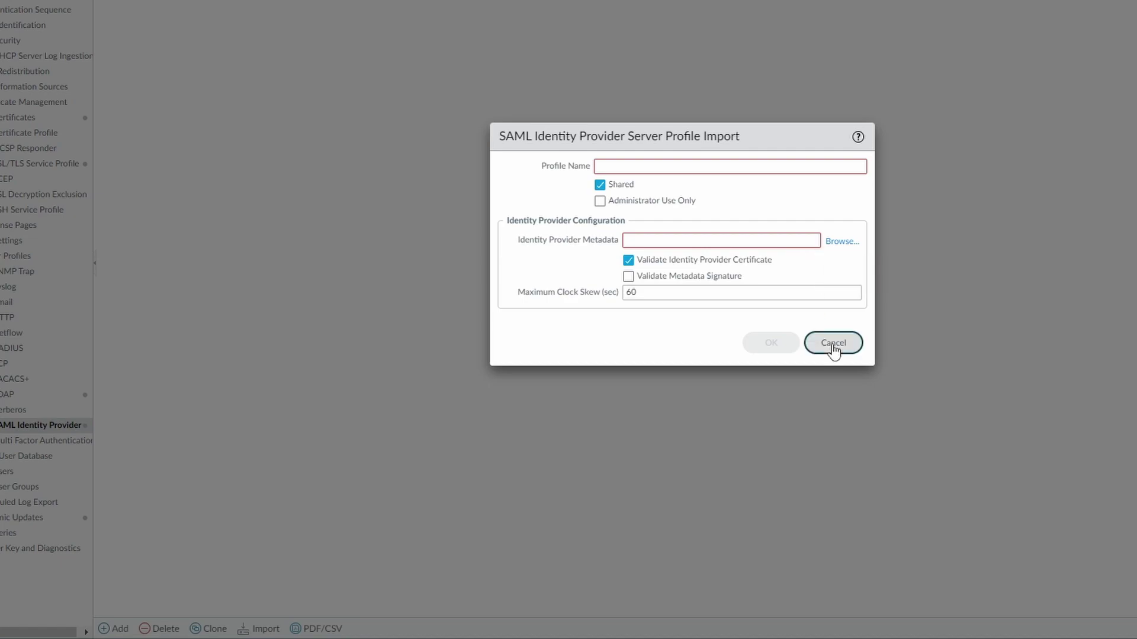
pyautogui.click(833, 344)
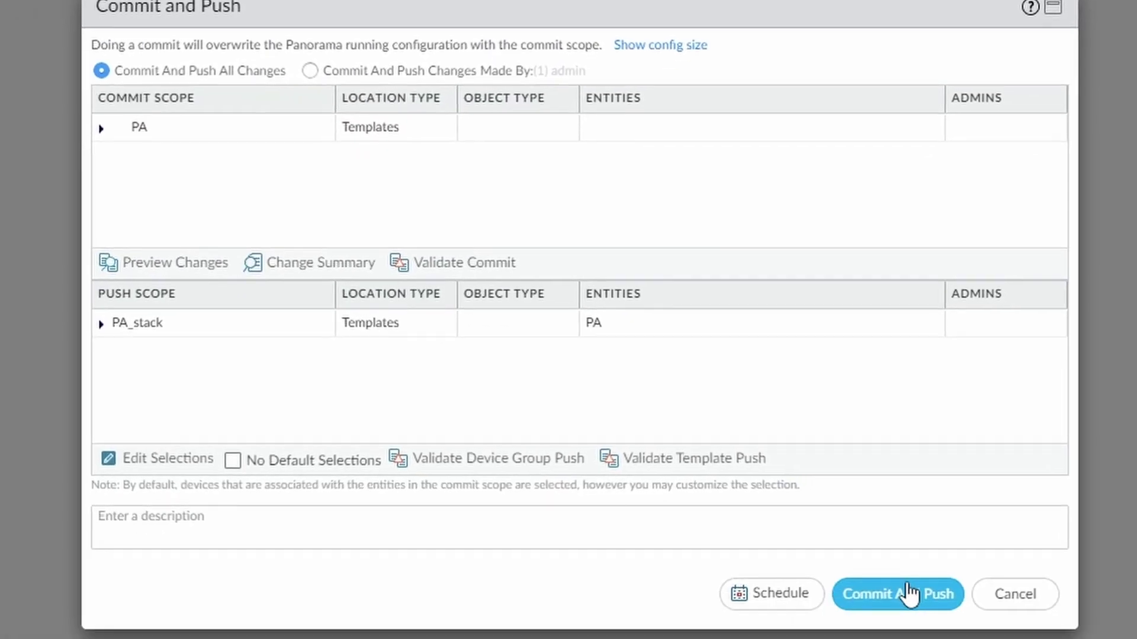
pyautogui.click(894, 598)
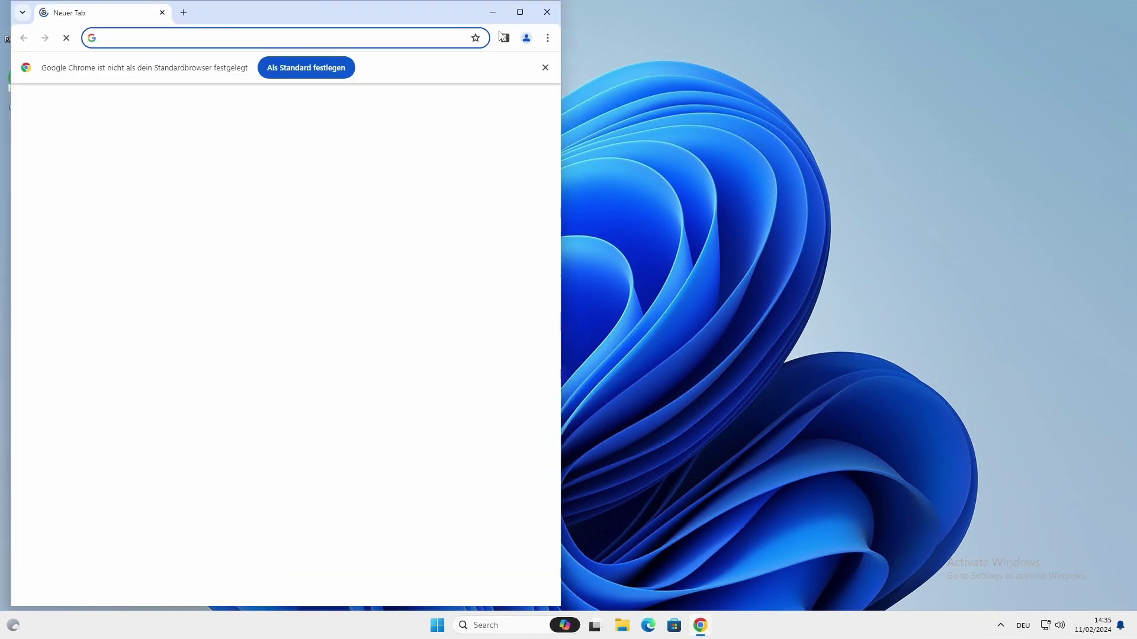
pyautogui.click(520, 12)
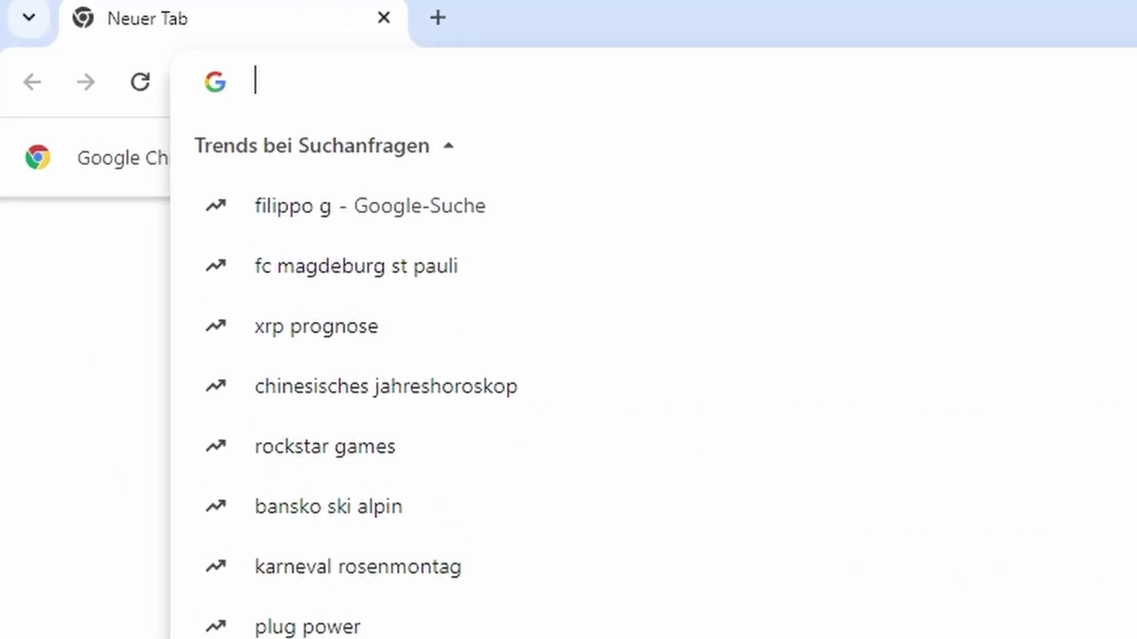
pyautogui.write('htttps')
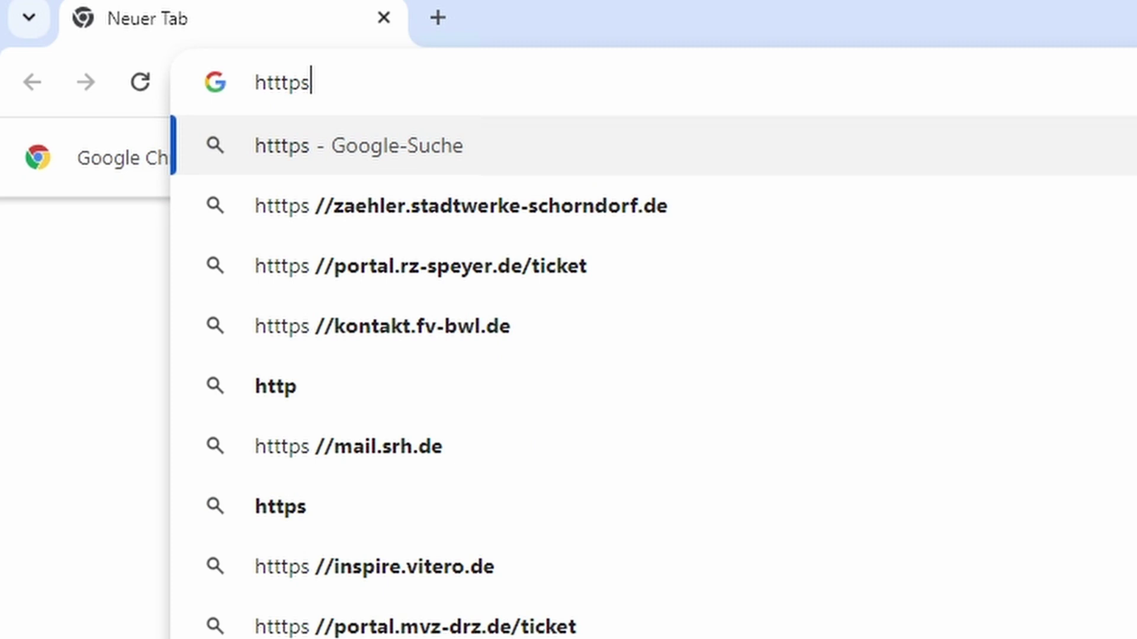
pyautogui.press('BackSpace')
pyautogui.press('BackSpace')
pyautogui.press('BackSpace')
pyautogui.write('ps')
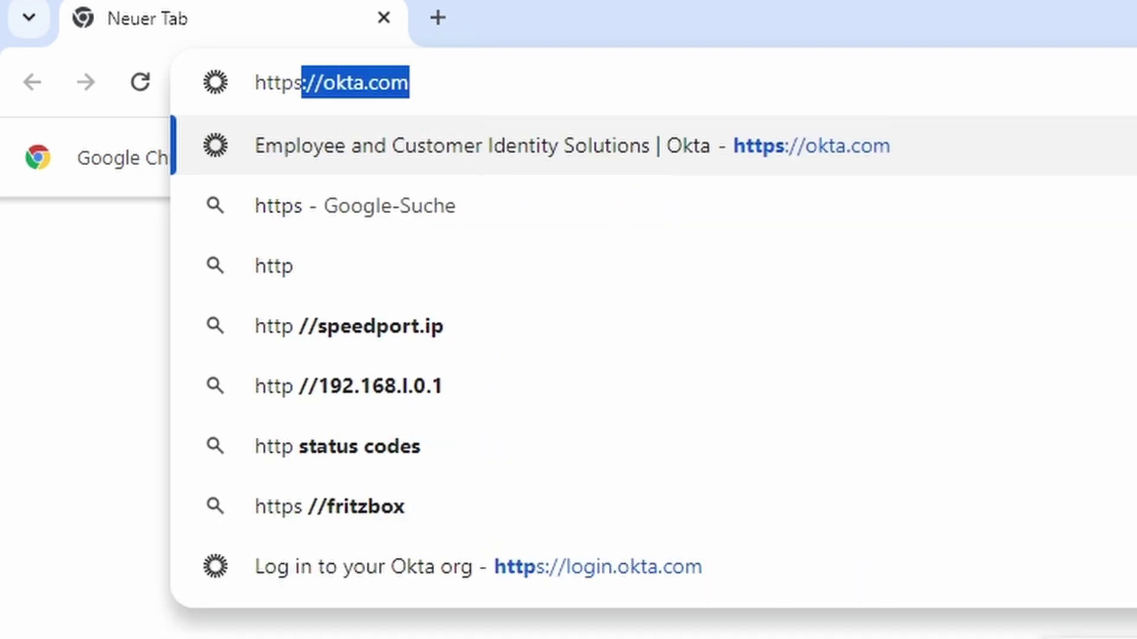
pyautogui.write('://vp')
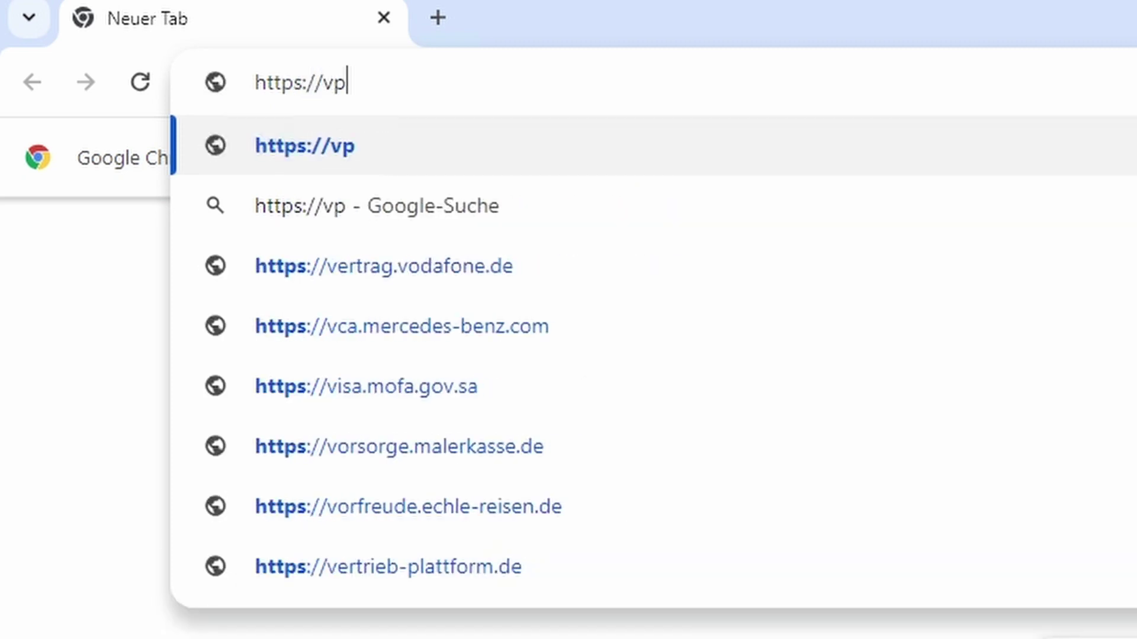
pyautogui.write('n.netsums.com')
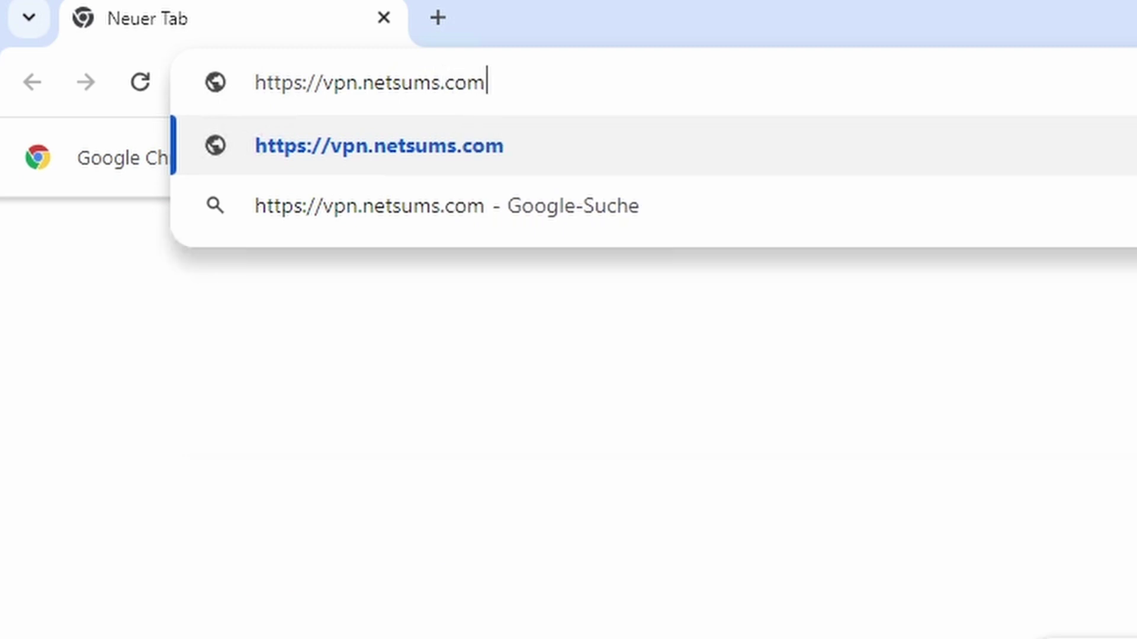
pyautogui.press('Return')
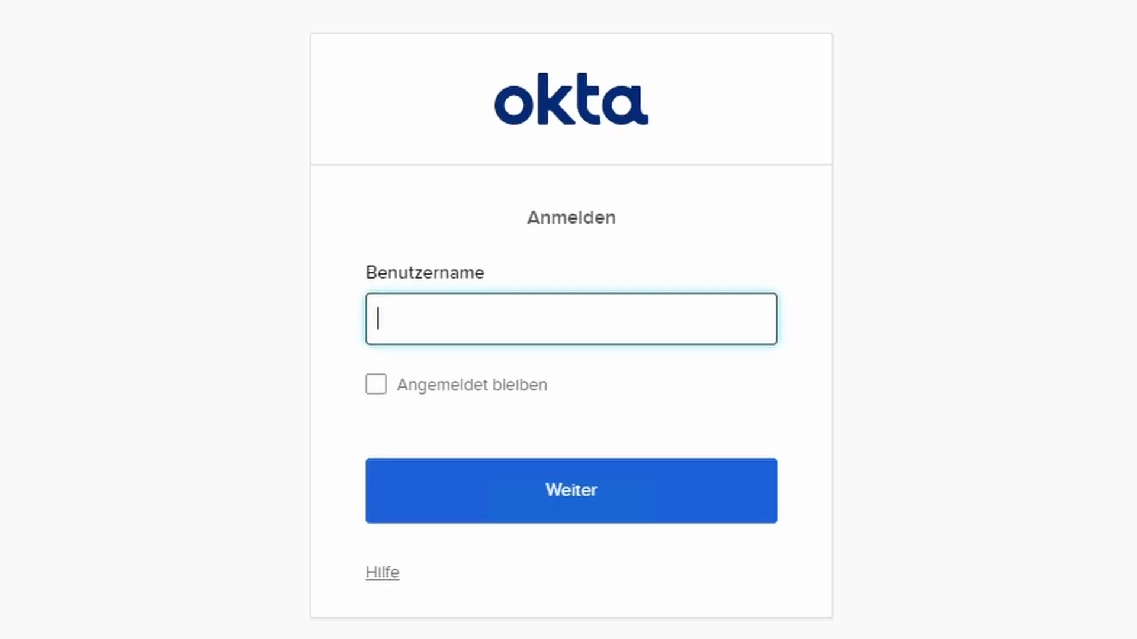
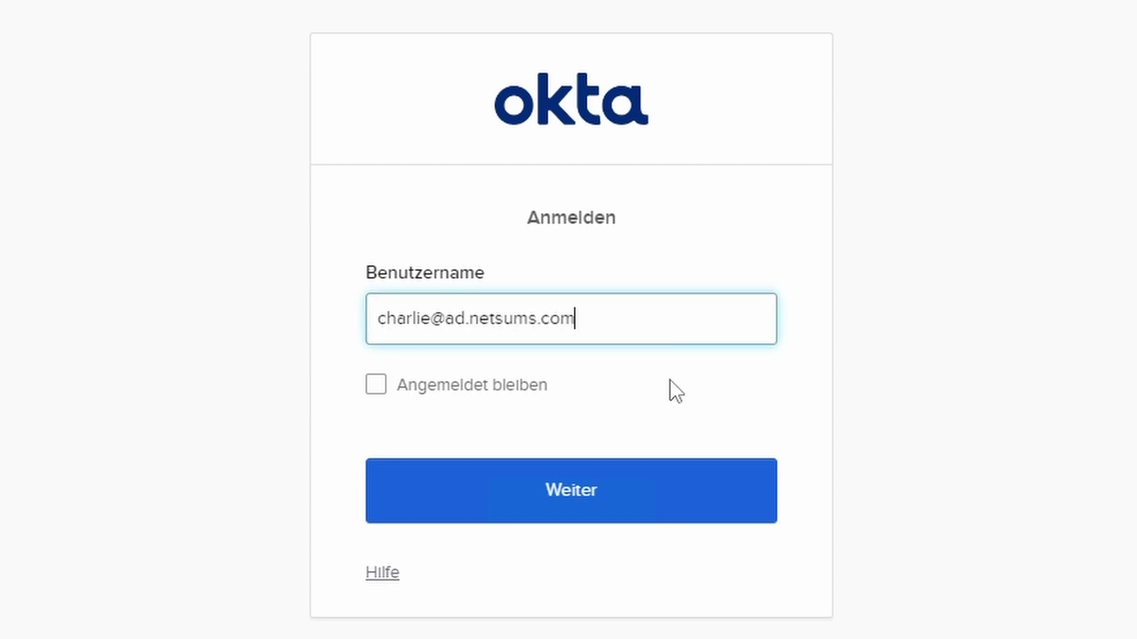
pyautogui.click(580, 490)
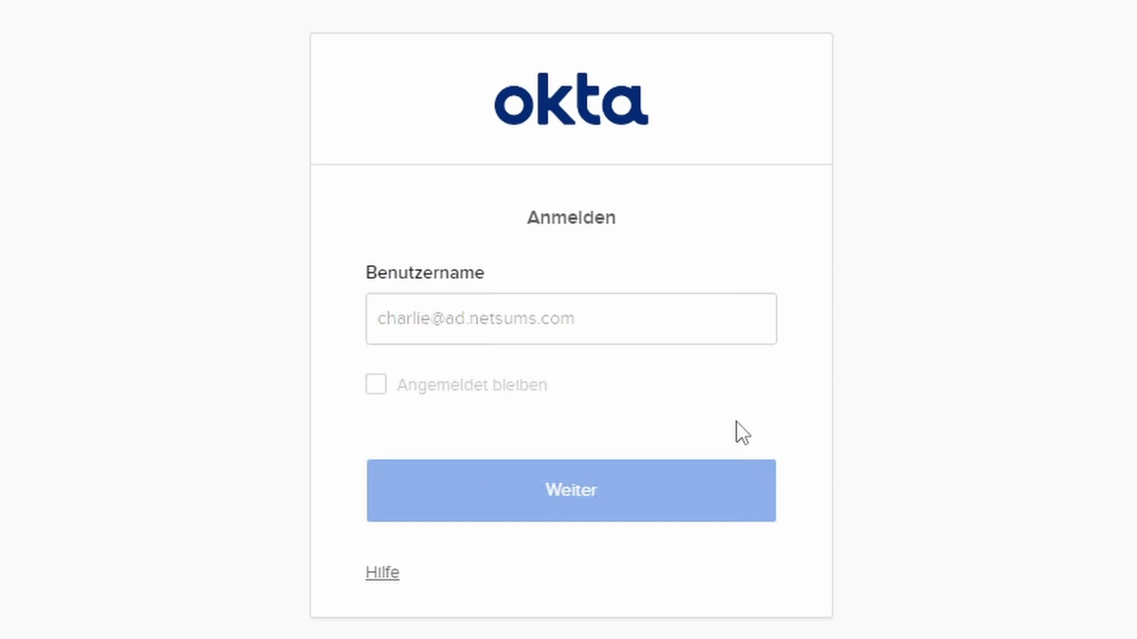
pyautogui.click(752, 537)
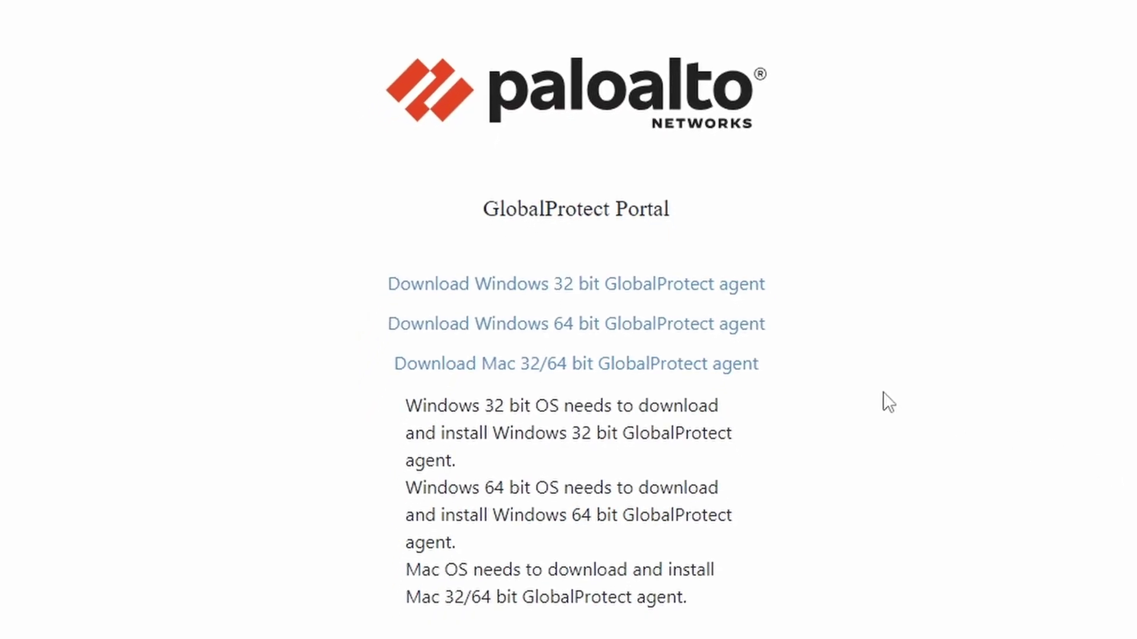
# - Download the Windows 64-bit agent and run GlobalProtect64.msi with default wizard settings
pyautogui.click(615, 336)
pyautogui.click(994, 27)
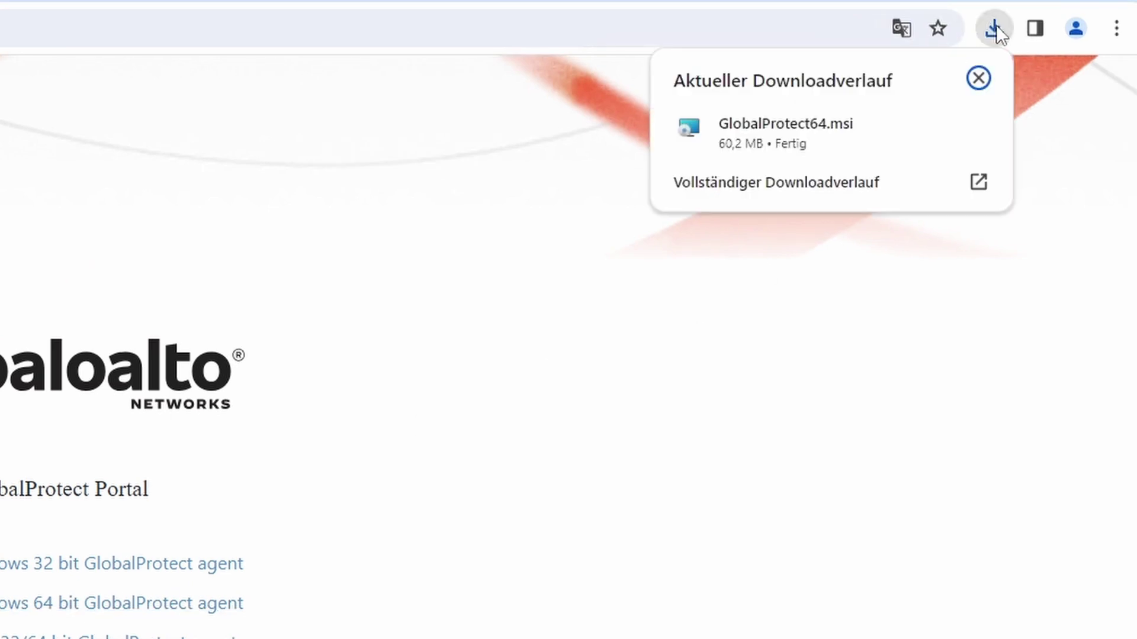
pyautogui.click(766, 129)
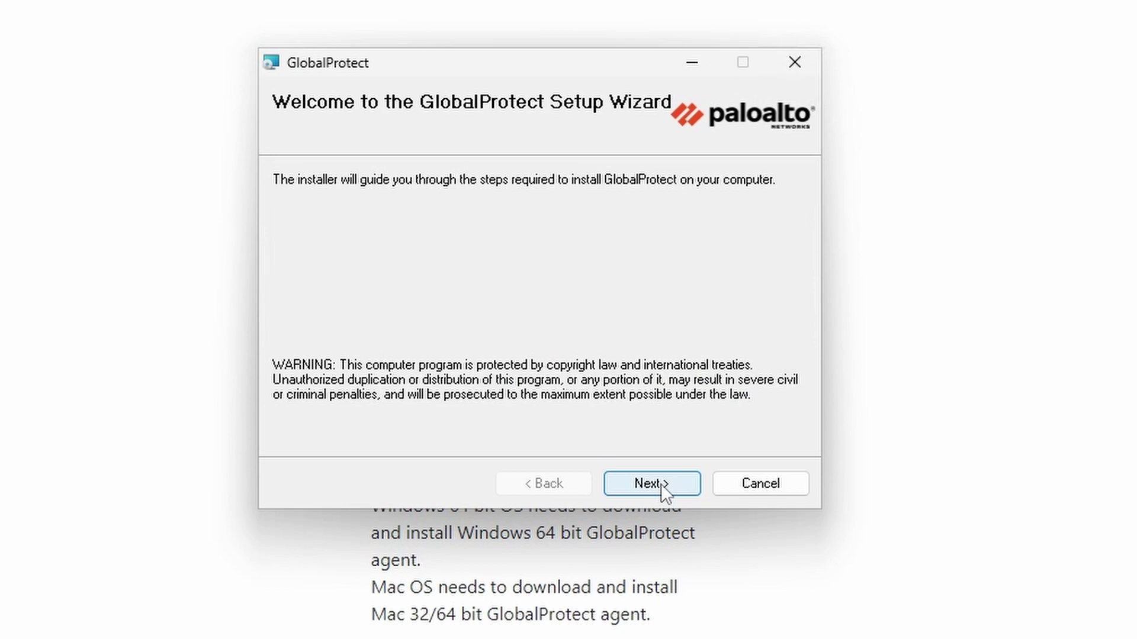
pyautogui.click(660, 484)
pyautogui.click(661, 484)
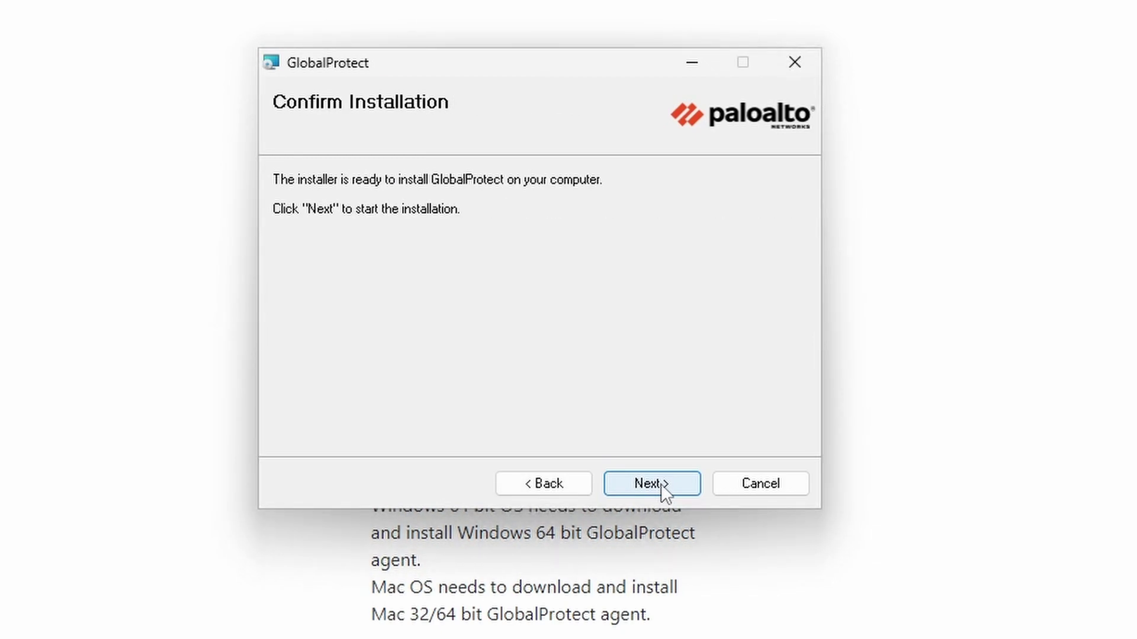
pyautogui.click(661, 484)
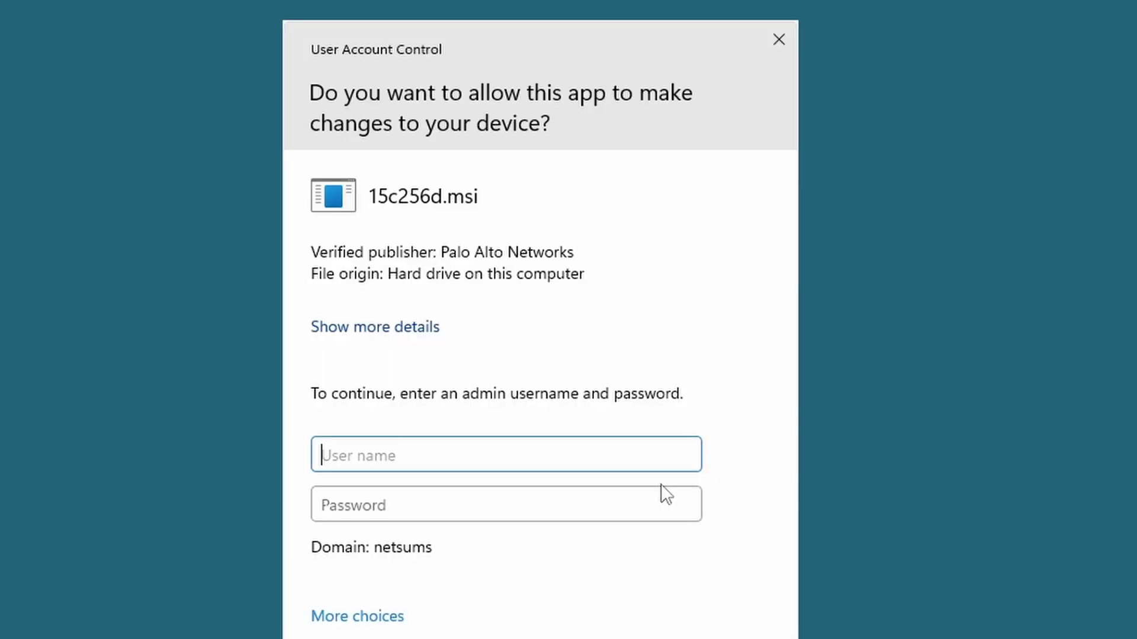
# - Approve the installation with the administrator account and its password
pyautogui.write('administrator')
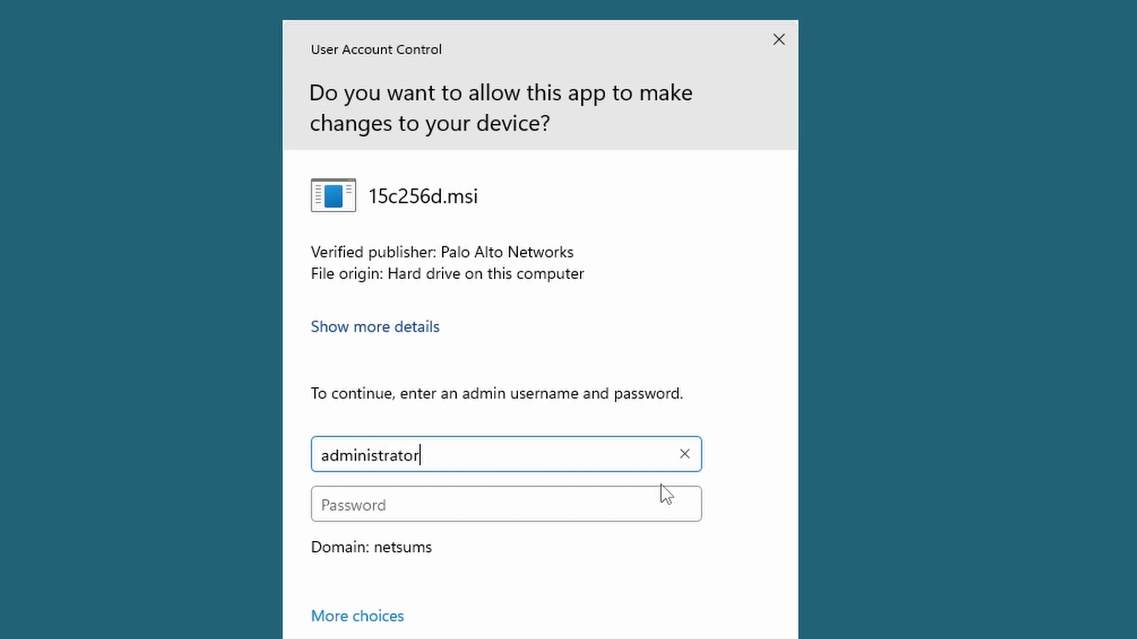
pyautogui.press('Tab')
pyautogui.write('********')
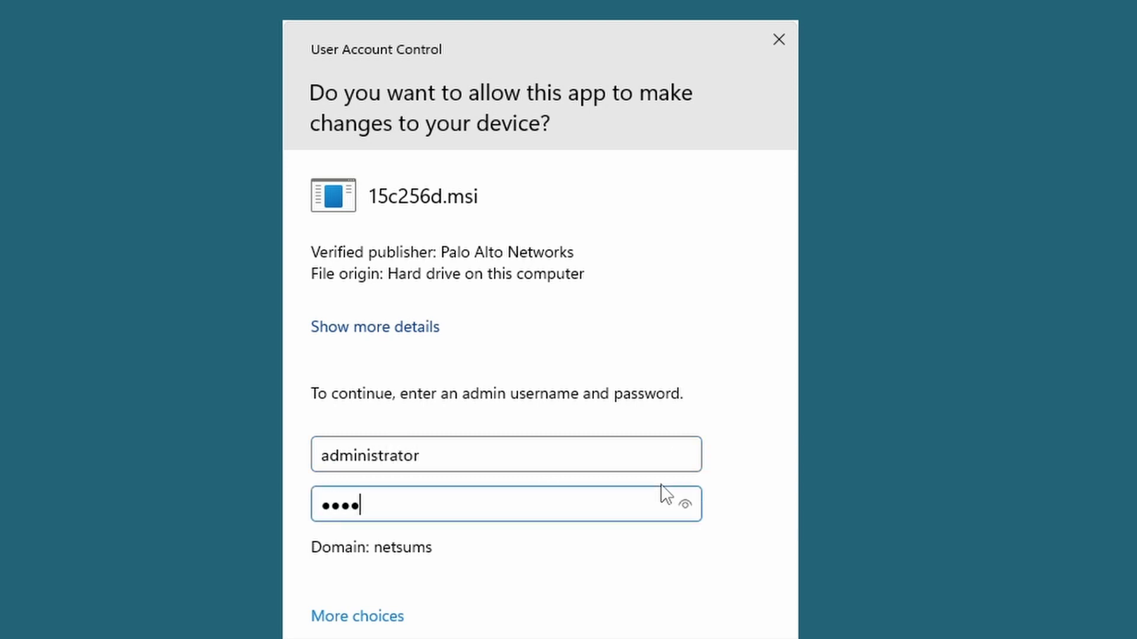
pyautogui.press('Return')
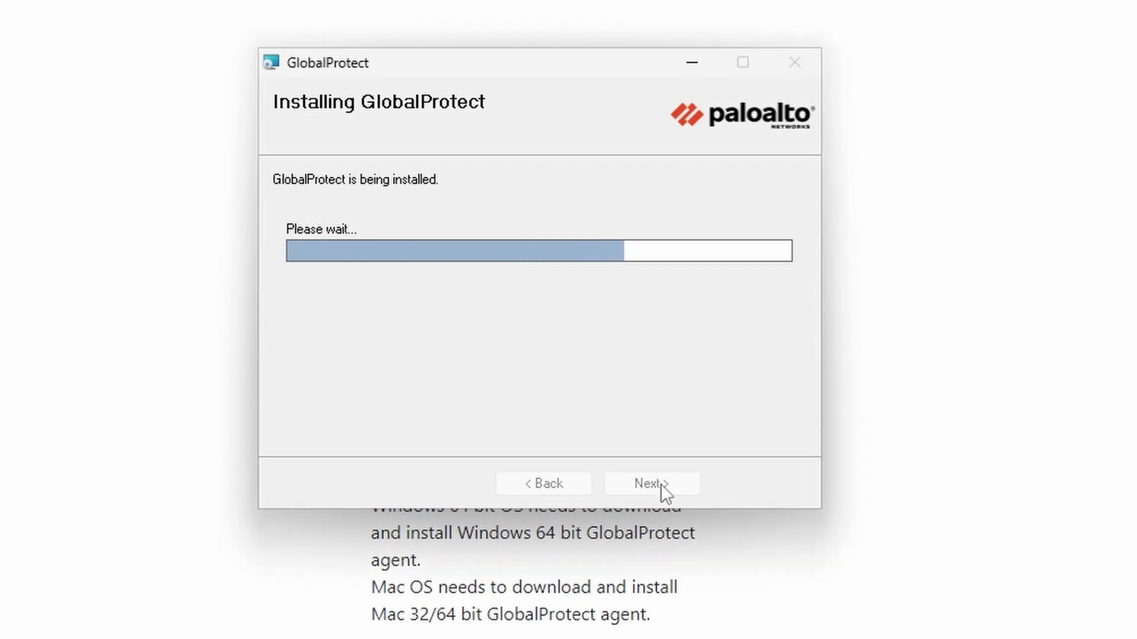
# - Close the installer, set the GlobalProtect portal to vpn.netsums.com, connect, and continue Okta sign-in
pyautogui.click(661, 484)
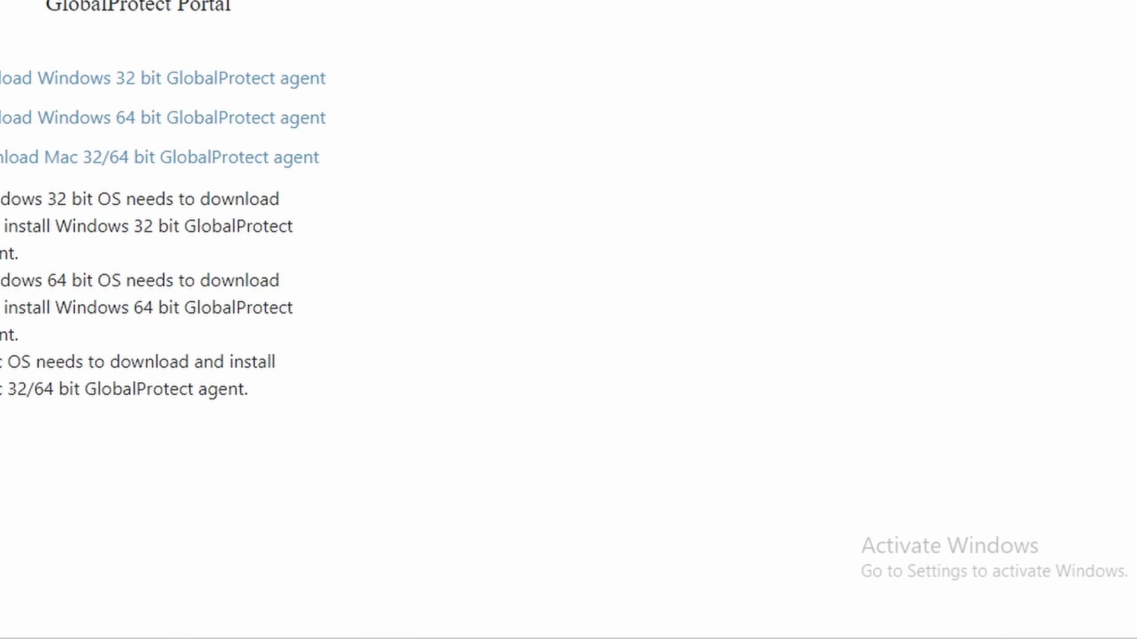
pyautogui.click(882, 620)
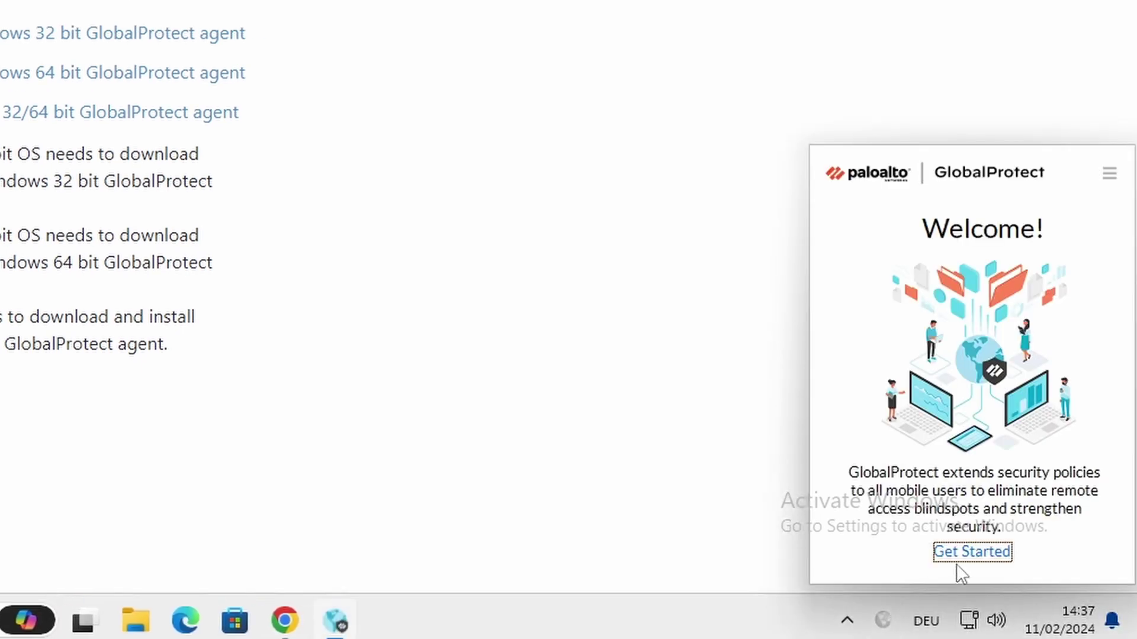
pyautogui.click(971, 552)
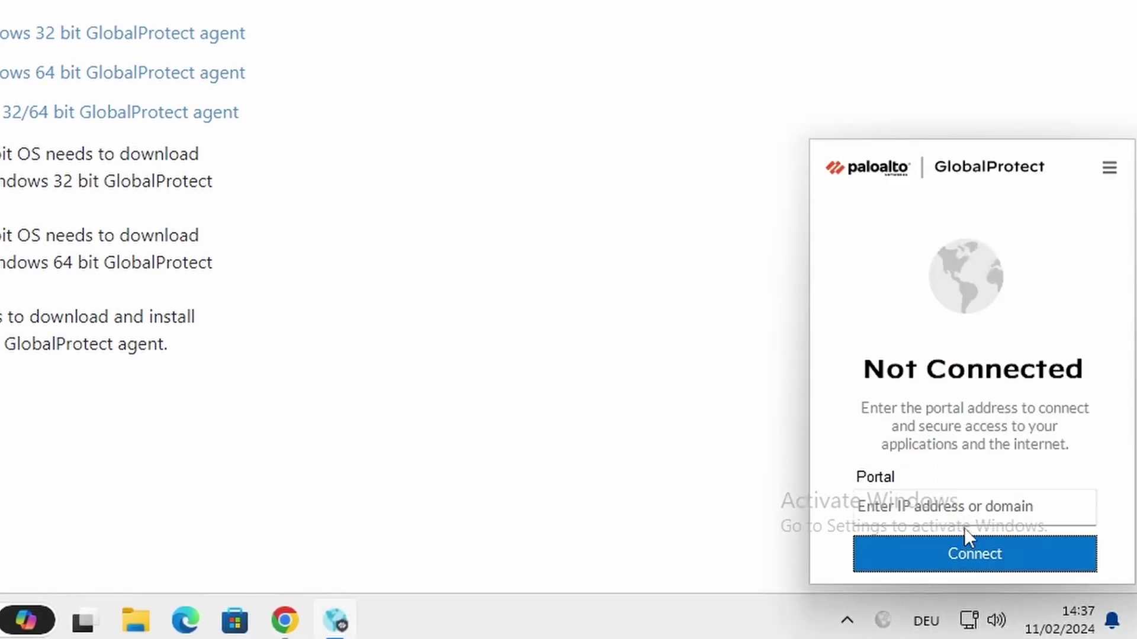
pyautogui.click(965, 512)
pyautogui.write('vp')
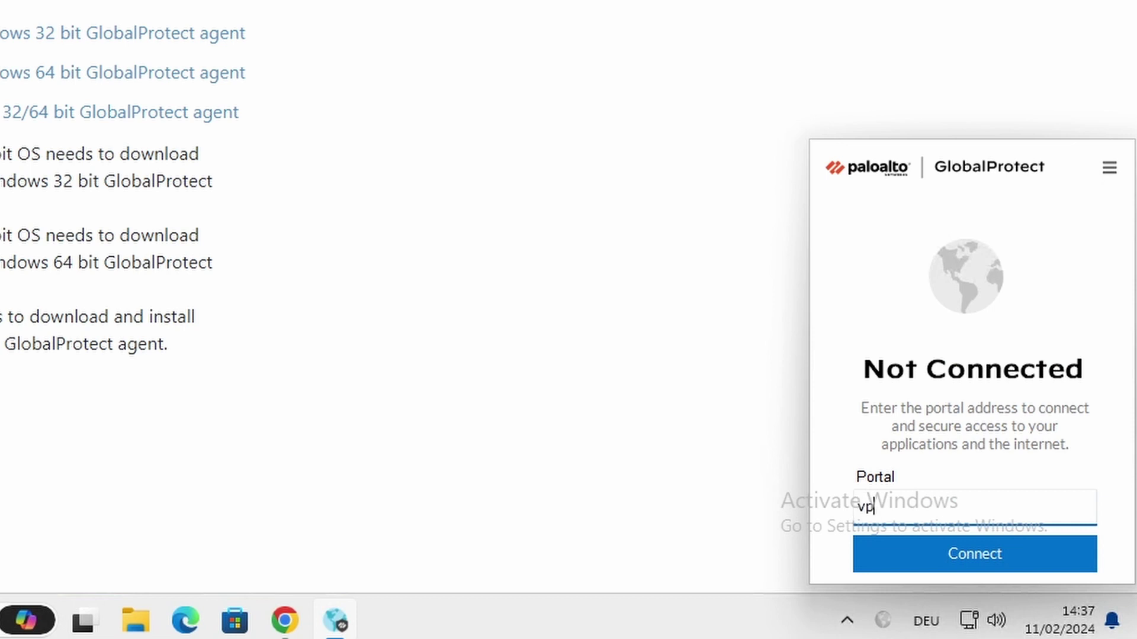
pyautogui.write('n.netsums.com')
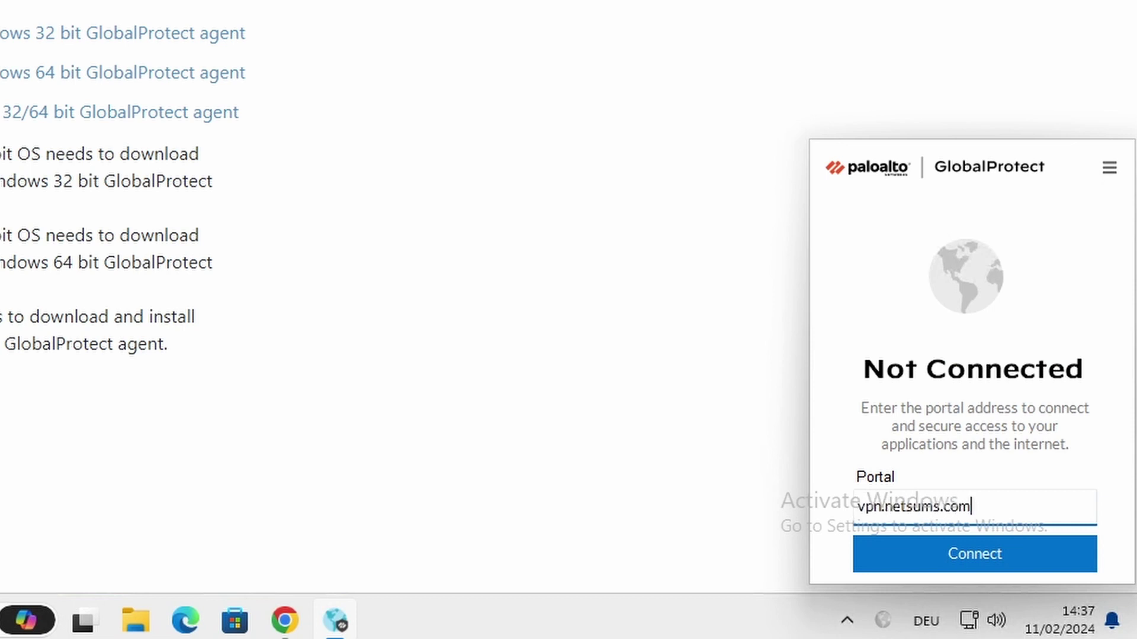
pyautogui.click(1007, 550)
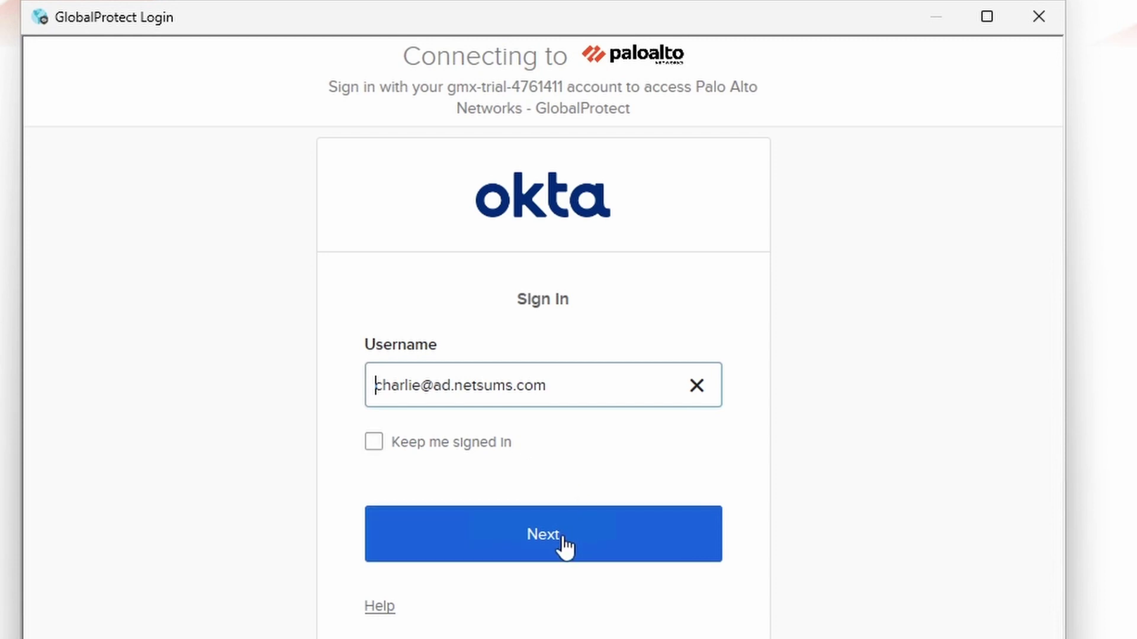
pyautogui.click(537, 542)
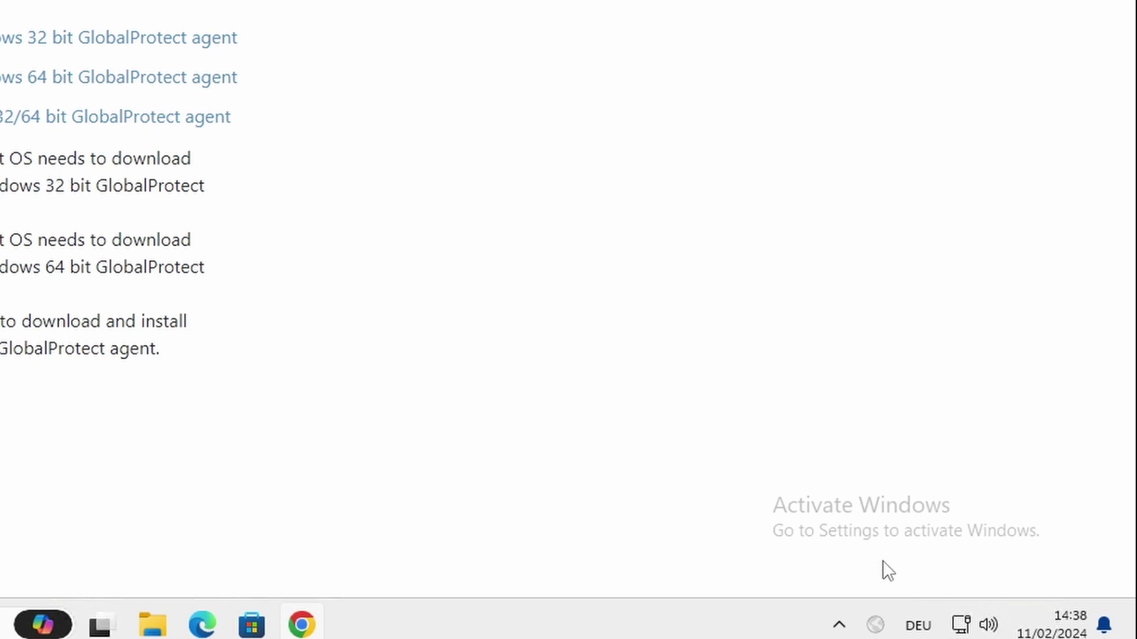
# - Open the GlobalProtect status panel to confirm it is connected via vpn.netsums.com
pyautogui.click(876, 625)
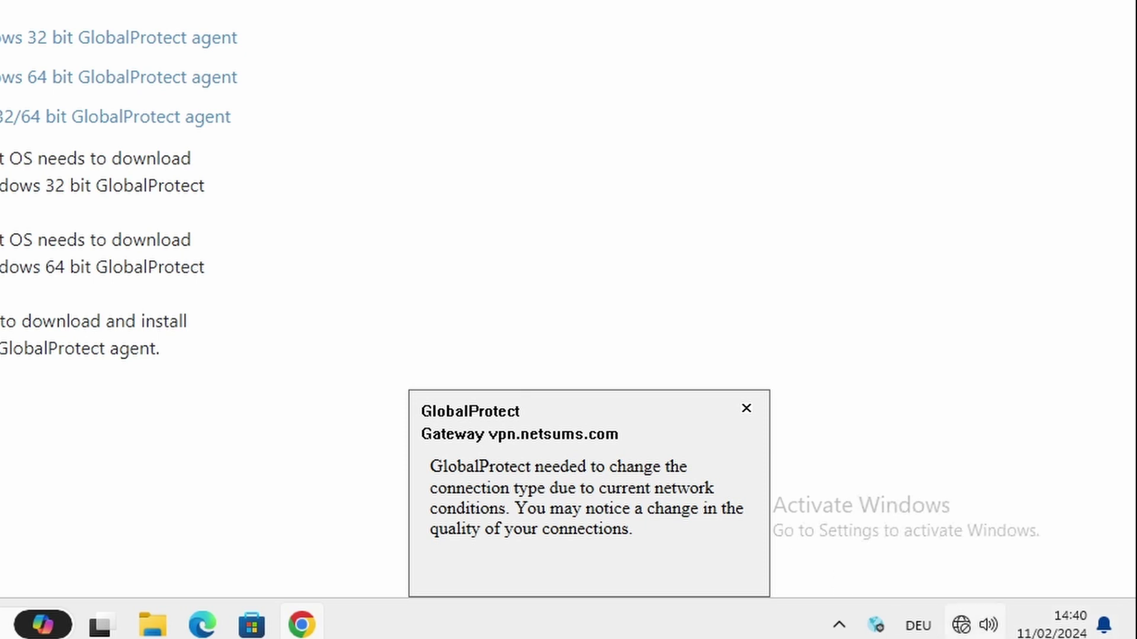
pyautogui.click(875, 624)
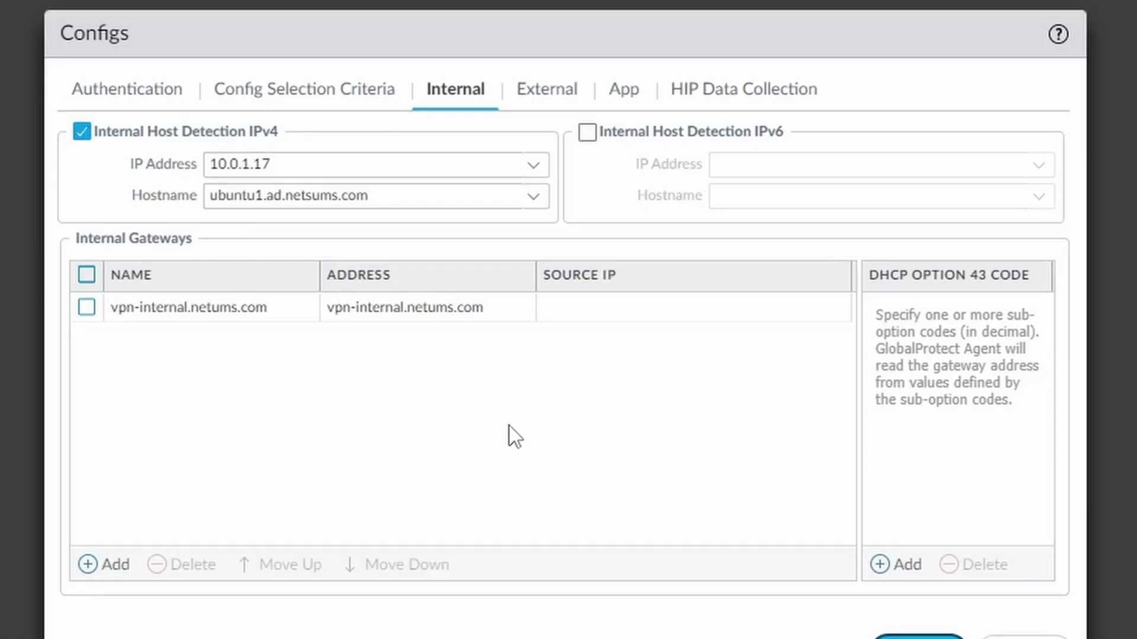
# - Delete 'ad.' from the host detection hostname so it reads ubuntu1.netsums.com
pyautogui.tripleClick(287, 196)
pyautogui.click(282, 199)
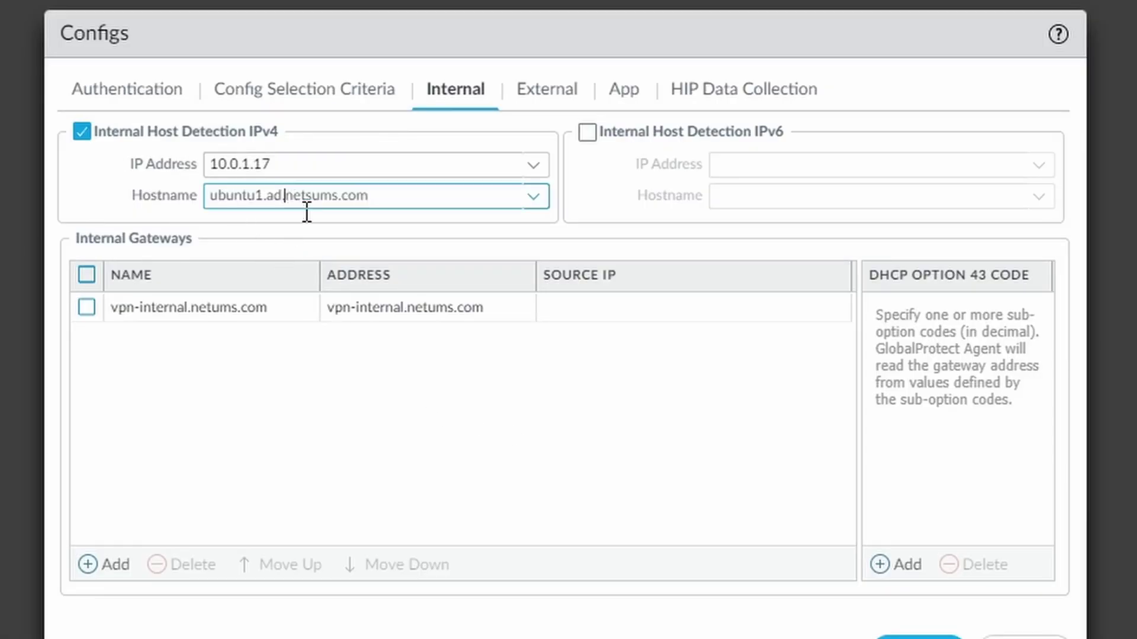
pyautogui.press('BackSpace')
pyautogui.press('BackSpace')
pyautogui.press('BackSpace')
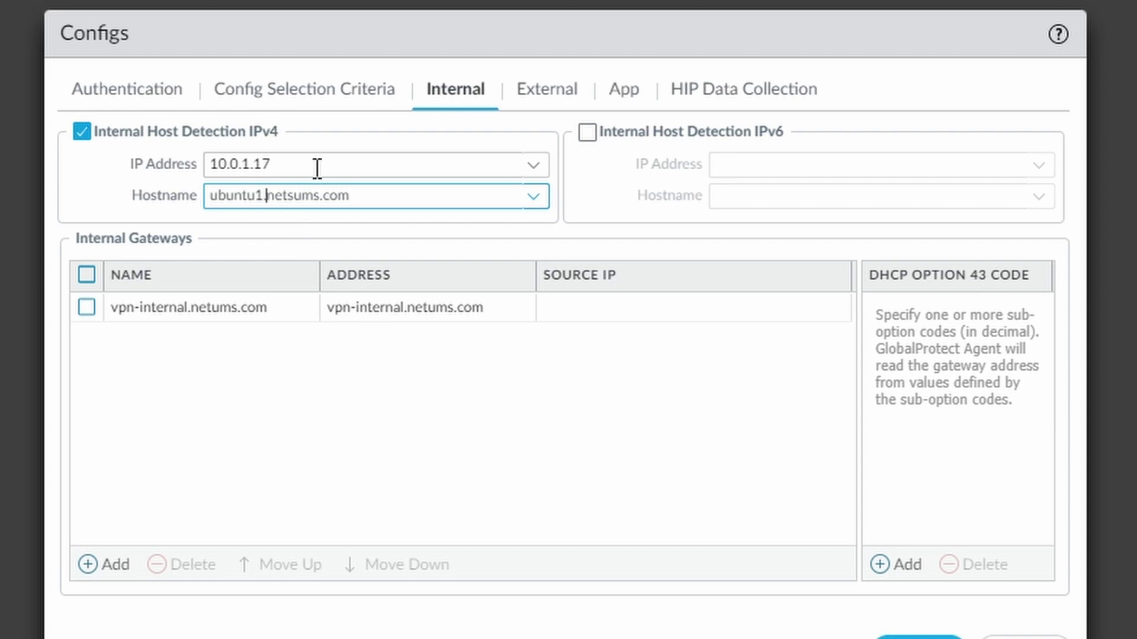
pyautogui.moveTo(363, 190); pyautogui.dragTo(183, 193)
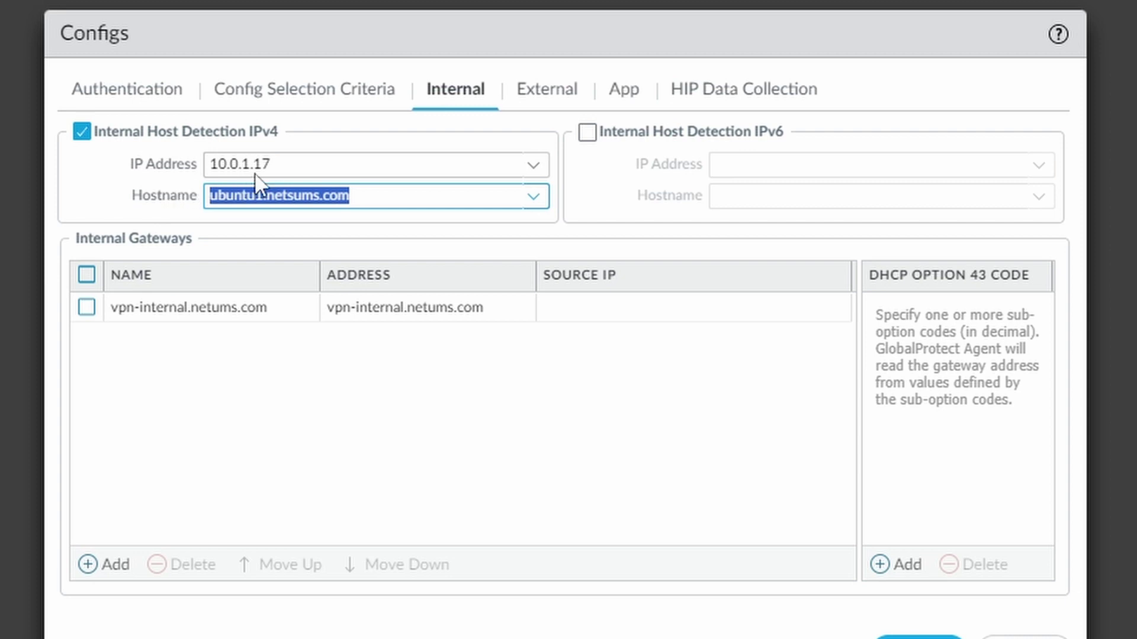
pyautogui.moveTo(286, 162); pyautogui.dragTo(123, 152)
pyautogui.click(358, 193)
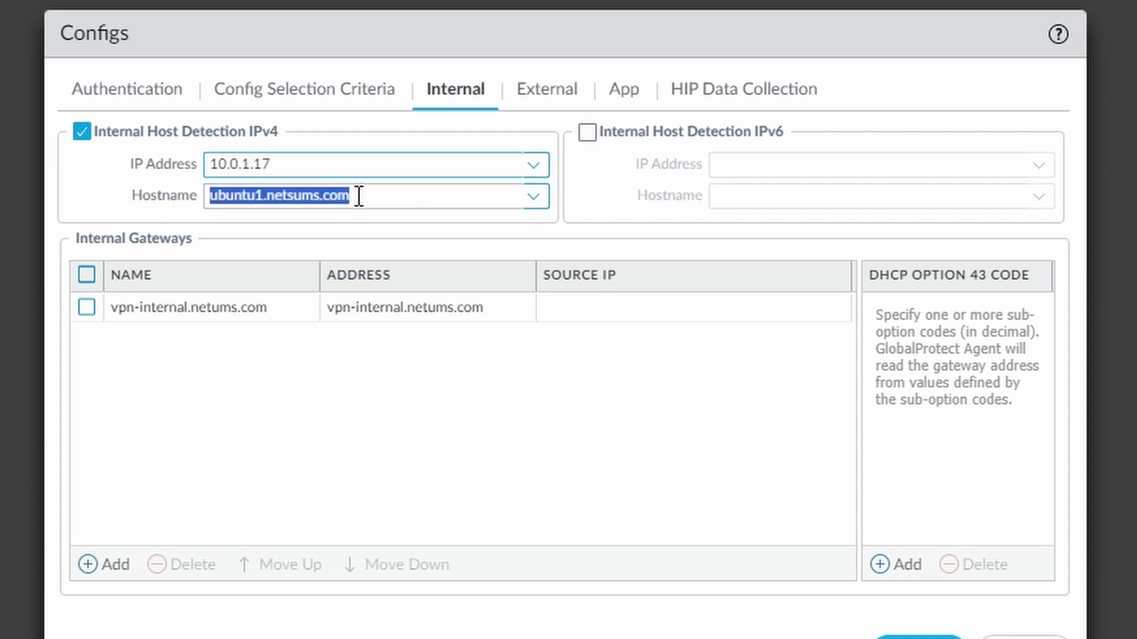
pyautogui.moveTo(358, 193); pyautogui.dragTo(249, 199)
pyautogui.click(372, 202)
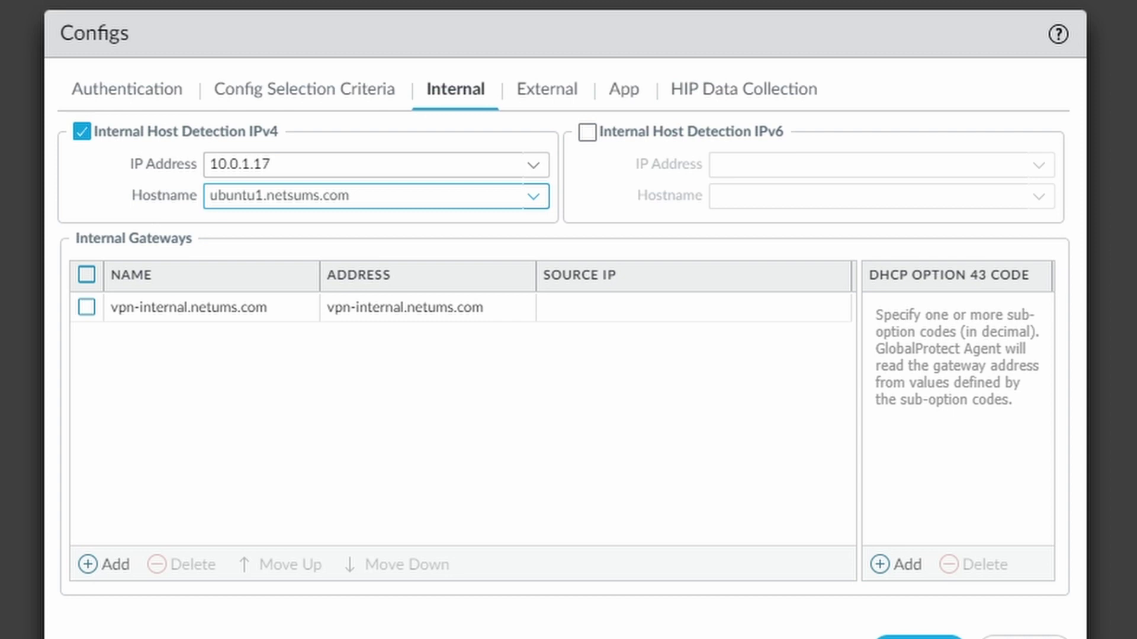
pyautogui.click(477, 96)
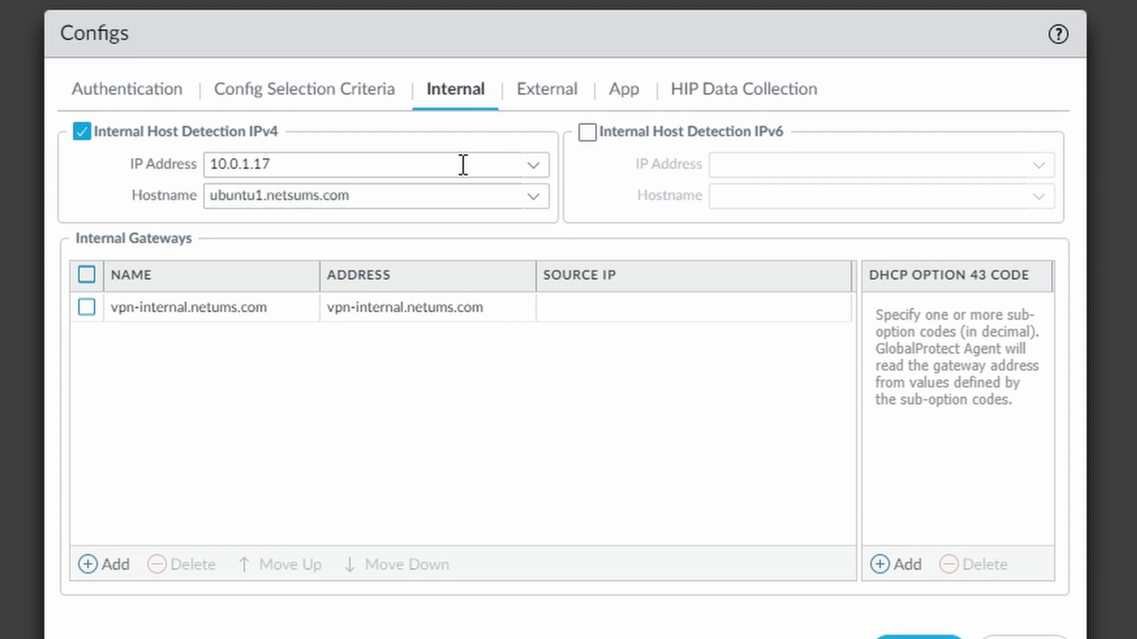
# - Correct the internal gateway's name and FQDN to vpn-internal.netsums.com
pyautogui.click(170, 312)
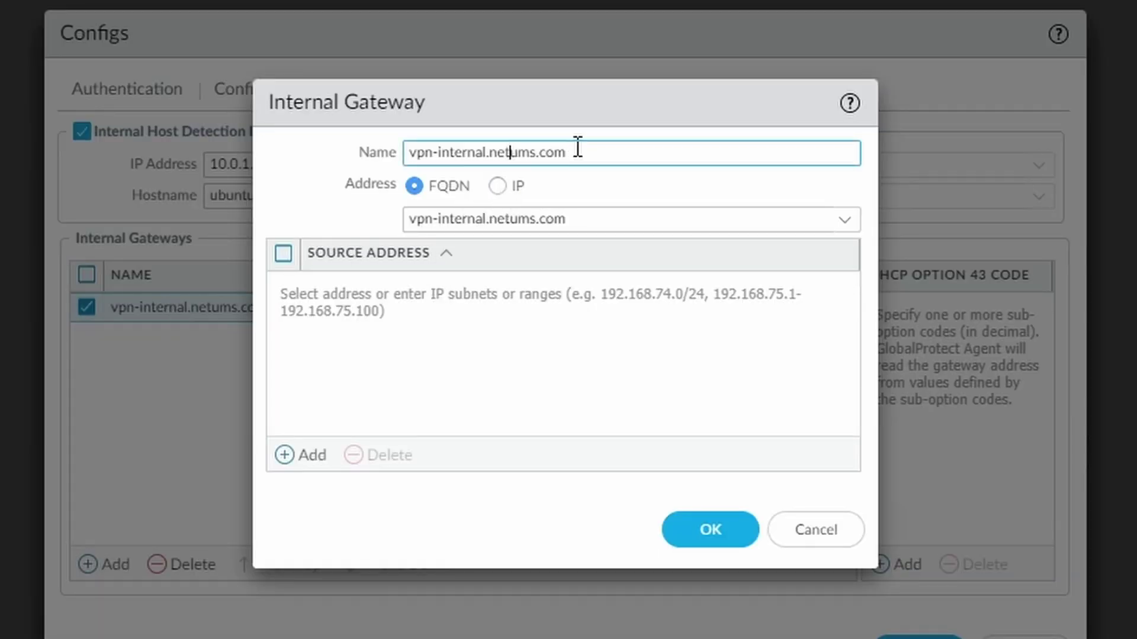
pyautogui.write('s')
pyautogui.click(514, 220)
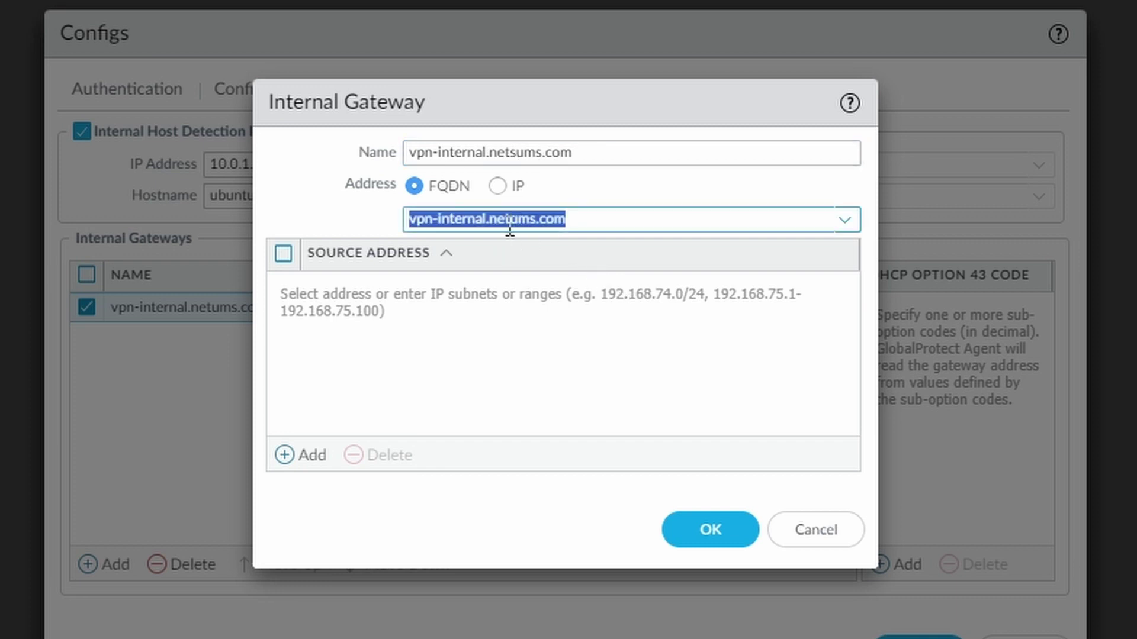
pyautogui.click(557, 219)
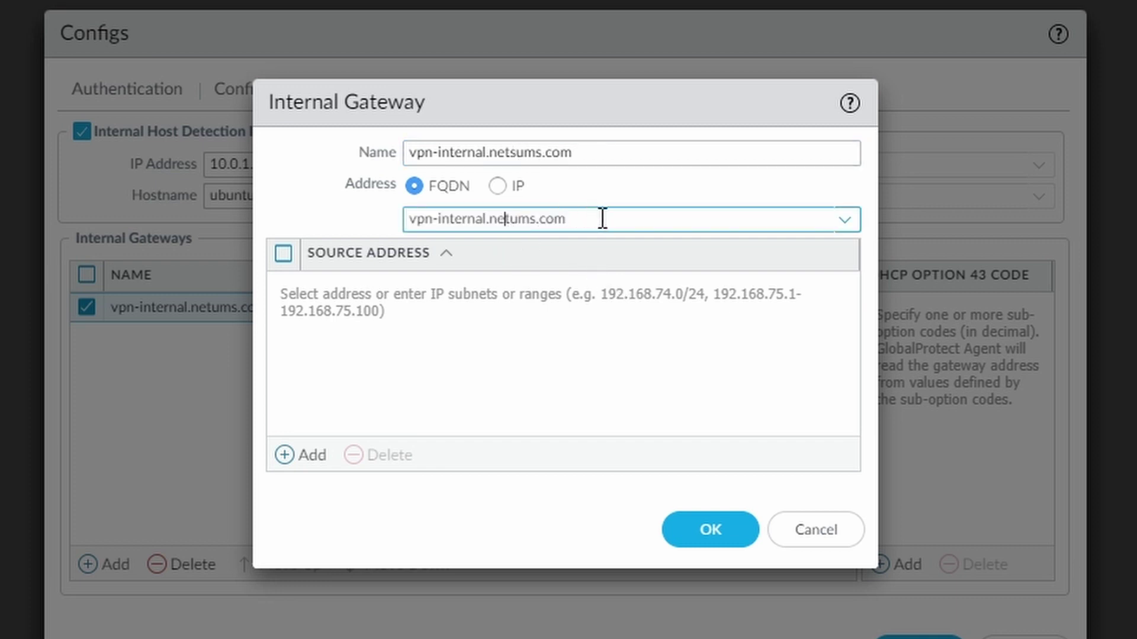
pyautogui.press('Right')
pyautogui.write('s')
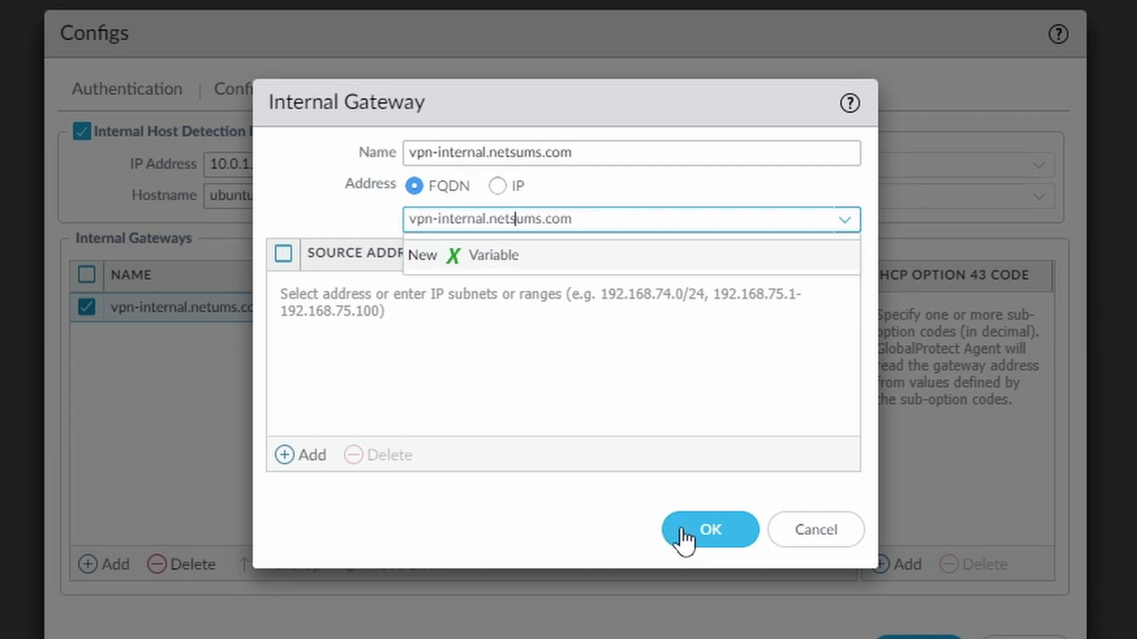
pyautogui.click(685, 539)
pyautogui.click(718, 545)
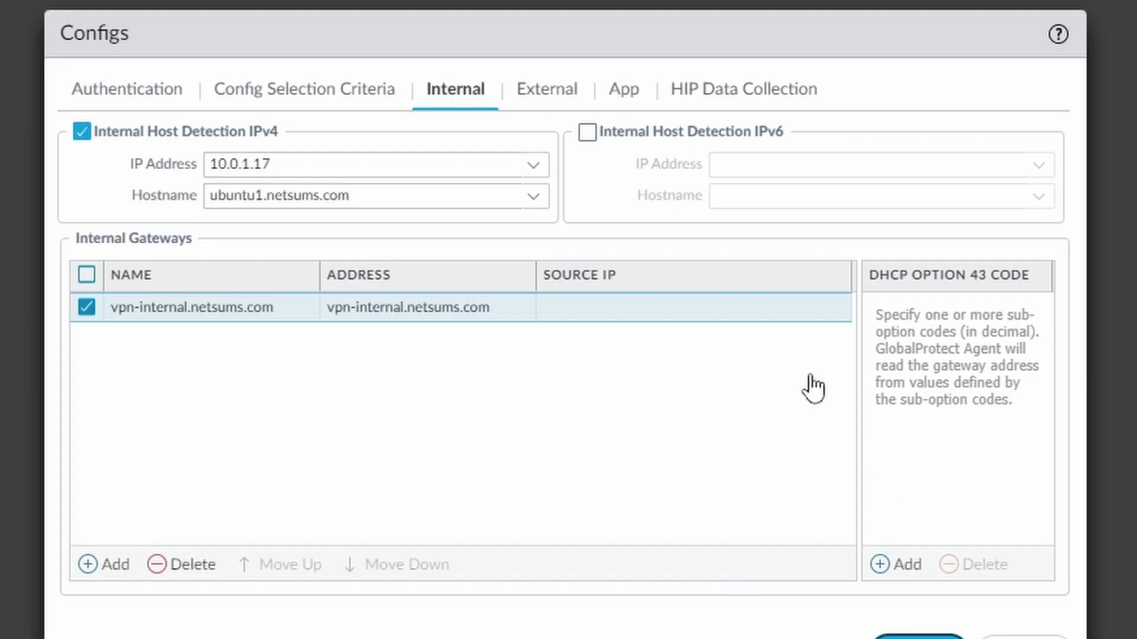
# - Save the agent and portal configuration, then commit and push to the devices
pyautogui.press('Return')
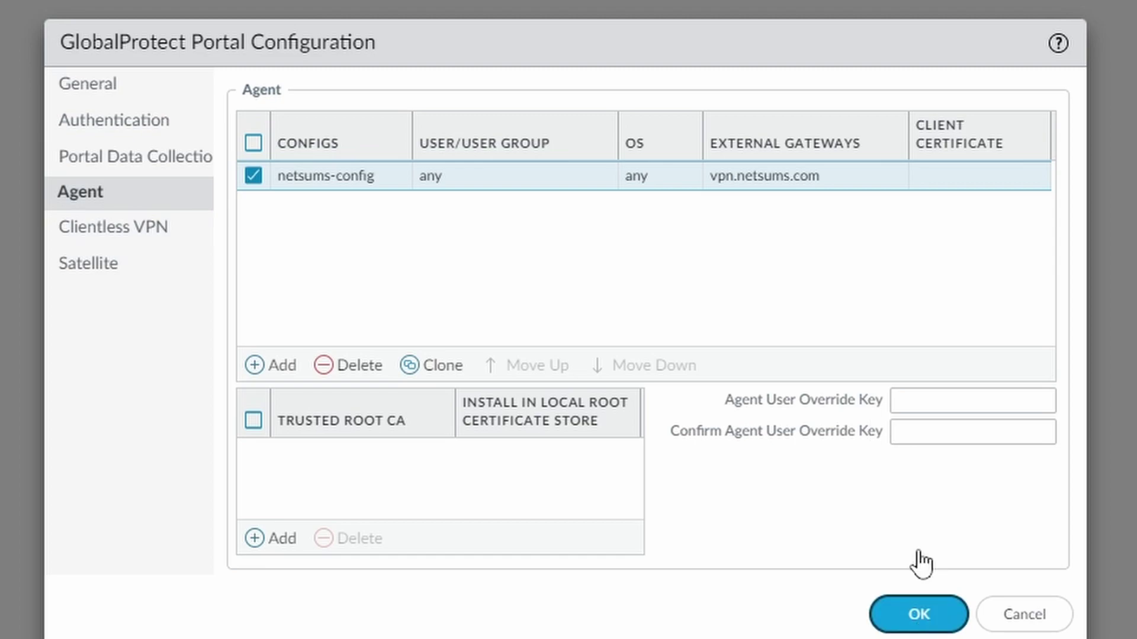
pyautogui.click(918, 614)
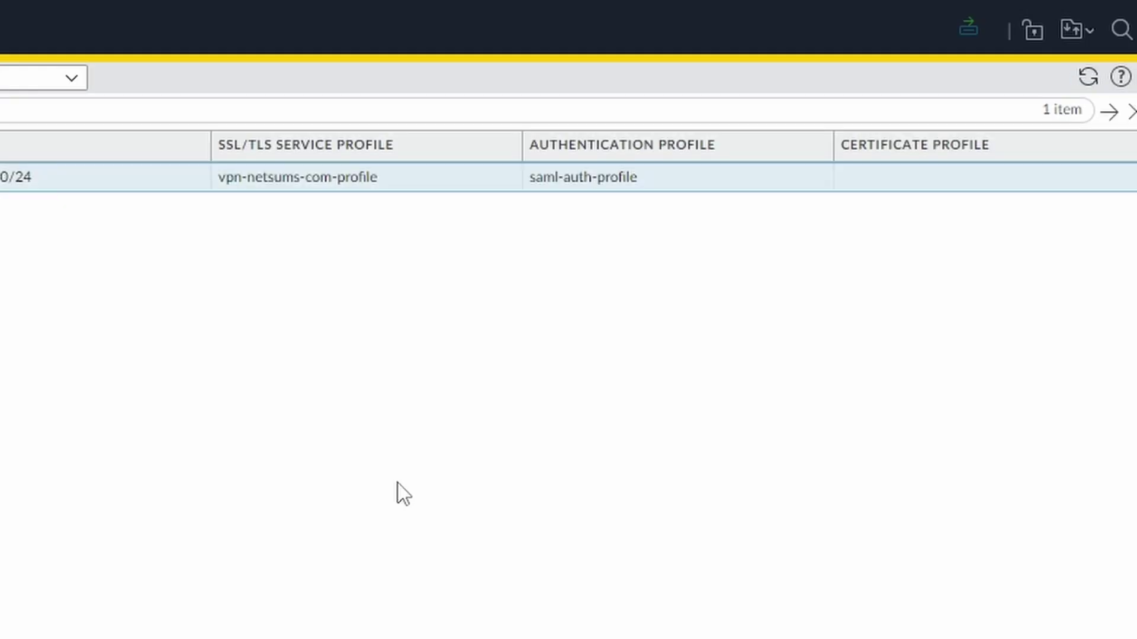
pyautogui.click(937, 37)
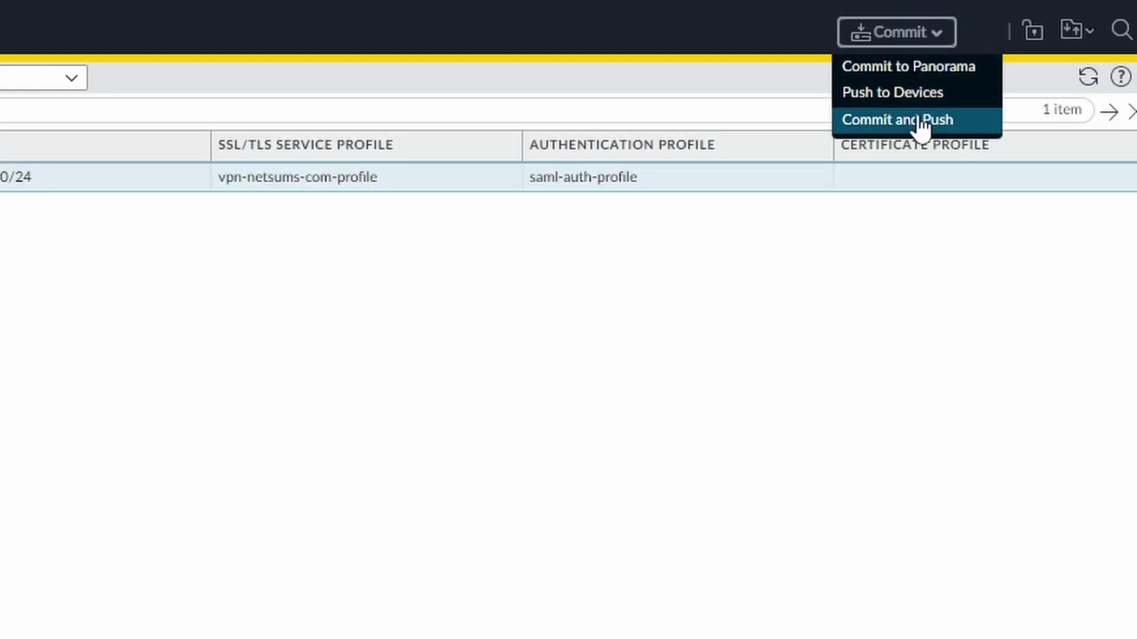
pyautogui.click(918, 127)
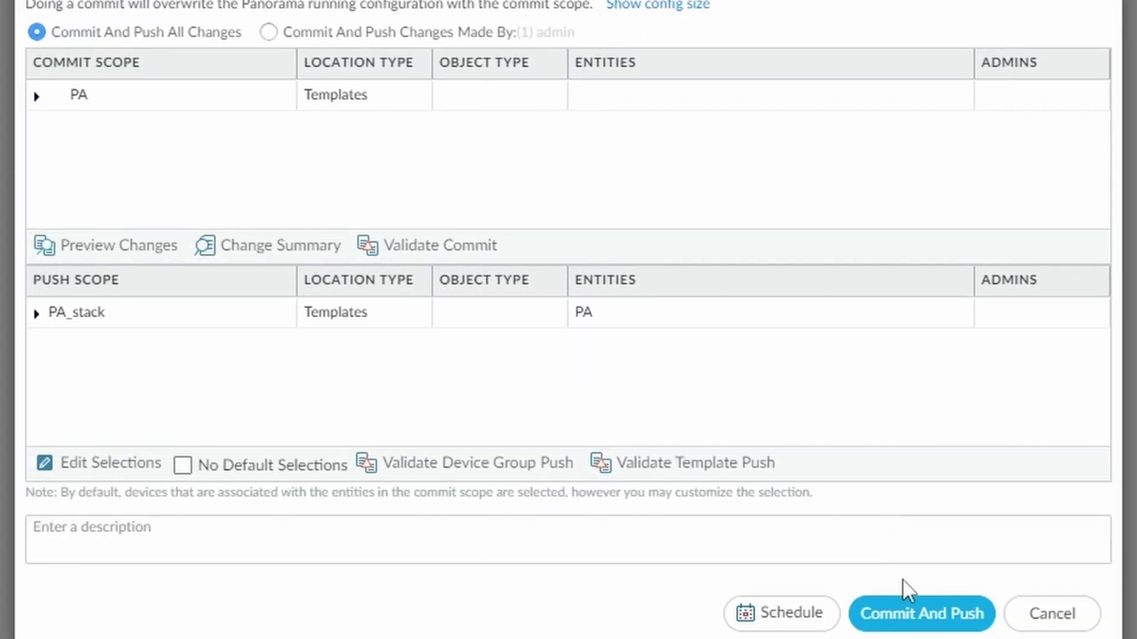
pyautogui.click(924, 616)
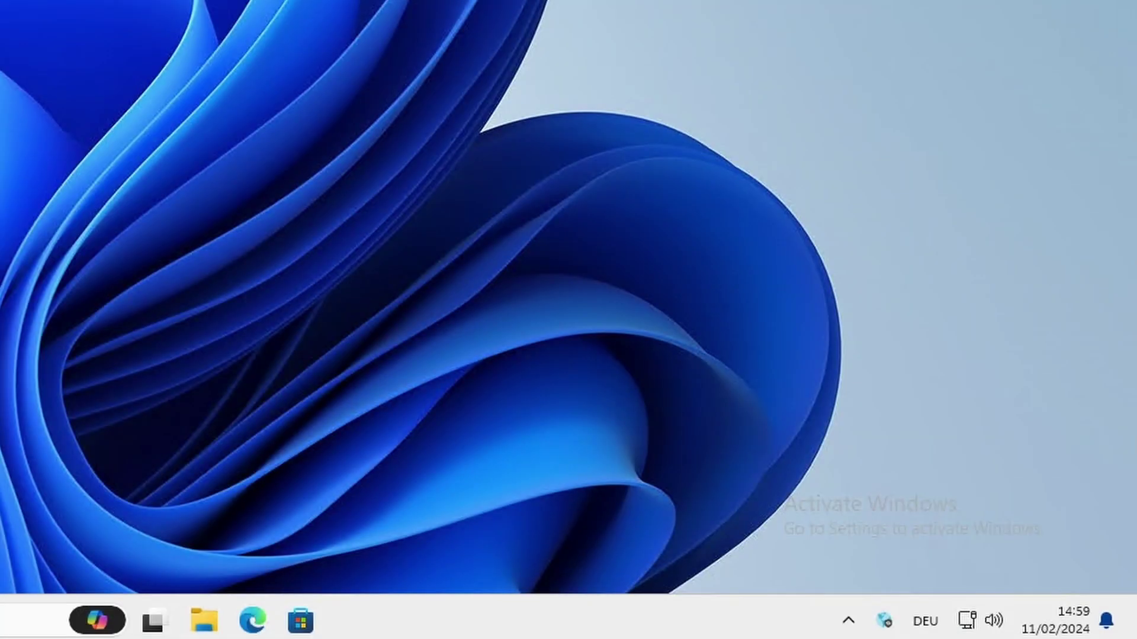
# - Disconnect the GlobalProtect client from portal vpn.netsums.com and dismiss its panel
pyautogui.click(884, 620)
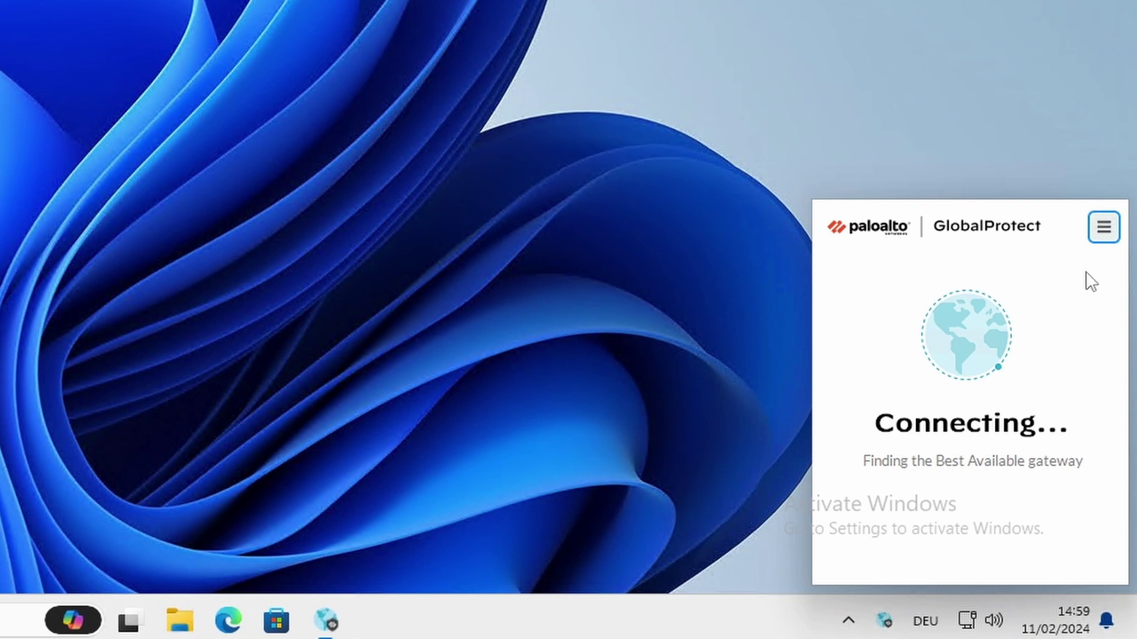
pyautogui.click(1103, 227)
pyautogui.click(1000, 309)
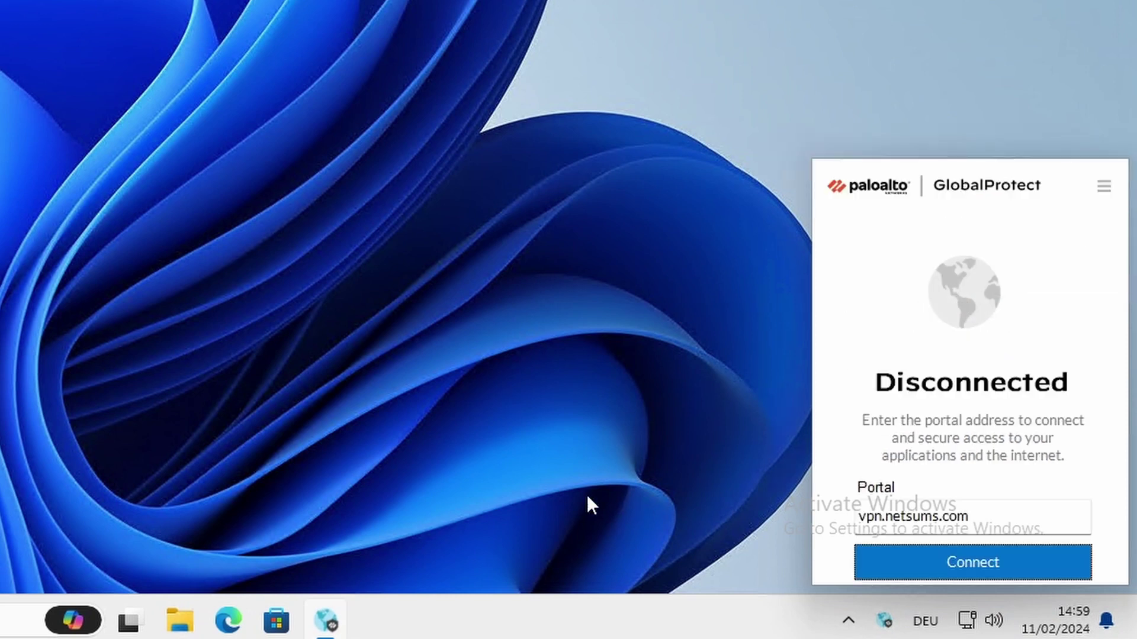
pyautogui.click(207, 517)
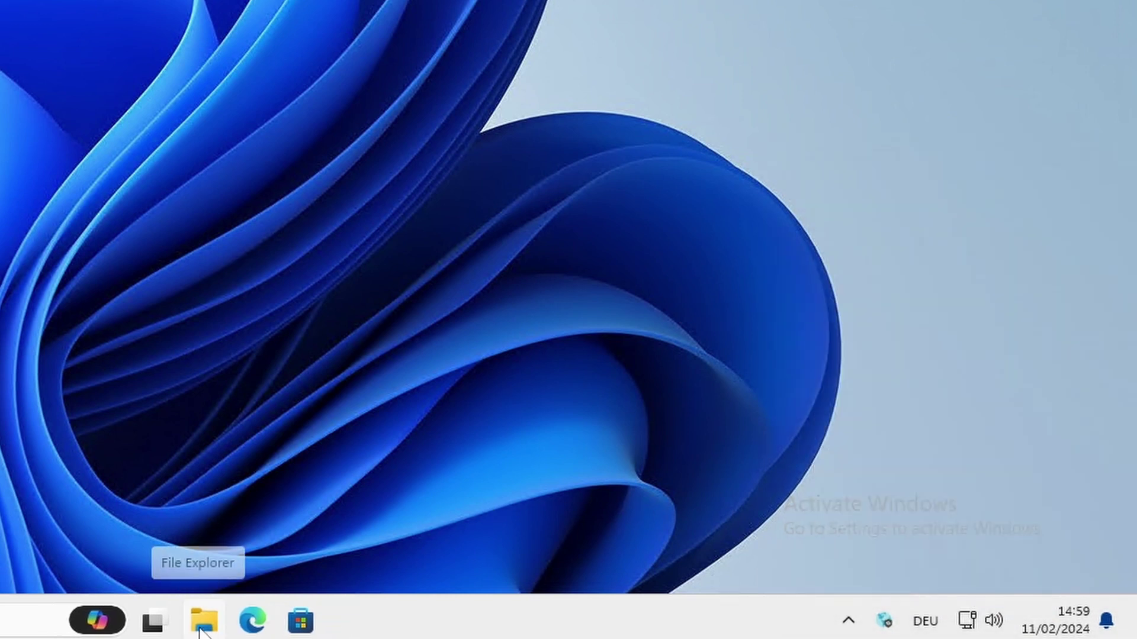
# - Browse to C:\Users\<user>\AppData\Local and try deleting the Palo Alto Networks folder
pyautogui.click(204, 622)
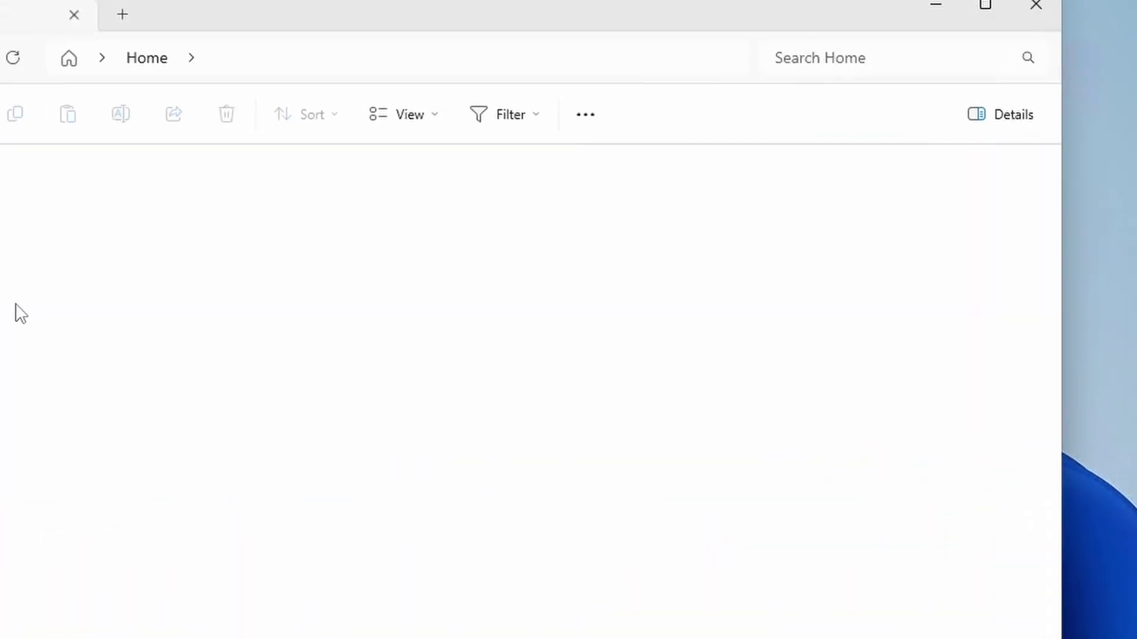
pyautogui.scroll(-5, 12, 429)
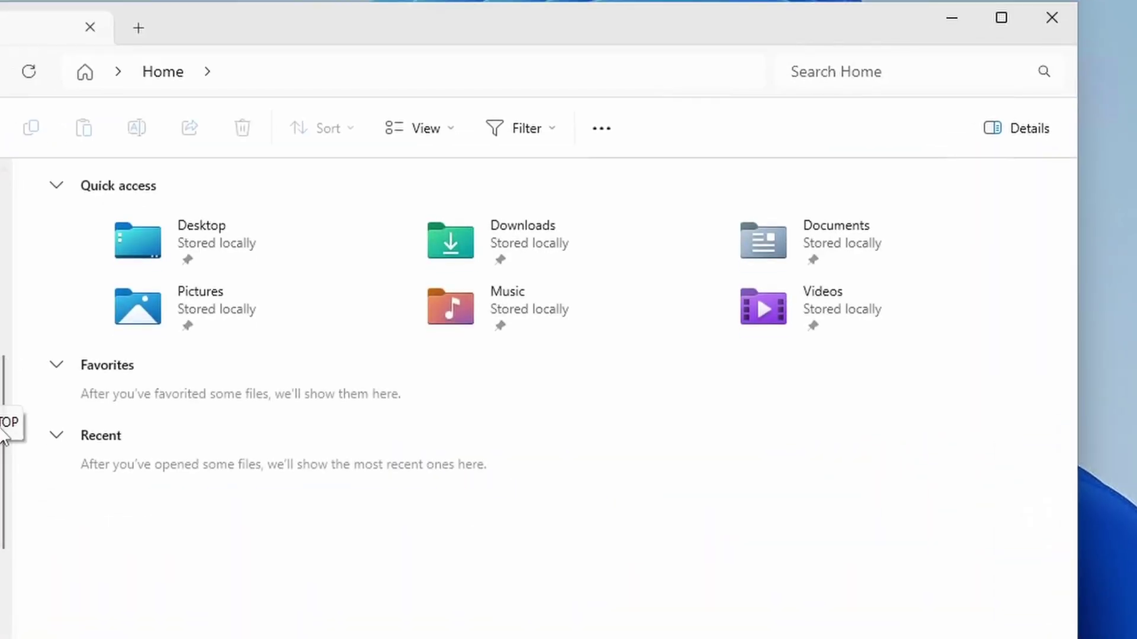
pyautogui.scroll(-3, 6, 562)
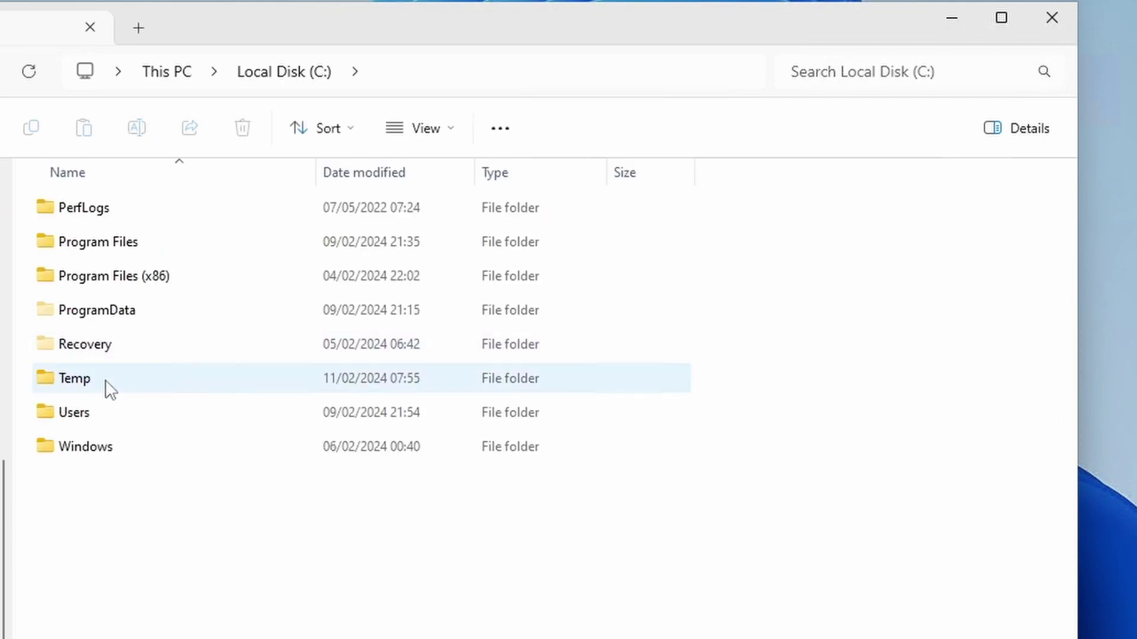
pyautogui.doubleClick(86, 382)
pyautogui.doubleClick(95, 314)
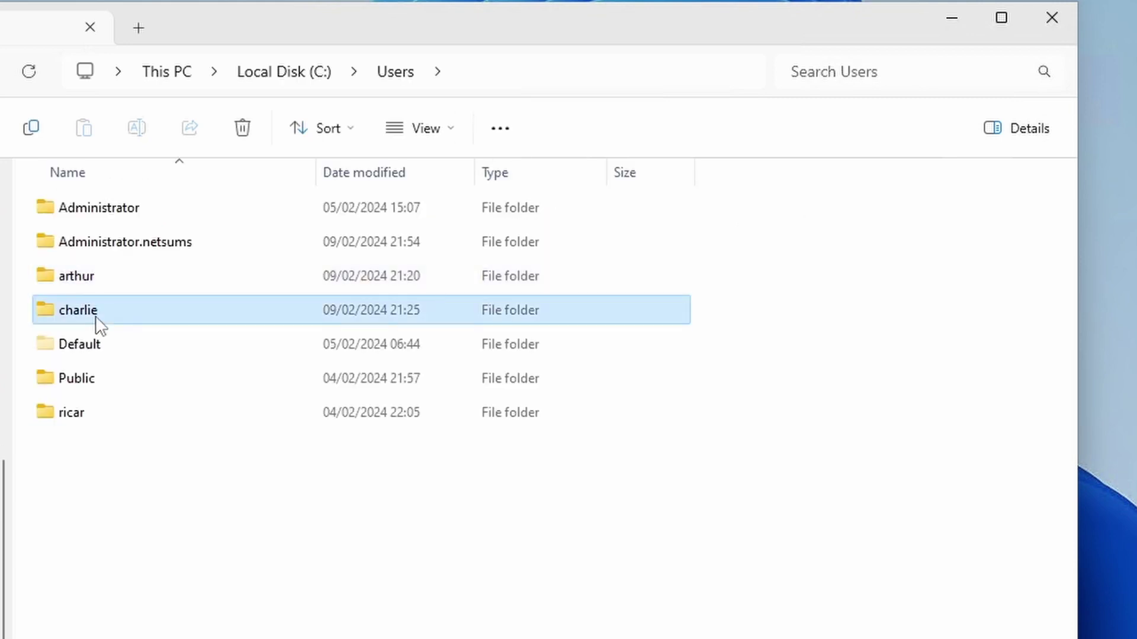
pyautogui.doubleClick(127, 211)
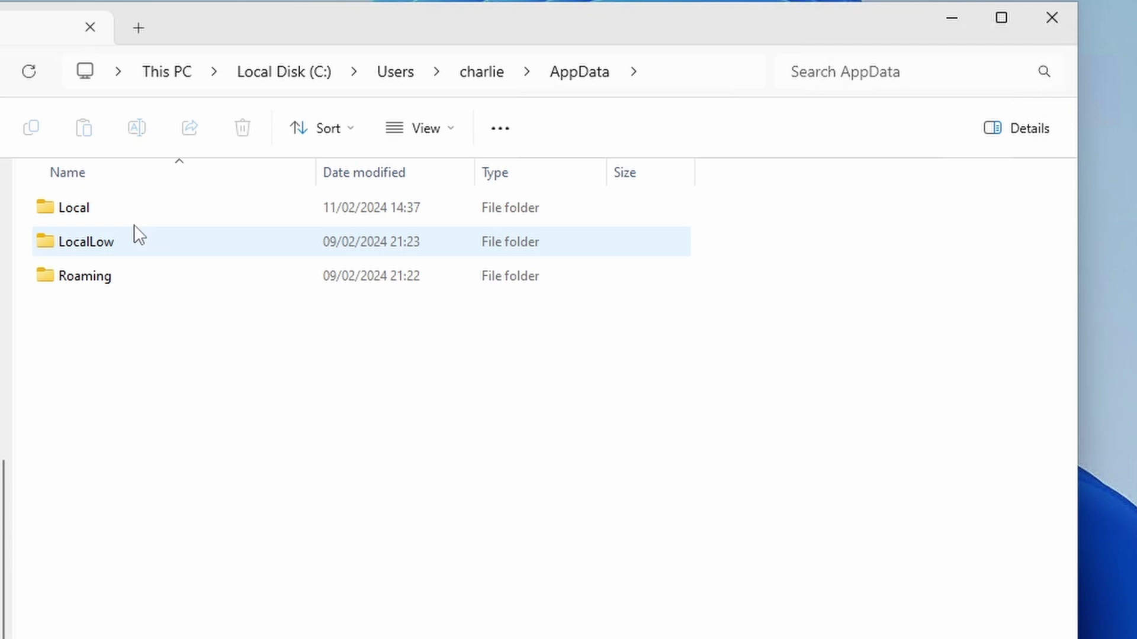
pyautogui.doubleClick(122, 208)
pyautogui.click(285, 399)
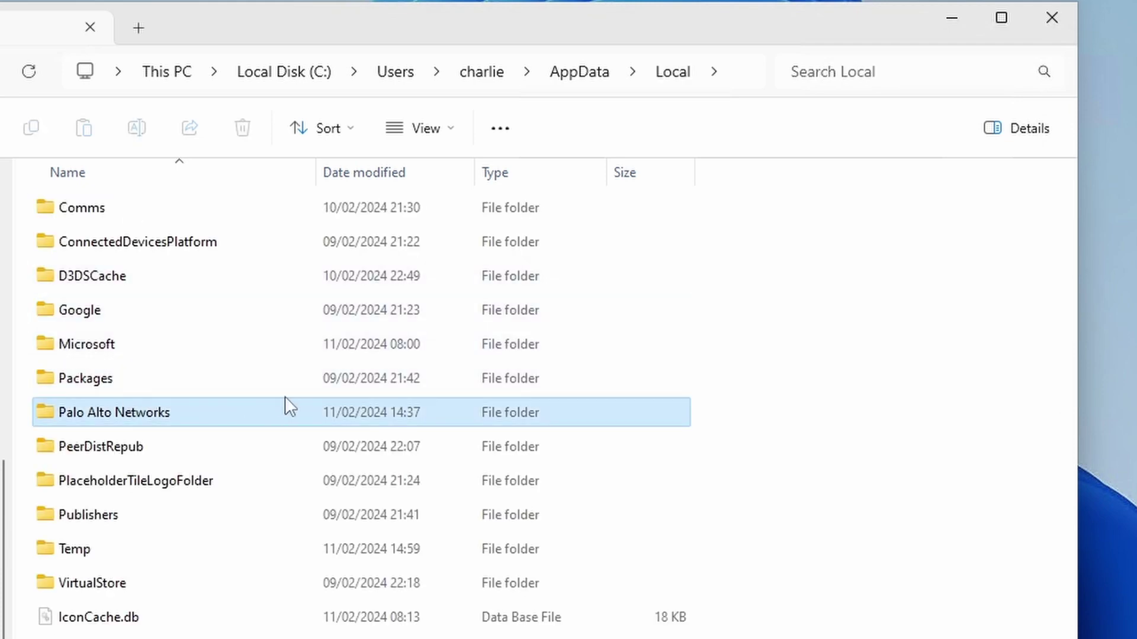
pyautogui.press('Delete')
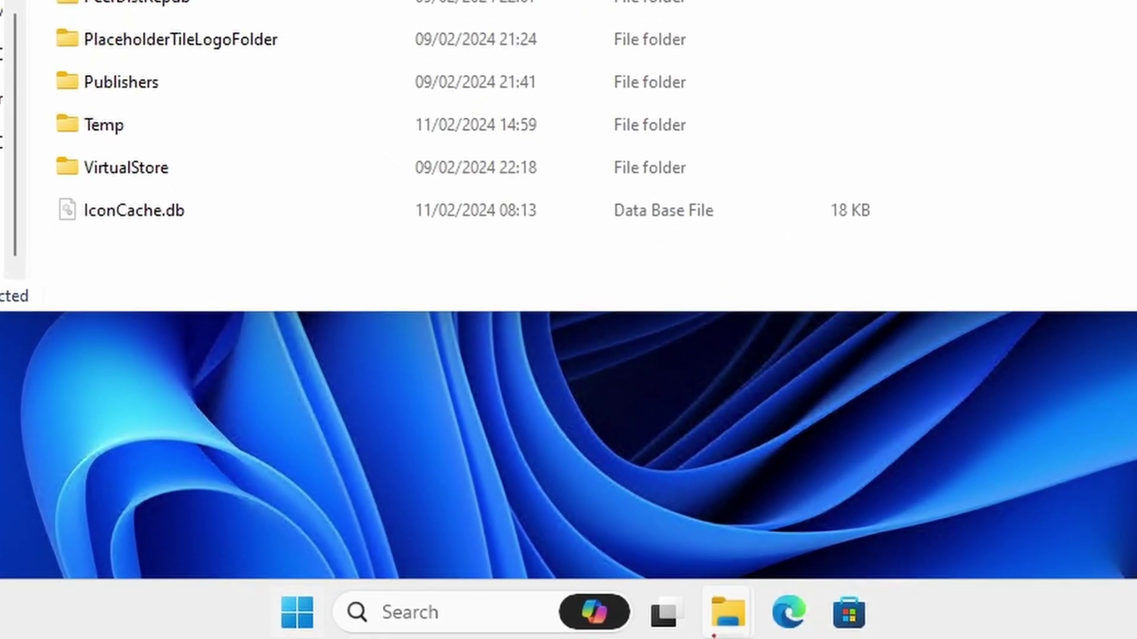
# - End the running GlobalProtect client task in Task Manager
pyautogui.click(431, 627)
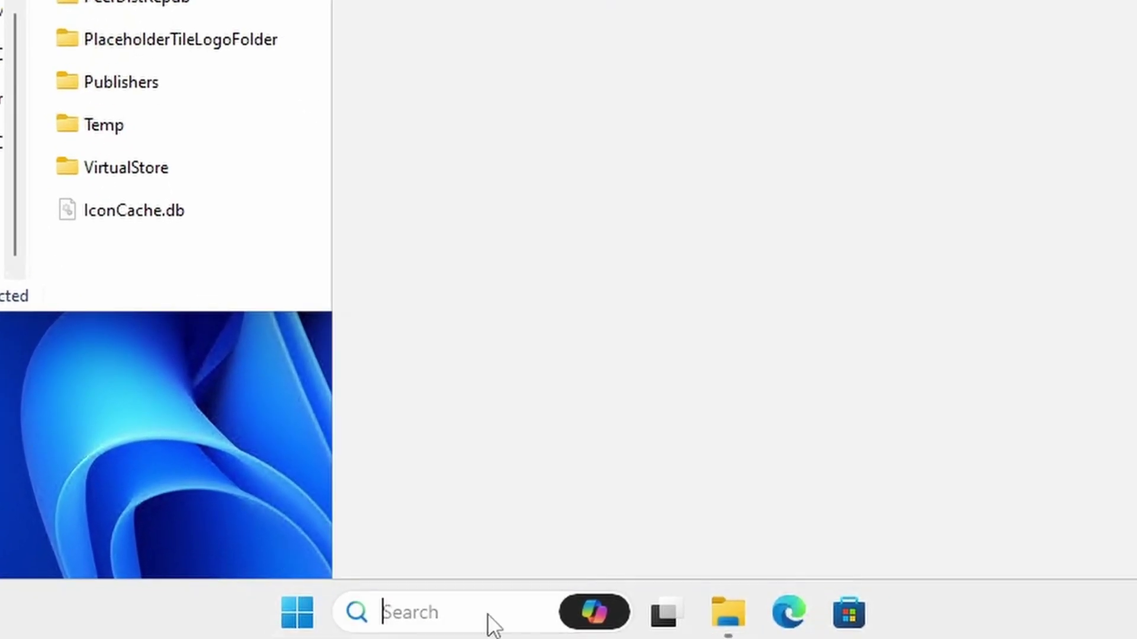
pyautogui.write('task mana')
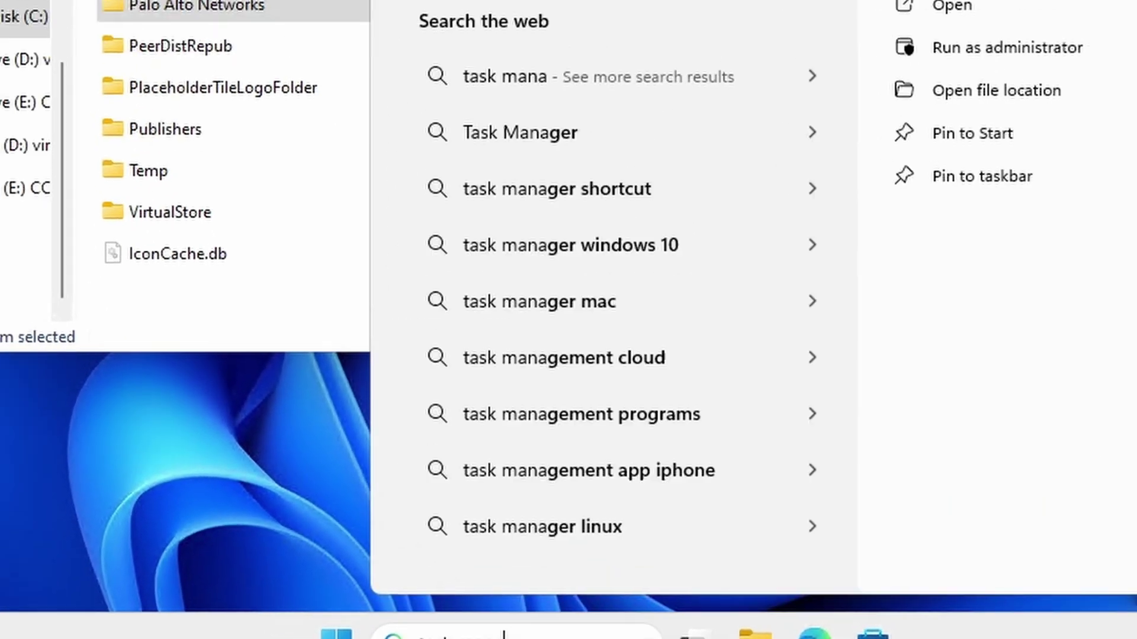
pyautogui.click(908, 324)
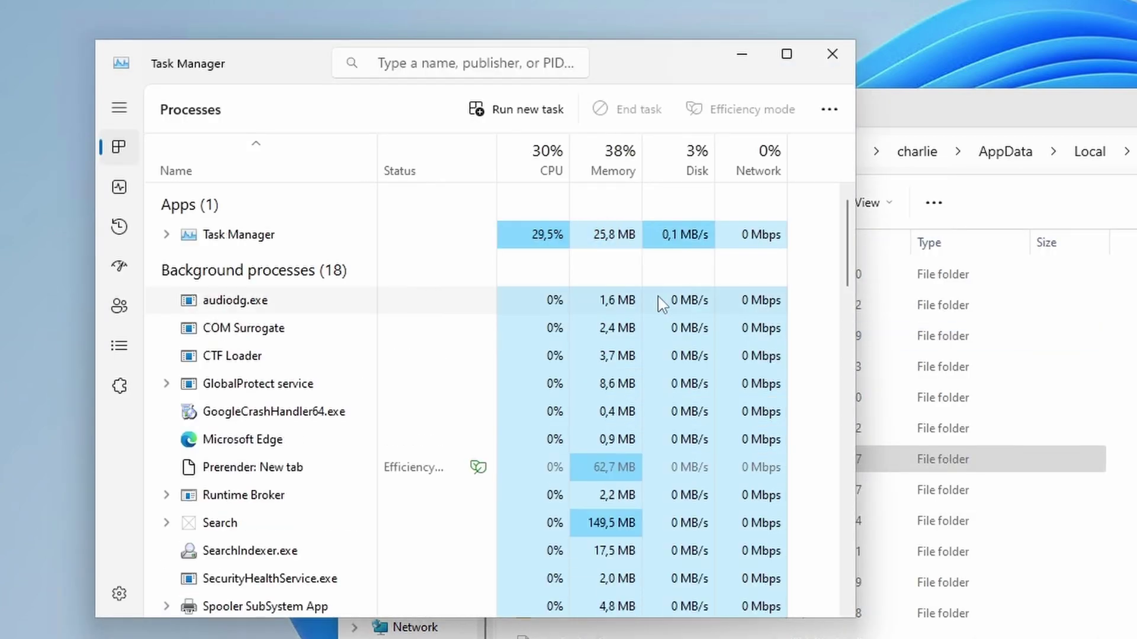
pyautogui.scroll(-2, 339, 305)
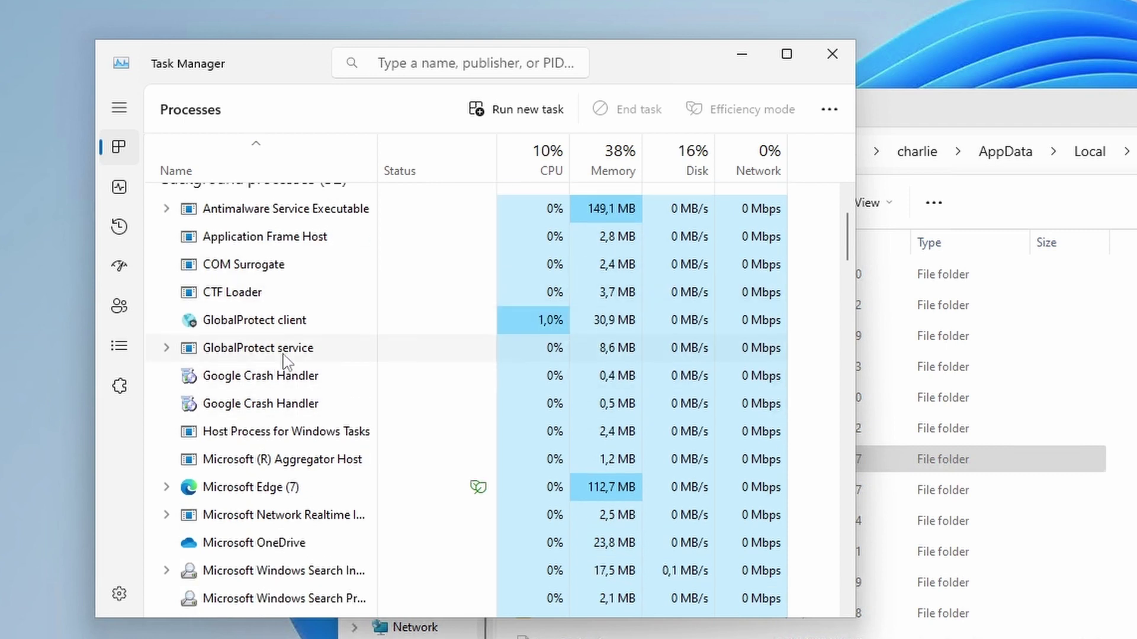
pyautogui.click(298, 325)
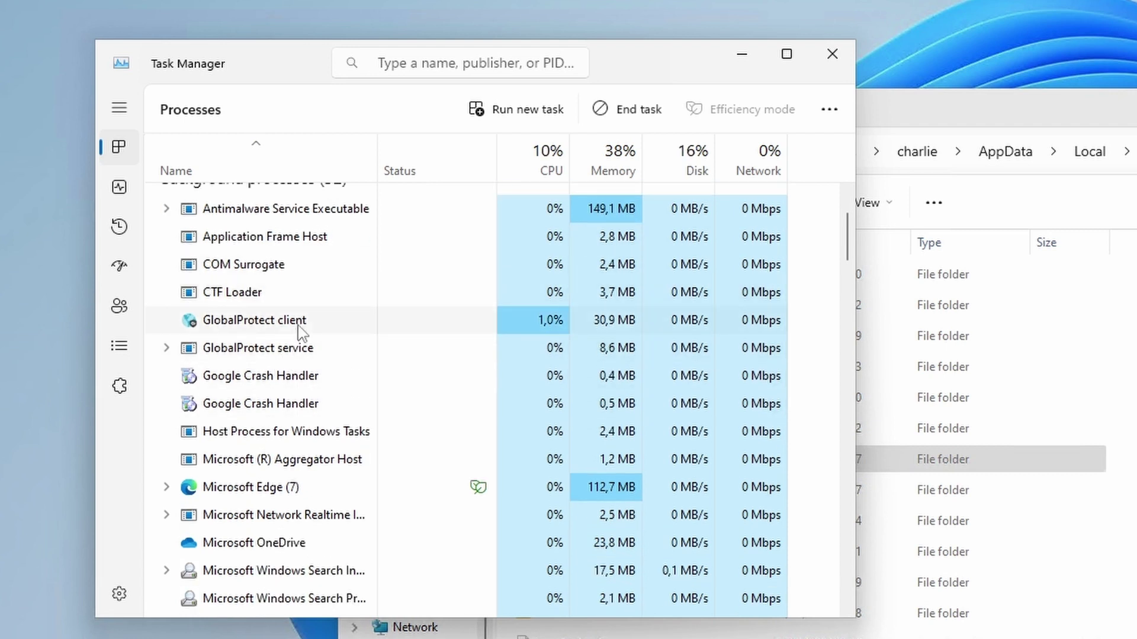
pyautogui.click(647, 110)
pyautogui.click(832, 54)
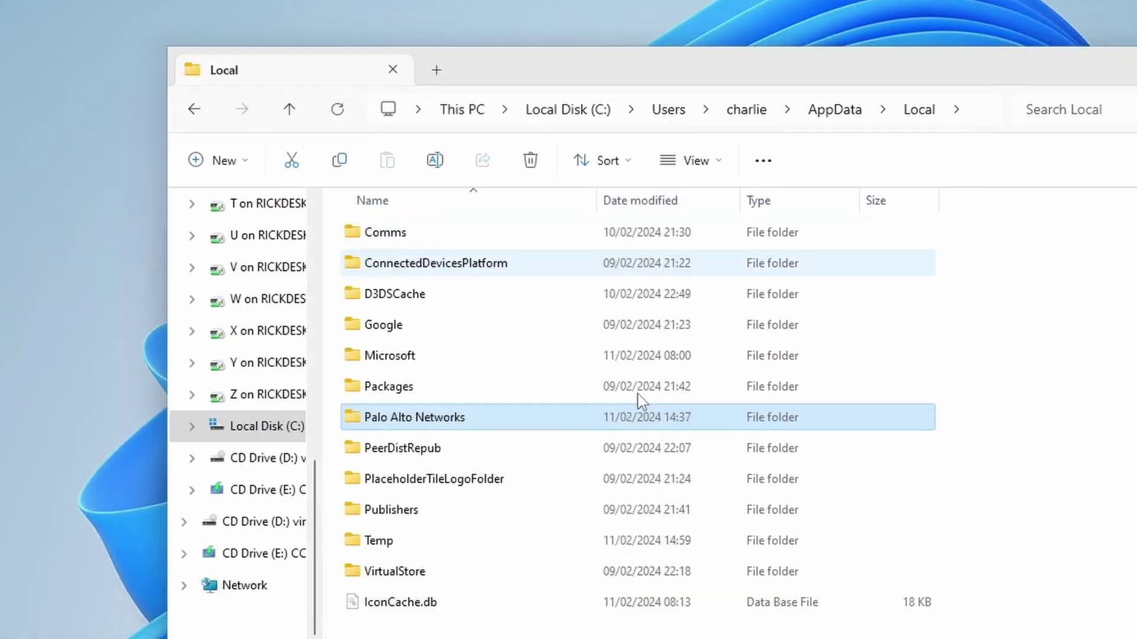
# - Delete the Palo Alto Networks folder from AppData\Local
pyautogui.press('F2')
pyautogui.press('Escape')
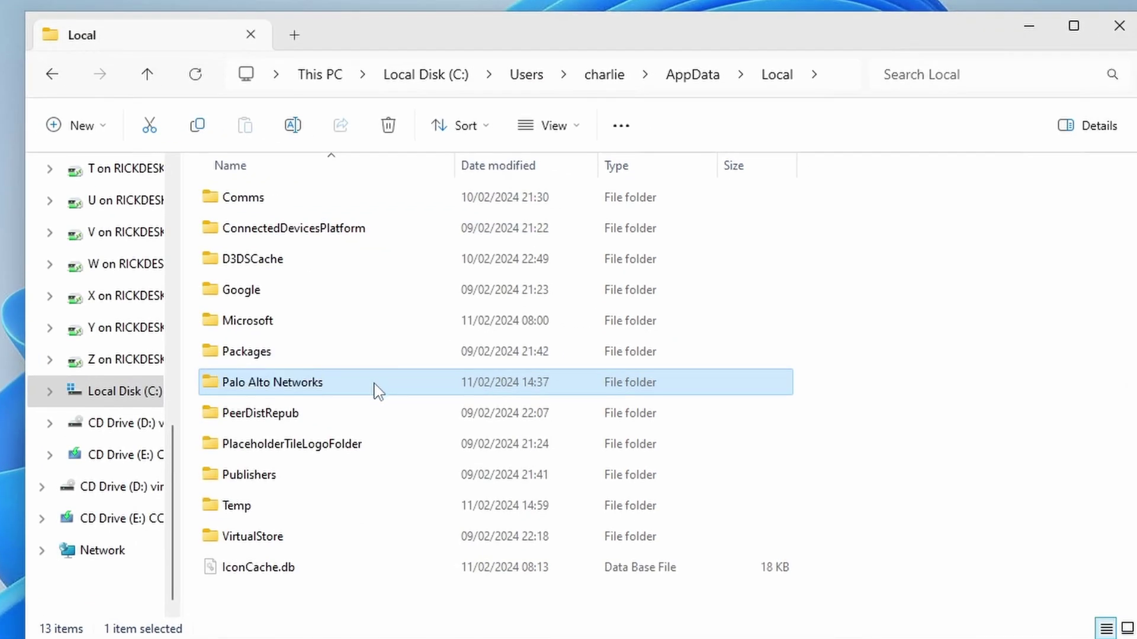
pyautogui.press('Delete')
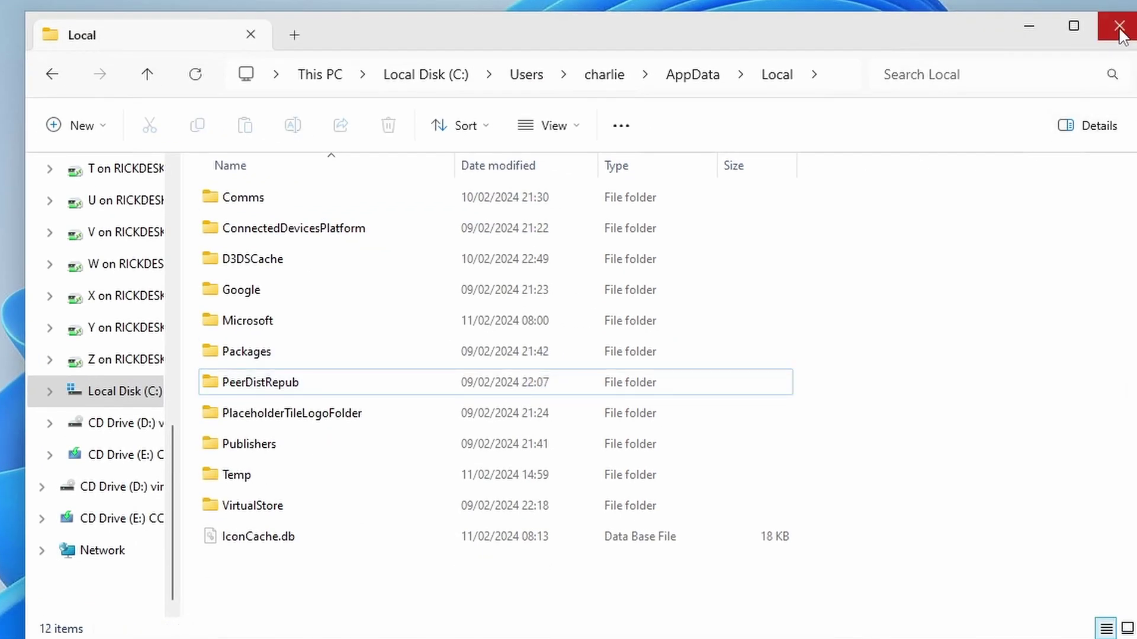
# - Delete temporary Internet files, cookies and history in Internet Options, then apply and close
pyautogui.click(1119, 26)
pyautogui.press('super+s')
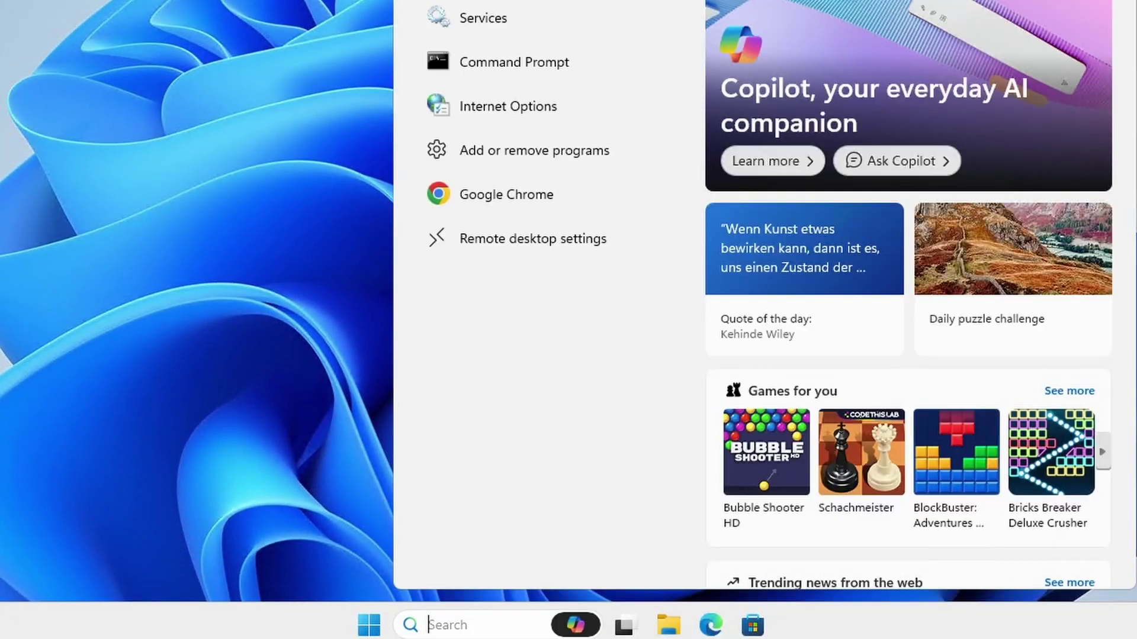
pyautogui.write('internet')
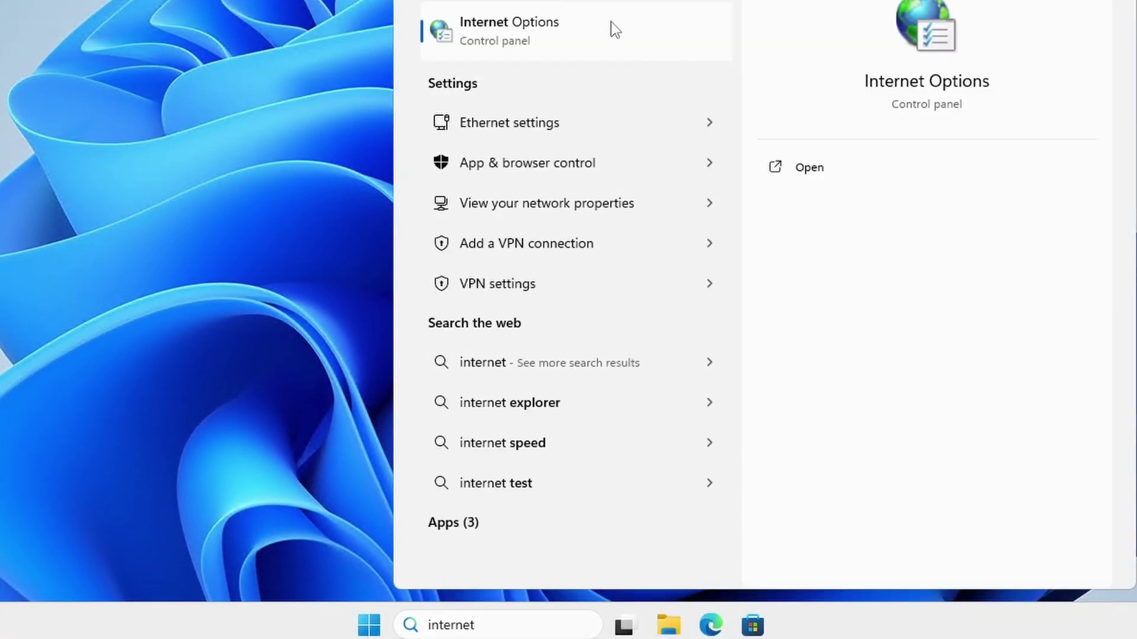
pyautogui.click(611, 24)
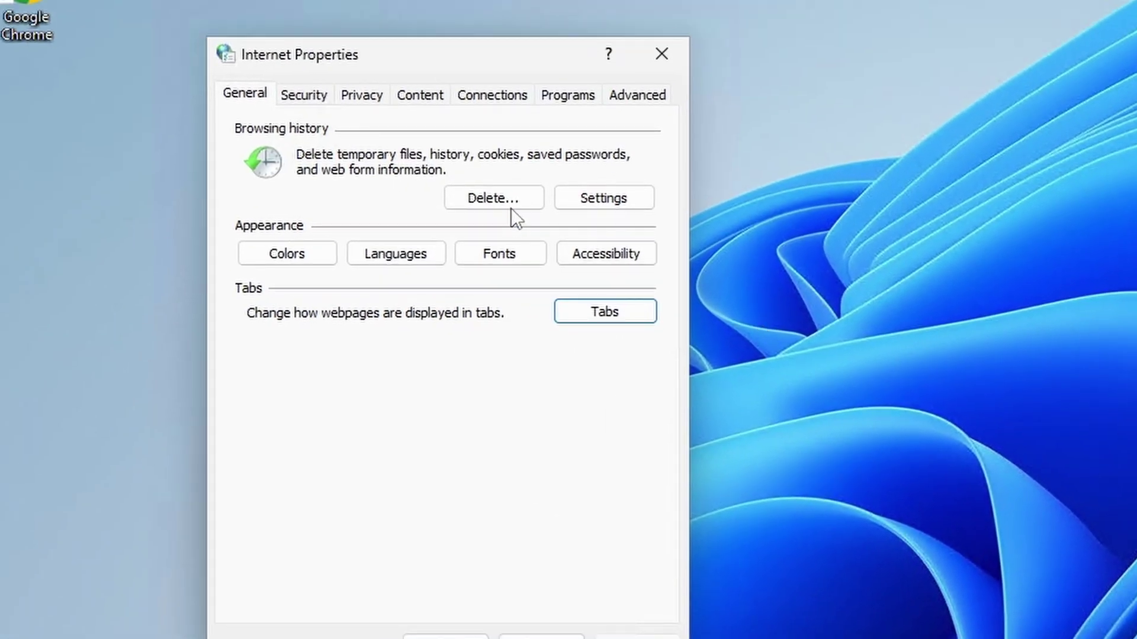
pyautogui.click(510, 207)
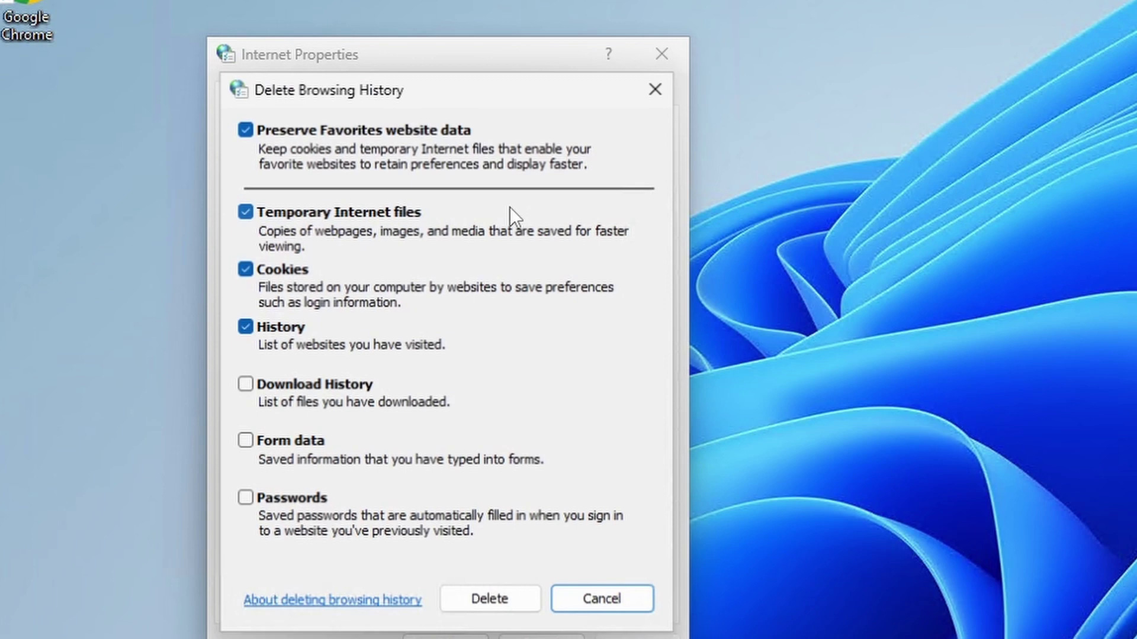
pyautogui.click(503, 603)
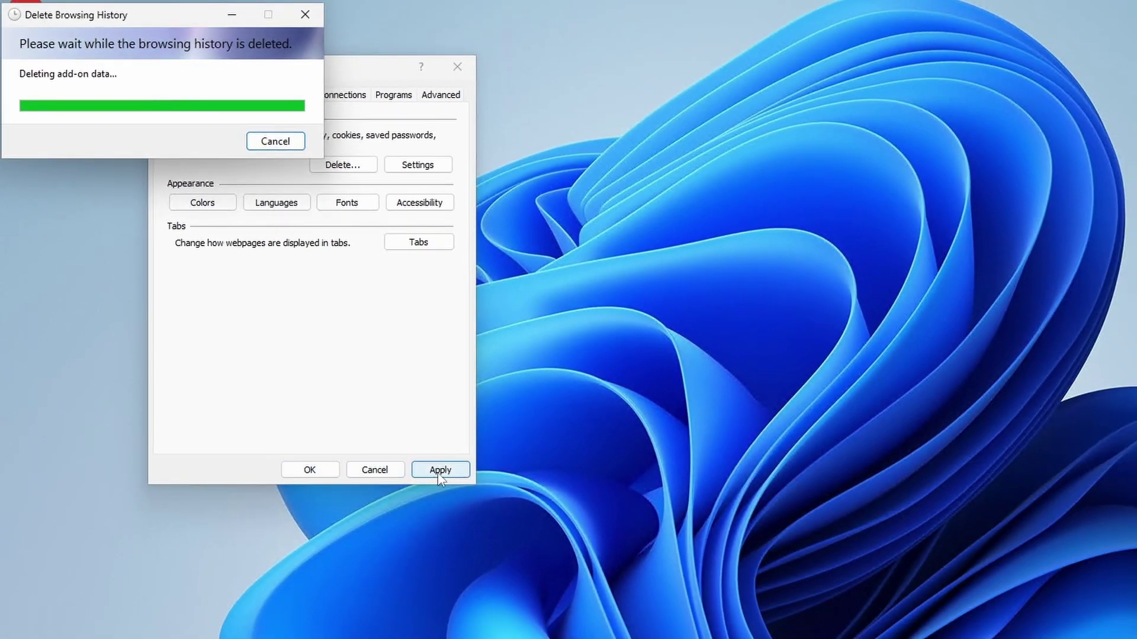
pyautogui.click(439, 470)
pyautogui.click(309, 469)
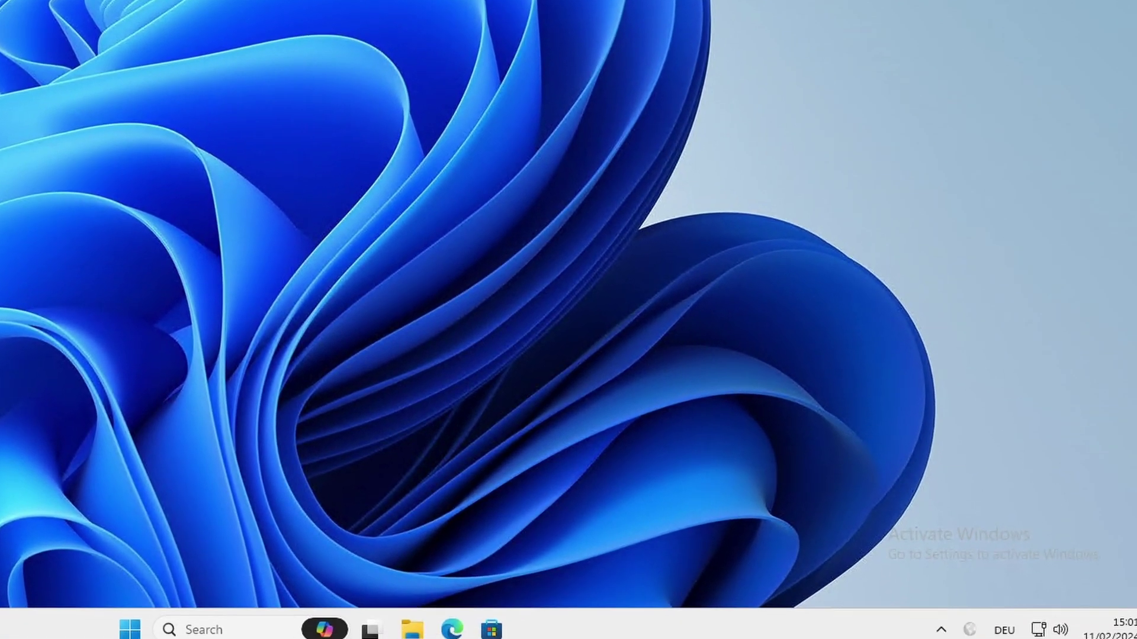
# - Relaunch the GlobalProtect app and connect to portal vpn.netsums.com
pyautogui.click(196, 623)
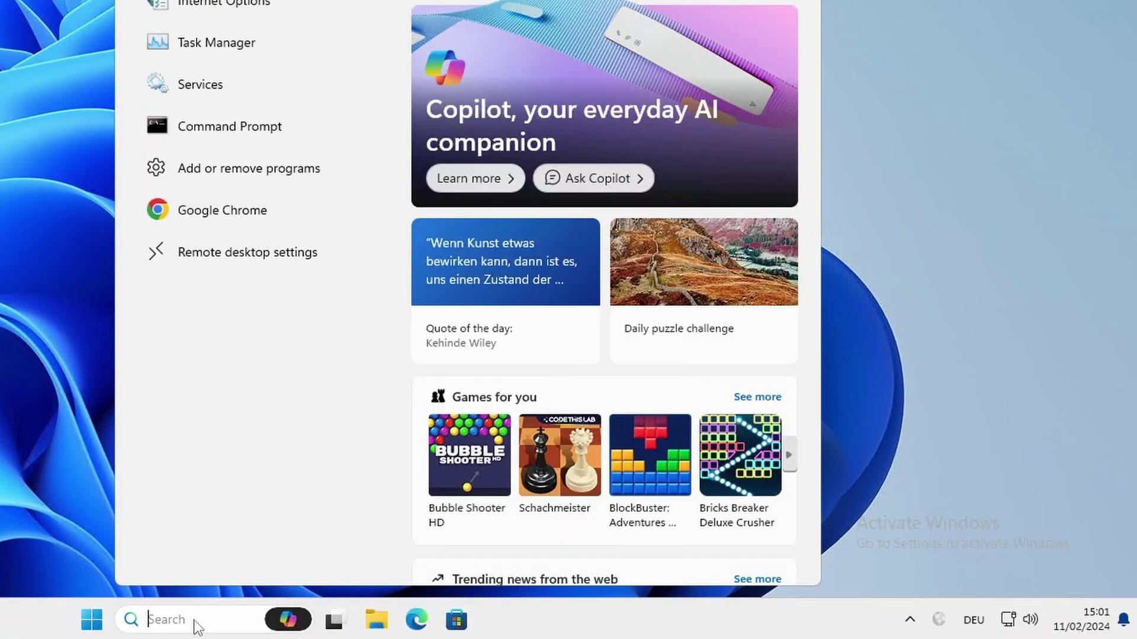
pyautogui.write('global')
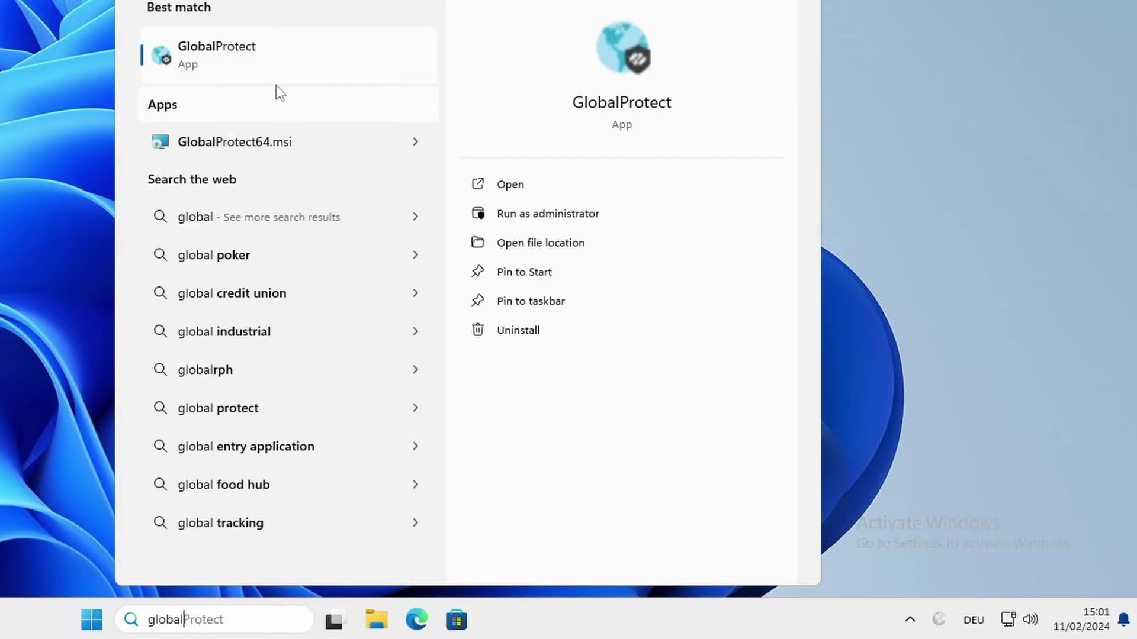
pyautogui.click(299, 56)
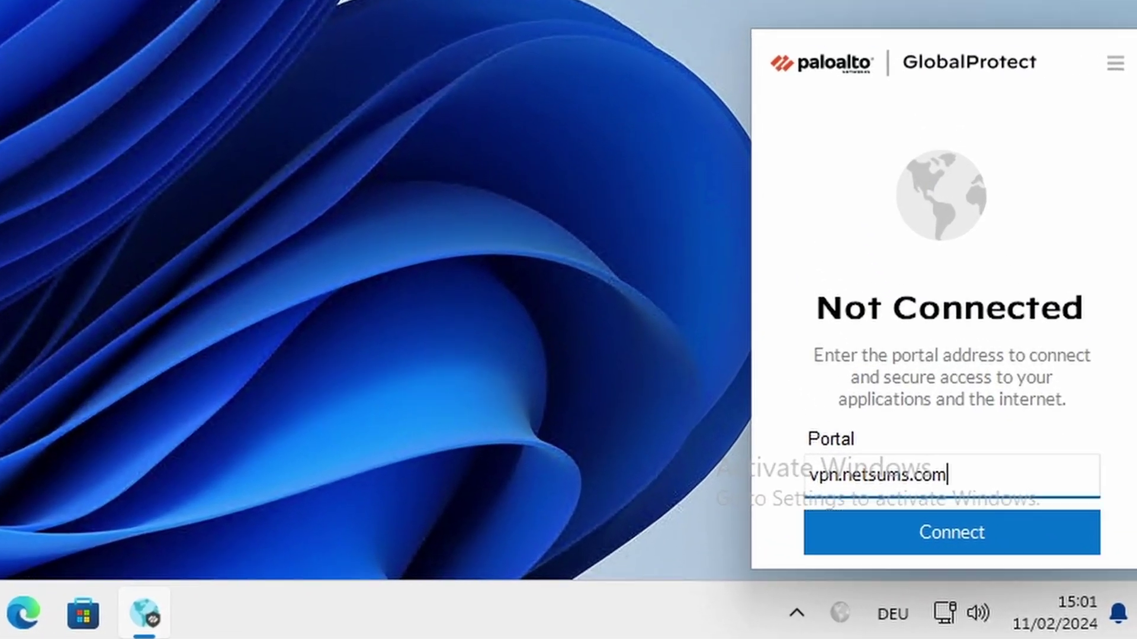
pyautogui.click(959, 527)
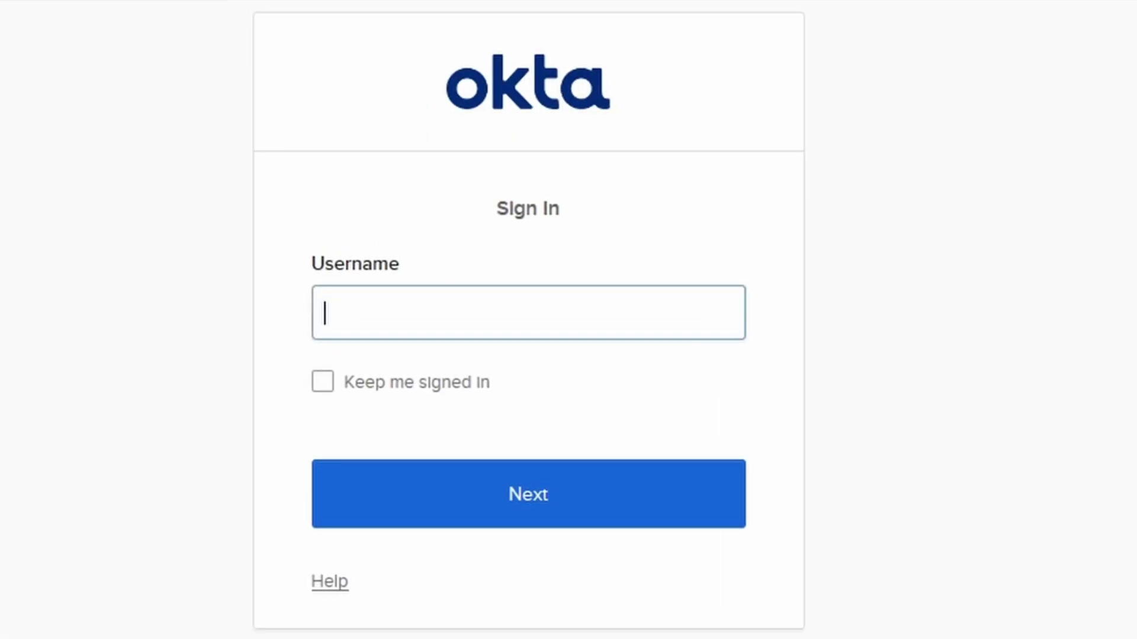
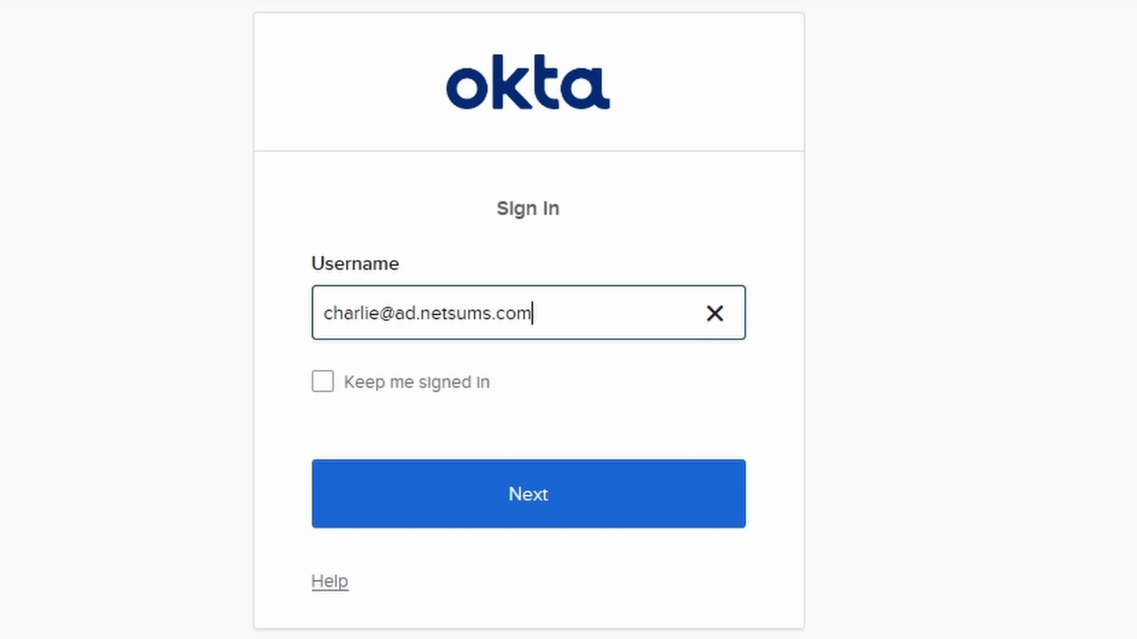
# - Sign in to Okta with the user's email, keep signed in, and approve by Okta Verify push
pyautogui.press('Tab')
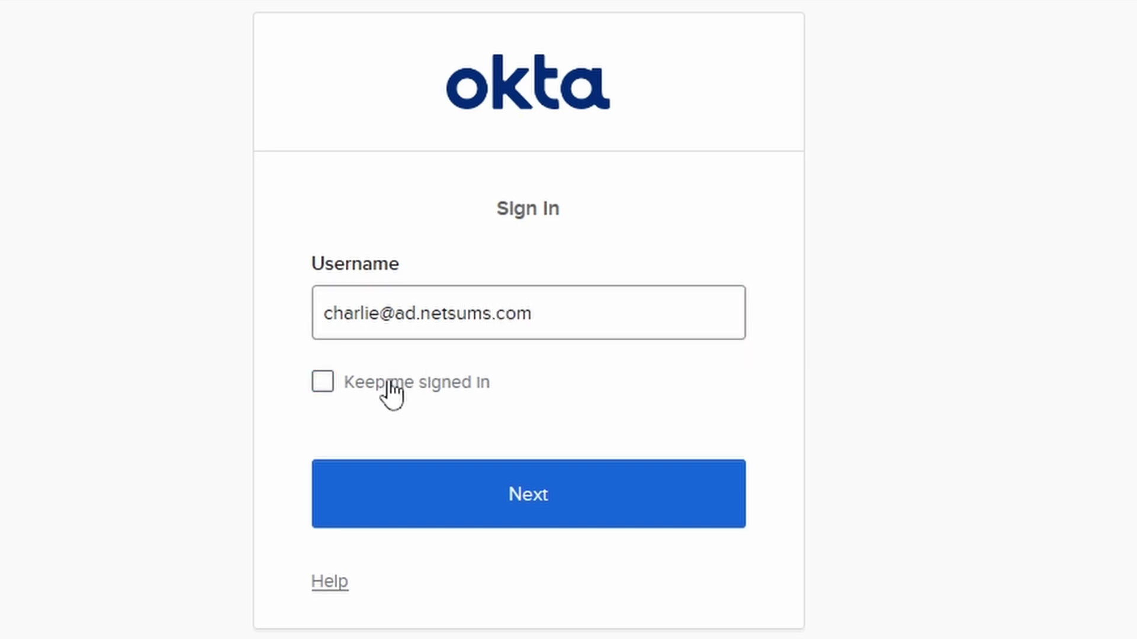
pyautogui.click(388, 391)
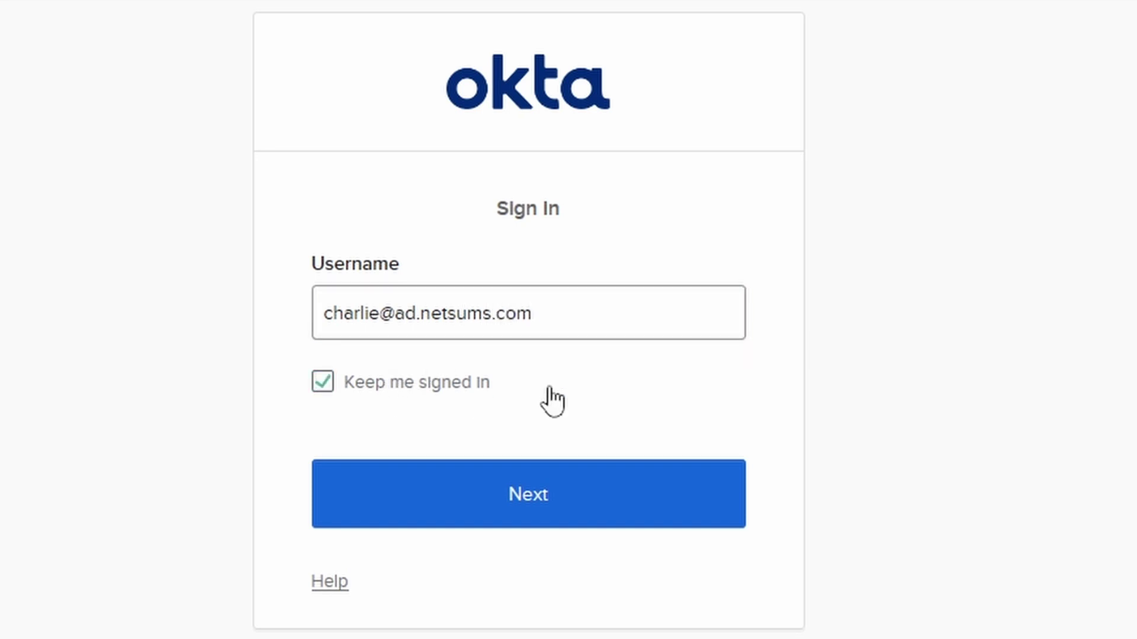
pyautogui.click(538, 497)
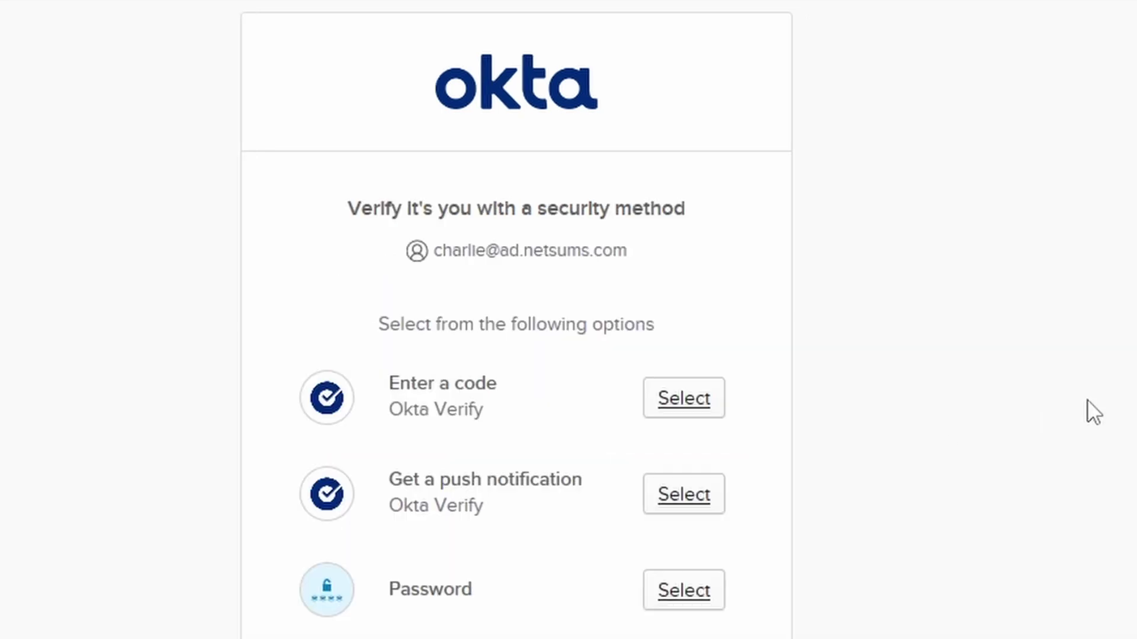
pyautogui.click(691, 497)
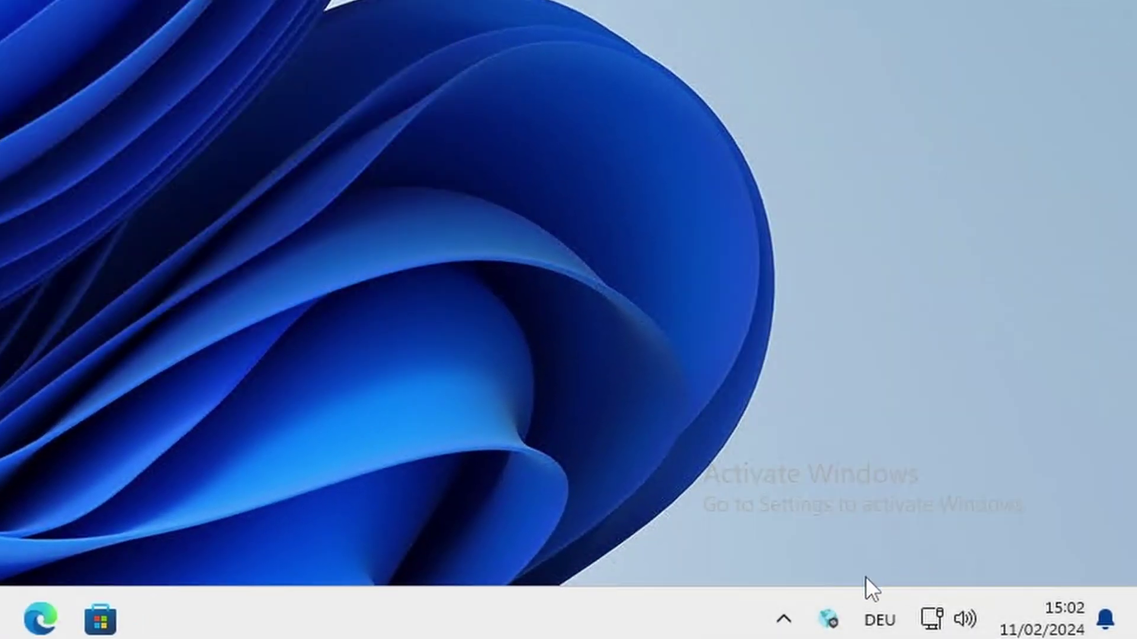
# - Reopen the GlobalProtect panel to check it shows Connected on the internal network
pyautogui.click(840, 616)
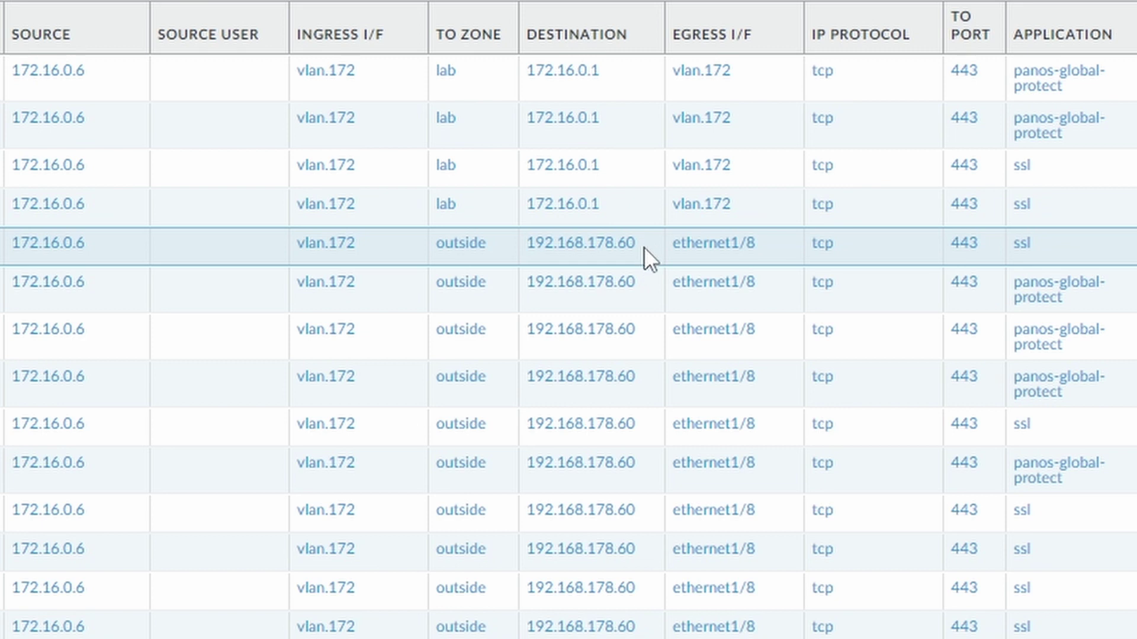
# - Inspect the 172.16.0.6 traffic log rows, including both udp 4501 sessions
pyautogui.click(254, 204)
pyautogui.keyDown('shift'); pyautogui.click(235, 88); pyautogui.keyUp('shift')
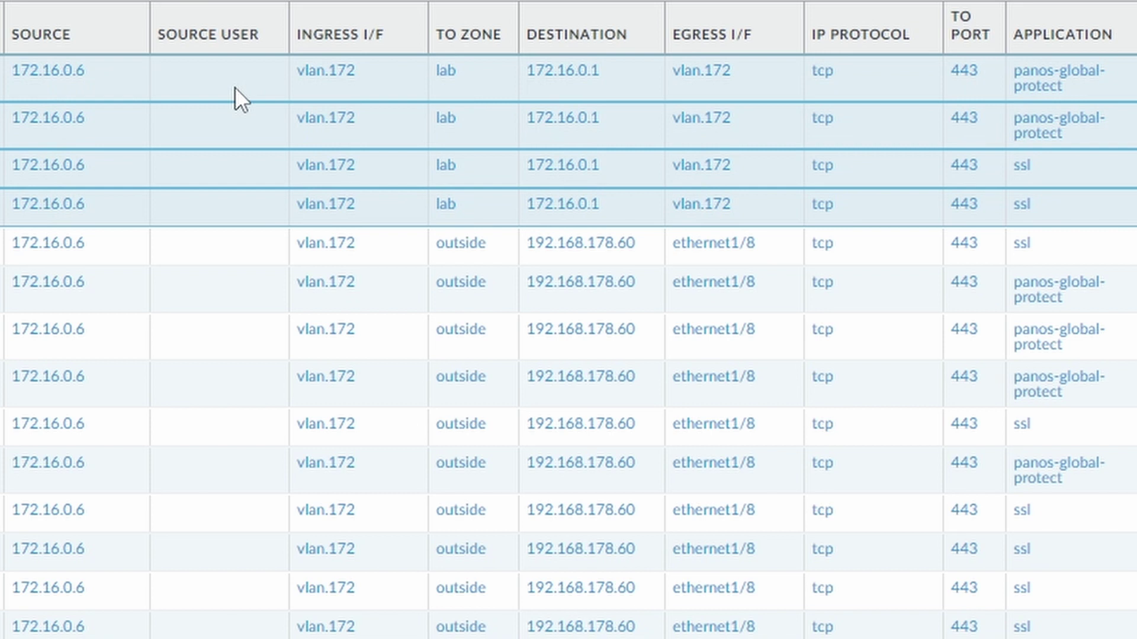
pyautogui.scroll(-8, 886, 191)
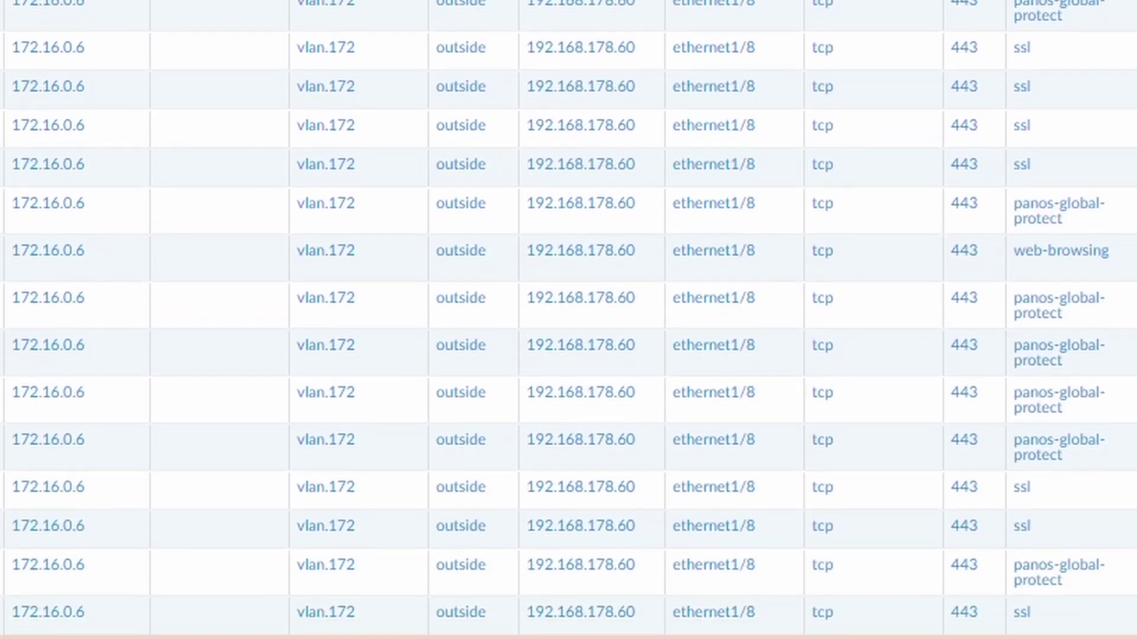
pyautogui.click(196, 500)
pyautogui.click(231, 536)
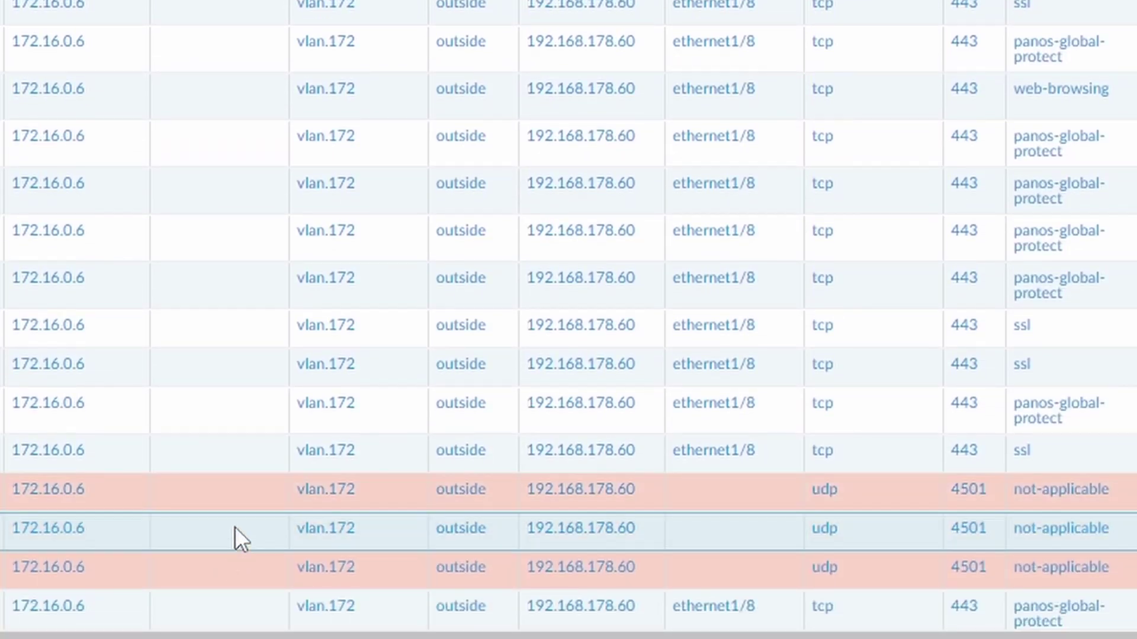
pyautogui.click(236, 493)
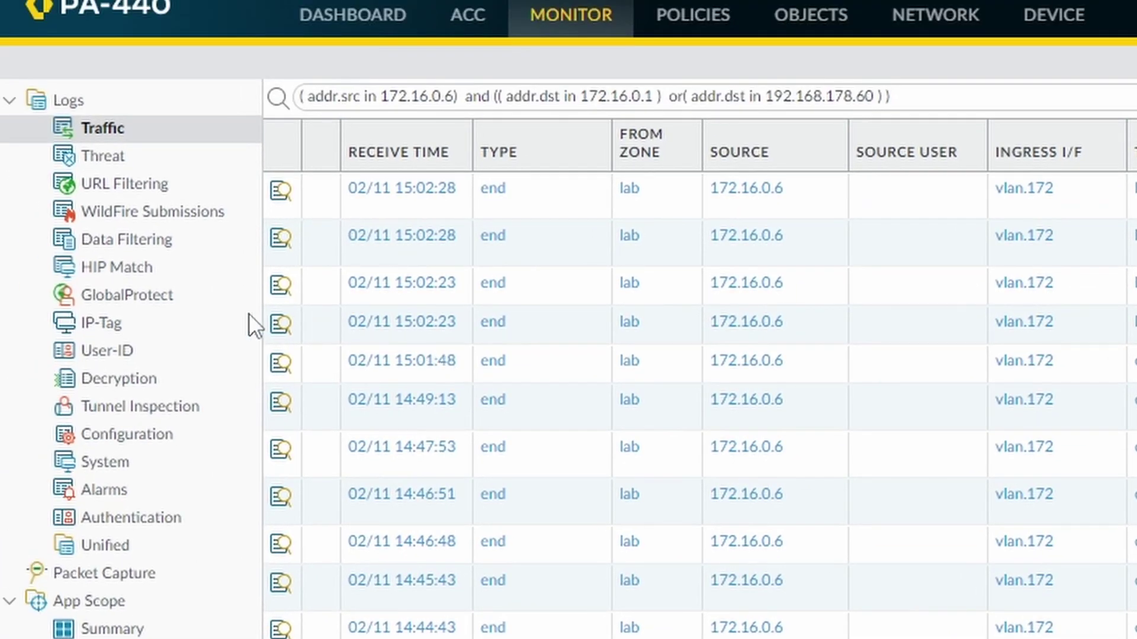
# - Open the GlobalProtect logs and drag Private IPv4 between Host Name and Public IPv4
pyautogui.click(151, 300)
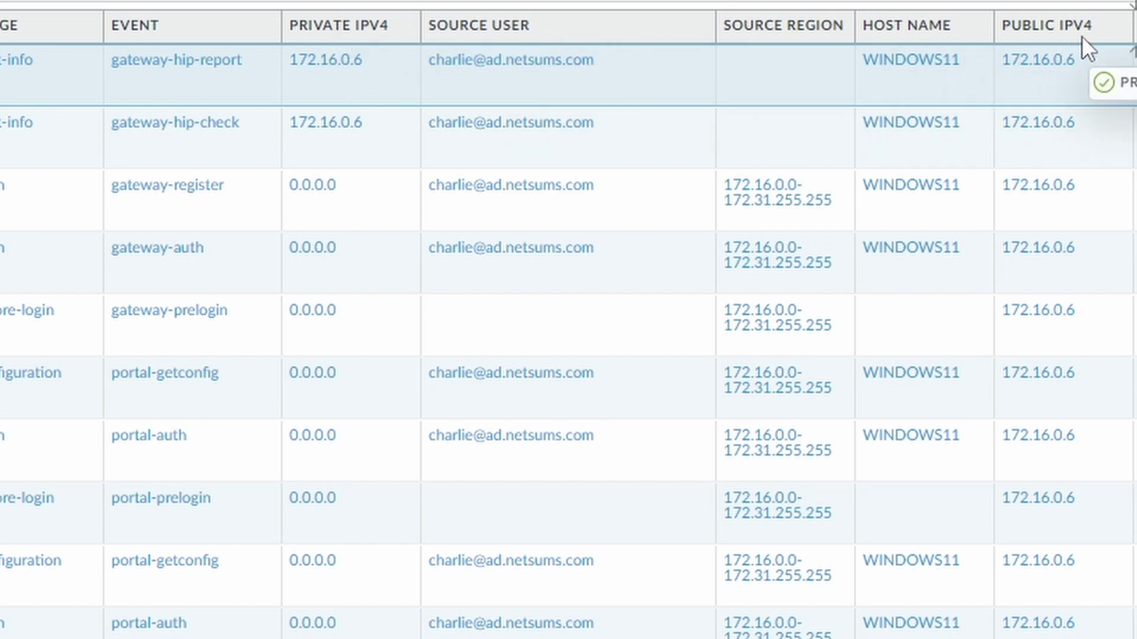
pyautogui.moveTo(1081, 37); pyautogui.dragTo(1013, 36)
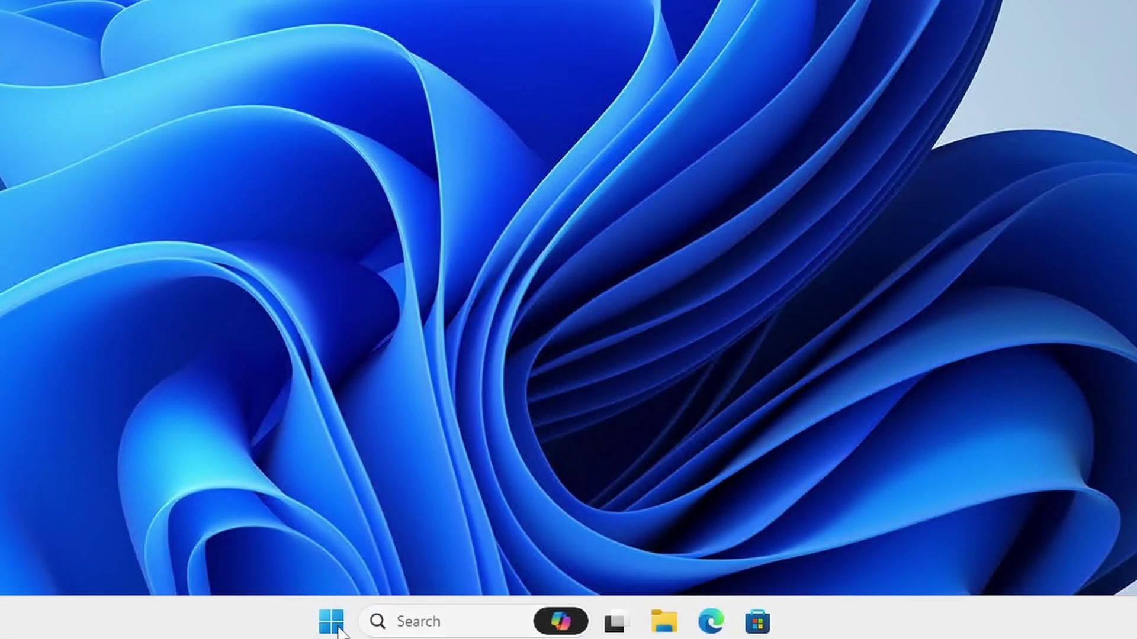
# - Restart Windows from the Start menu's power options
pyautogui.click(330, 621)
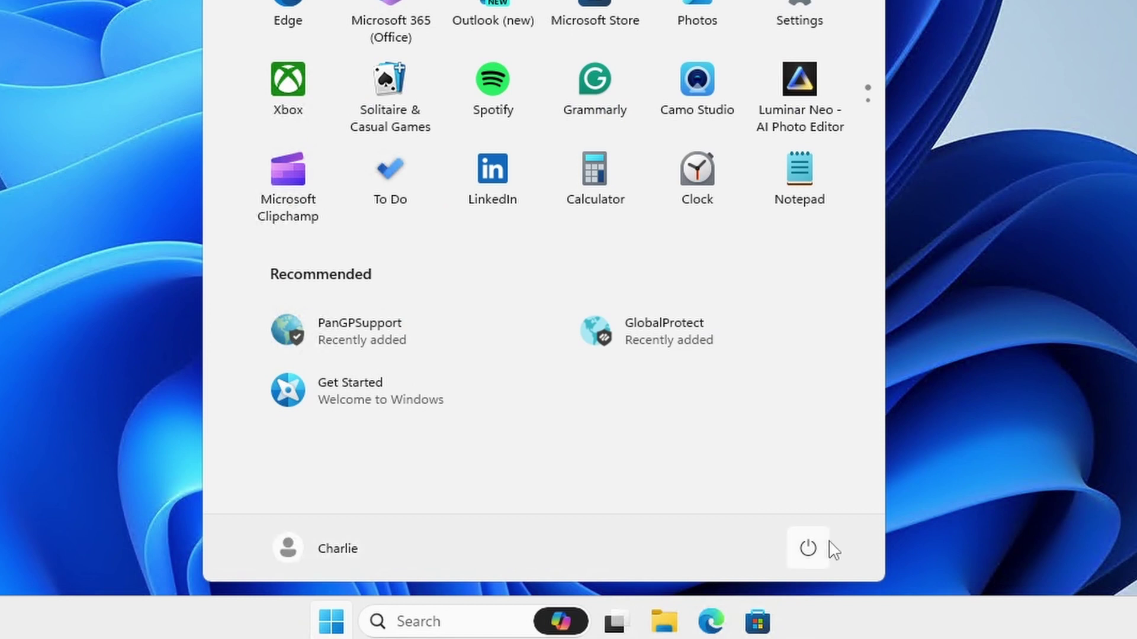
pyautogui.click(799, 550)
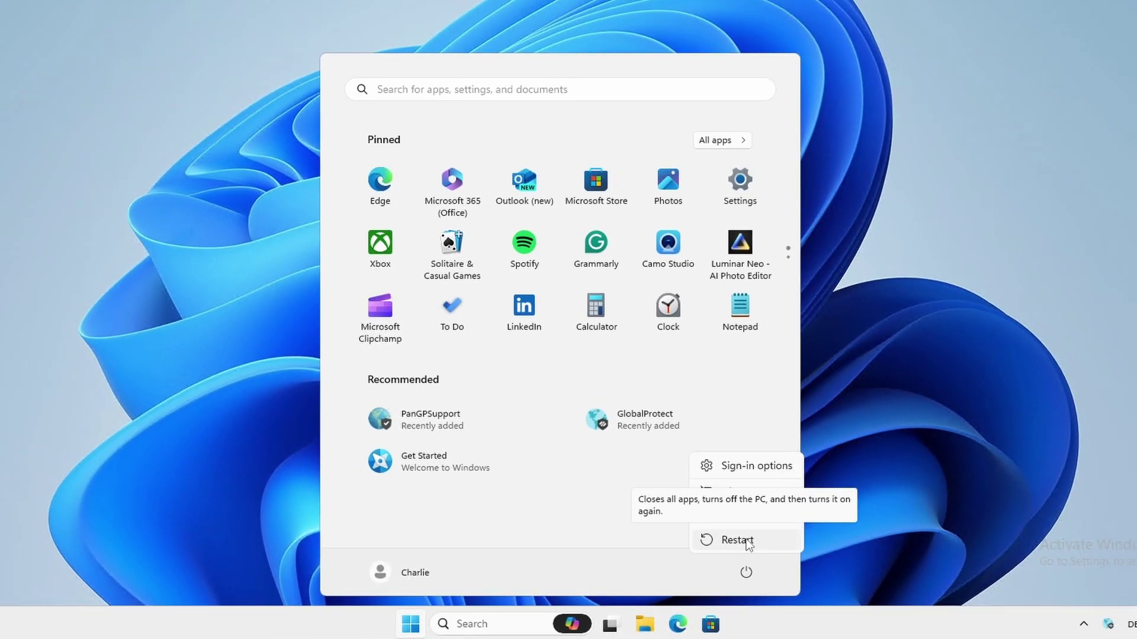
pyautogui.click(809, 502)
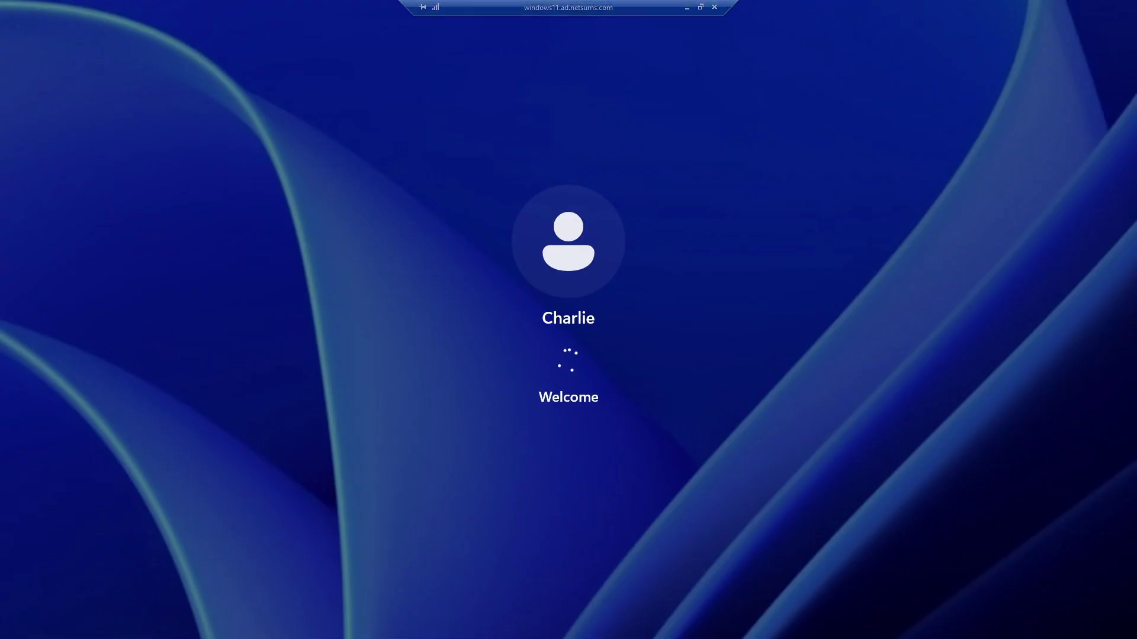